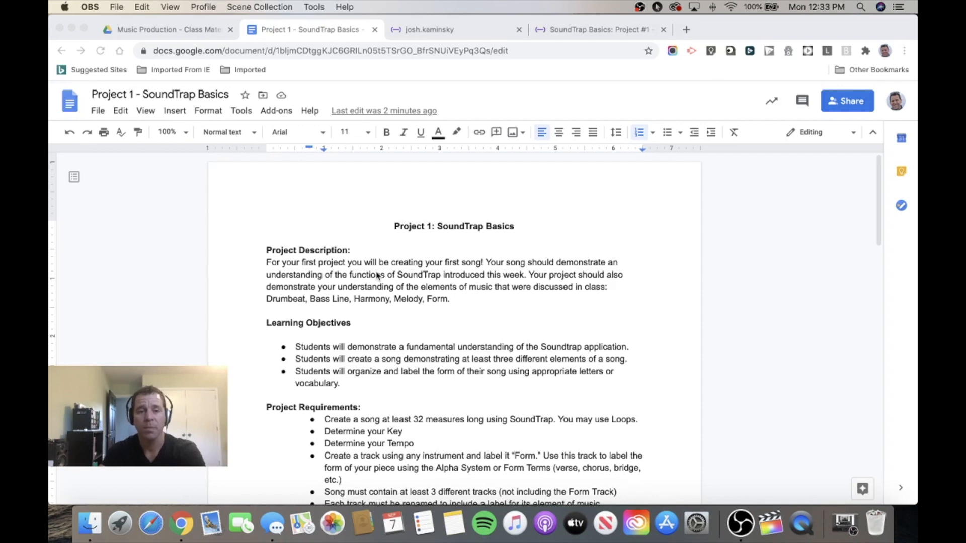
# Step: Review the Project Requirements section of the Project 1 - SoundTrap Basics document
pyautogui.scroll(-5, 388, 433)
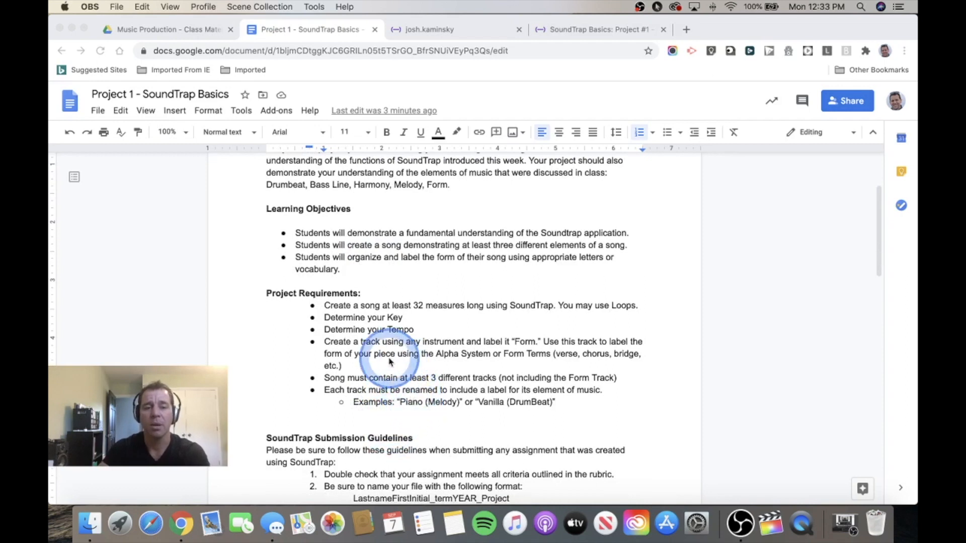
pyautogui.click(314, 305)
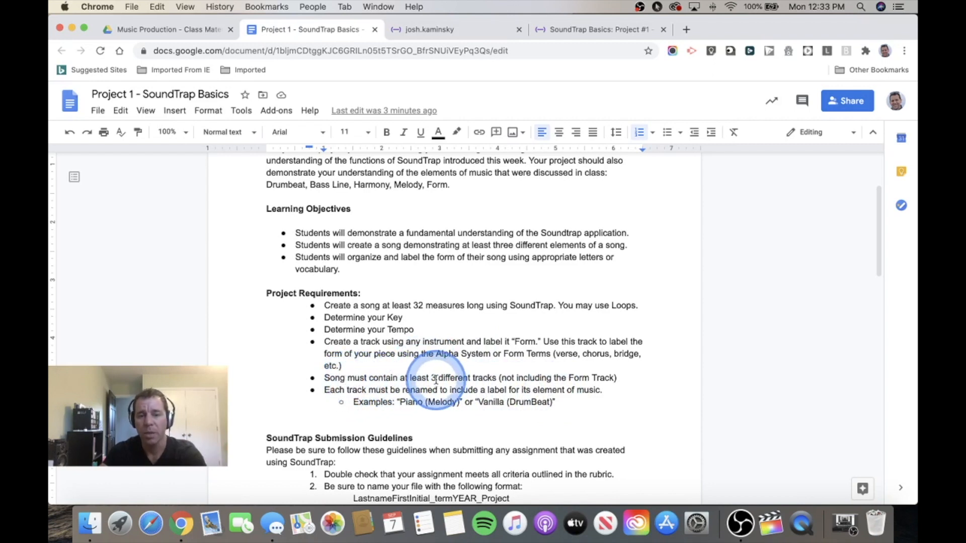
pyautogui.scroll(-1, 436, 380)
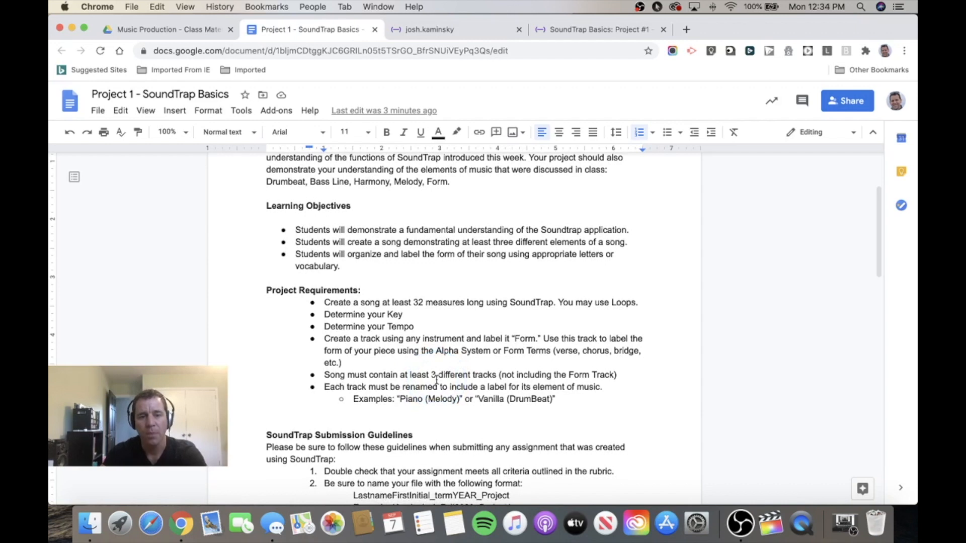
pyautogui.scroll(3, 436, 380)
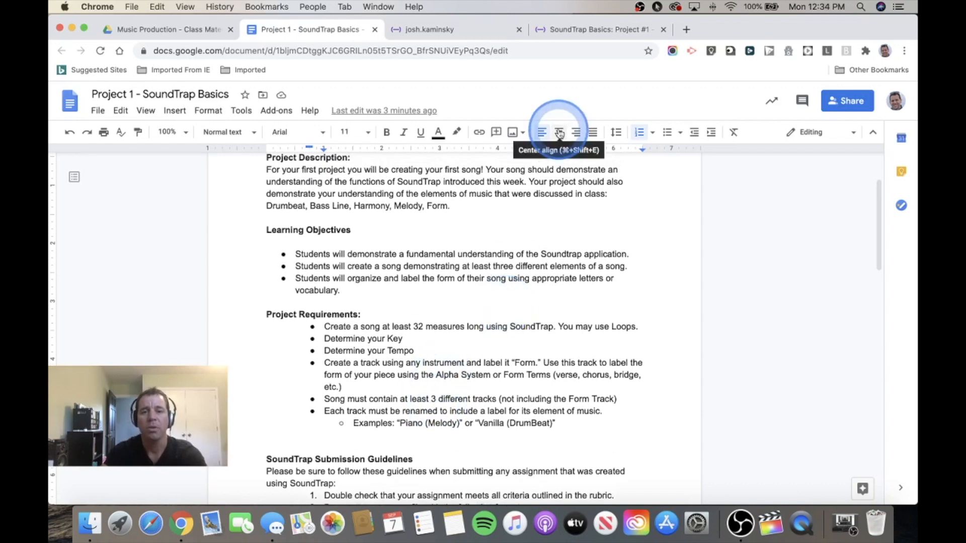
# Step: Switch to the SoundTrap Basics: Project #1 studio, add a piano and keyboards track, and close its instrument view
pyautogui.click(580, 34)
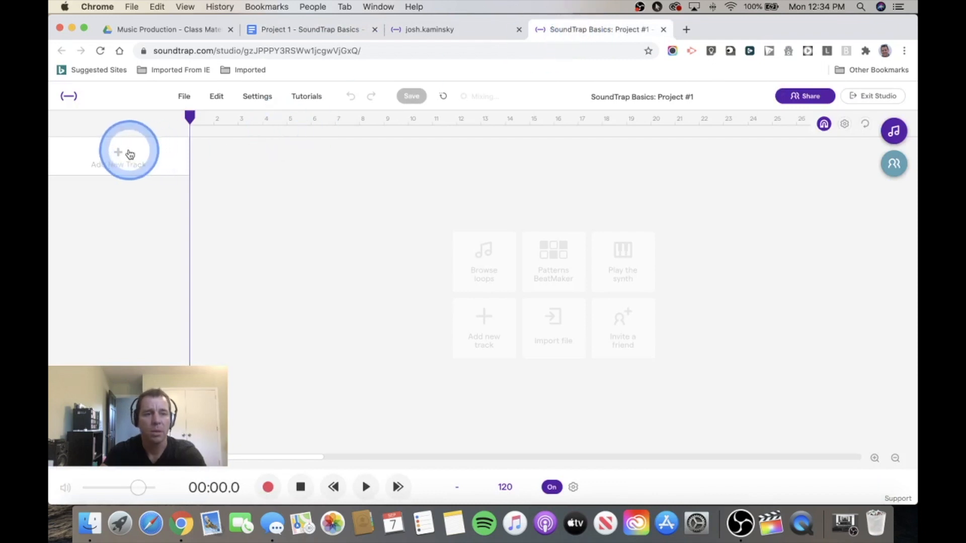
pyautogui.click(130, 154)
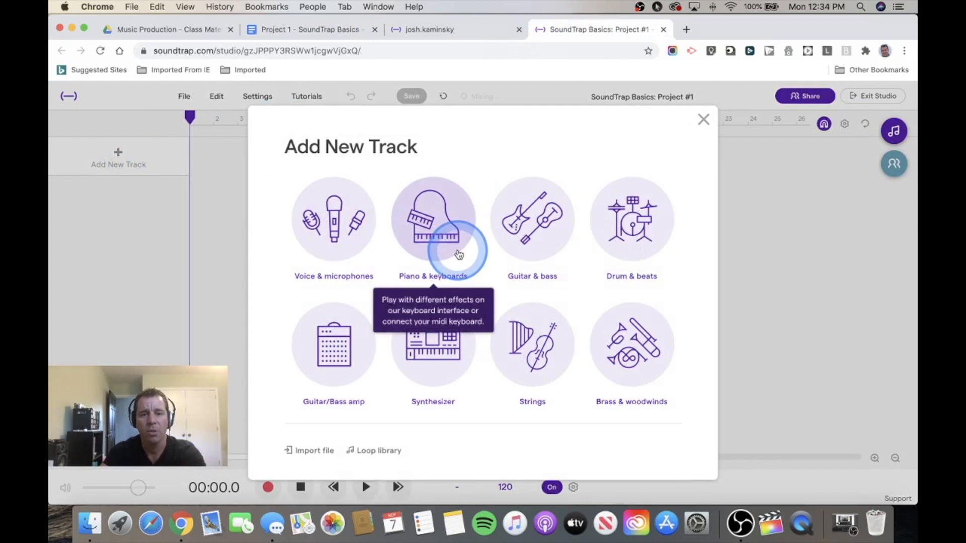
pyautogui.click(457, 254)
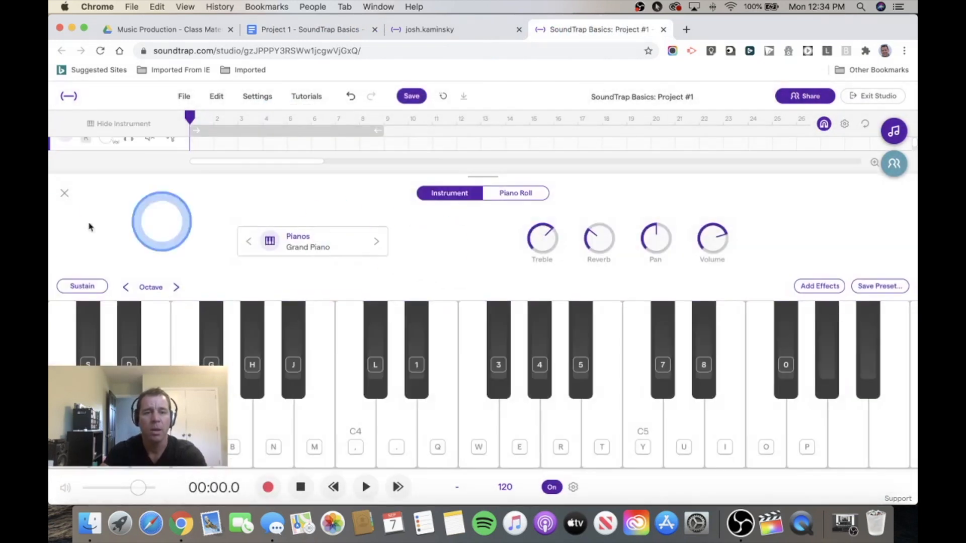
pyautogui.click(60, 211)
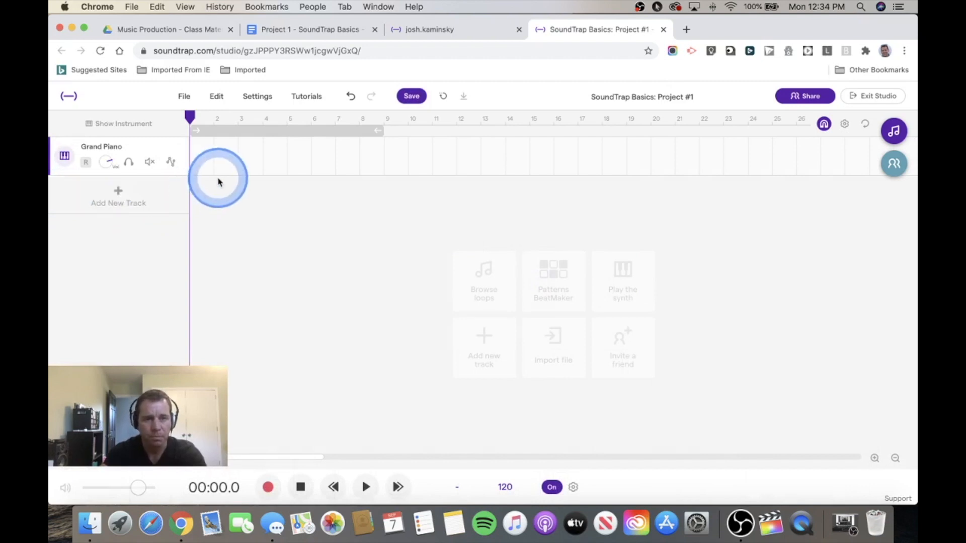
# Step: Create an empty region at measure 1 of the Grand Piano track and extend it through the end of measure 32
pyautogui.click(207, 162)
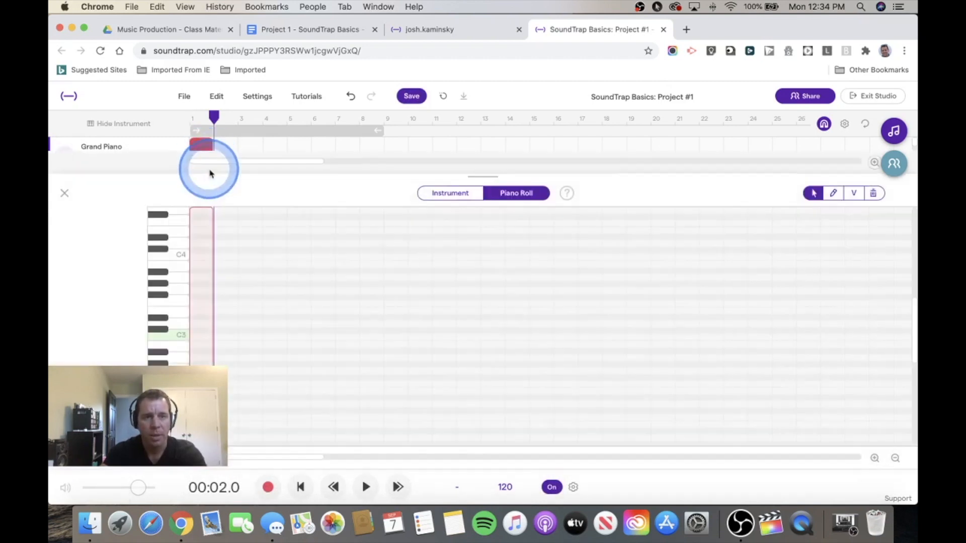
pyautogui.click(65, 191)
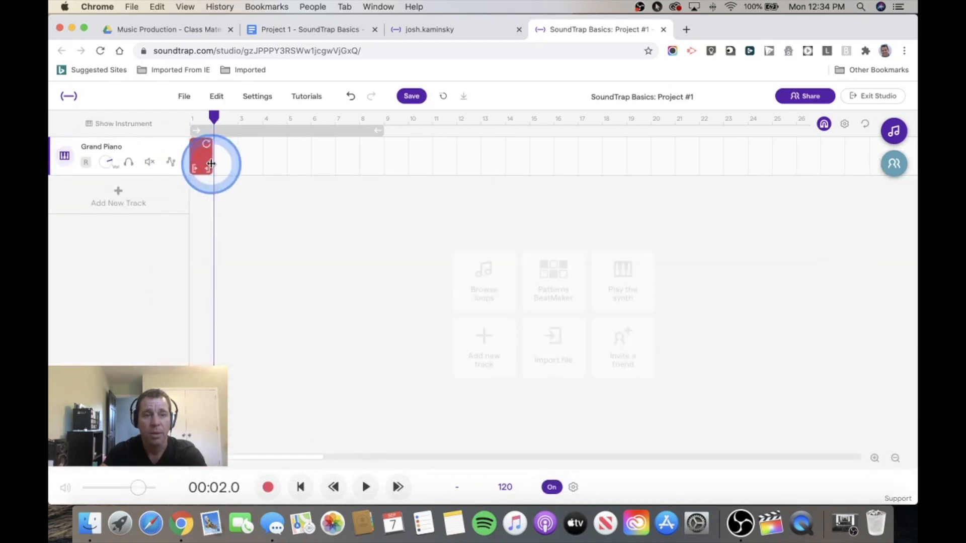
pyautogui.moveTo(210, 166); pyautogui.dragTo(675, 162)
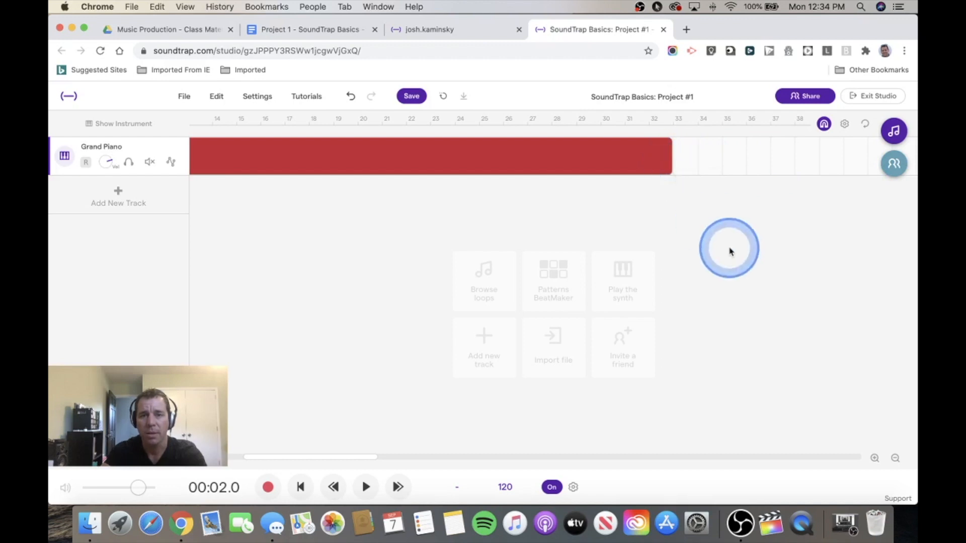
# Step: Split the 32-measure Grand Piano region at the start of measure 9
pyautogui.hscroll(-3, 273, 159)
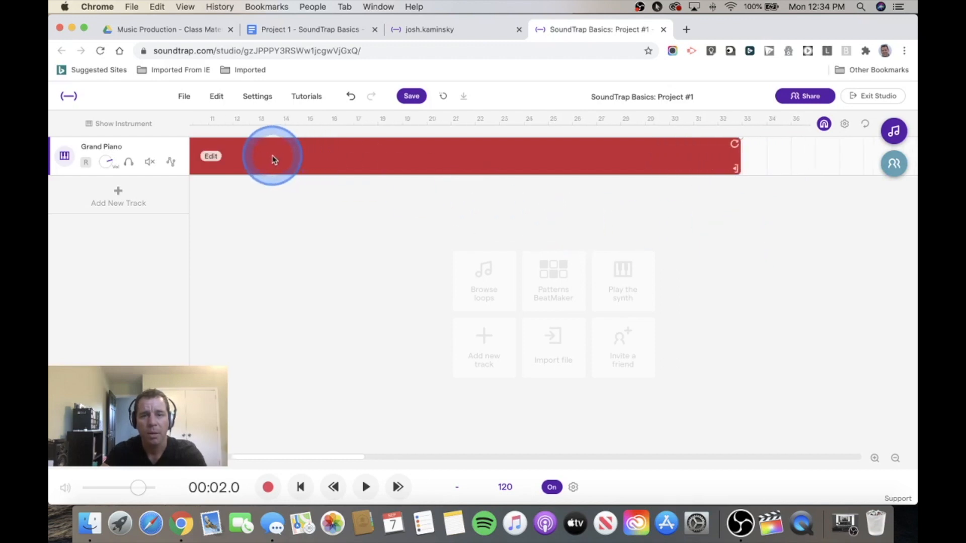
pyautogui.click(895, 458)
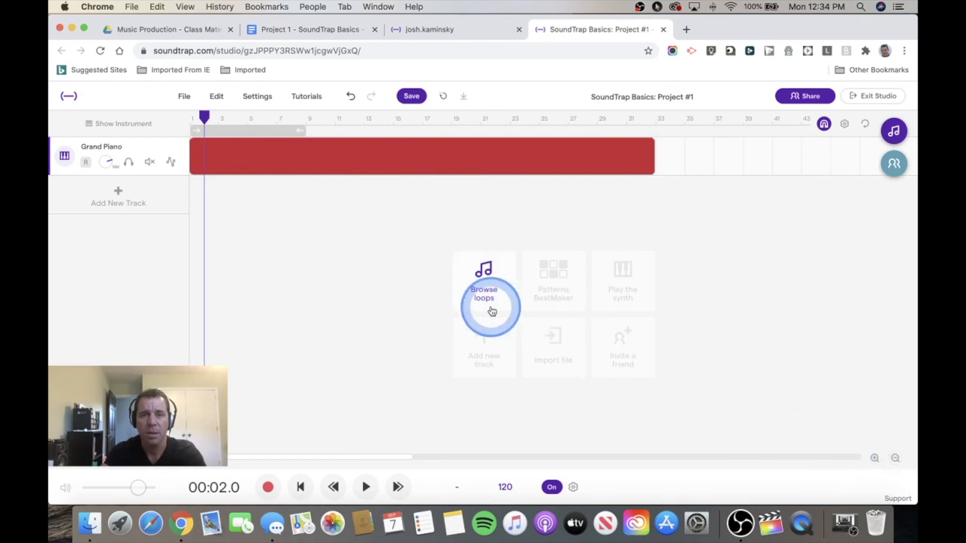
pyautogui.moveTo(204, 117); pyautogui.dragTo(179, 119)
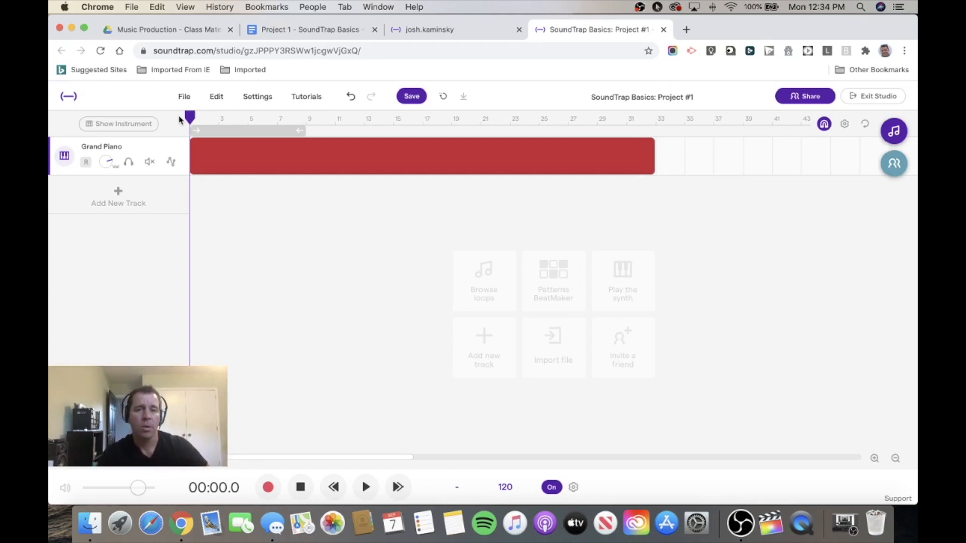
pyautogui.click(189, 118)
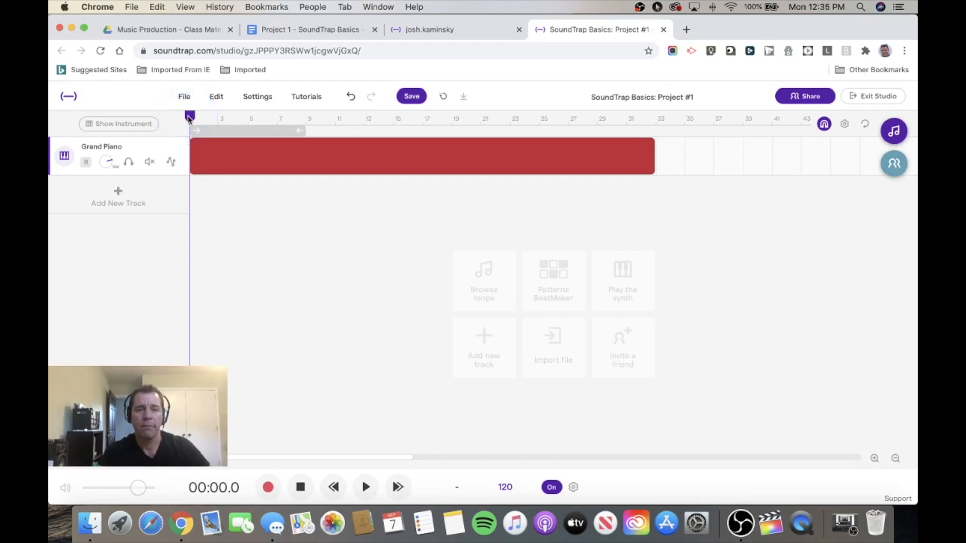
pyautogui.moveTo(189, 118); pyautogui.dragTo(305, 125)
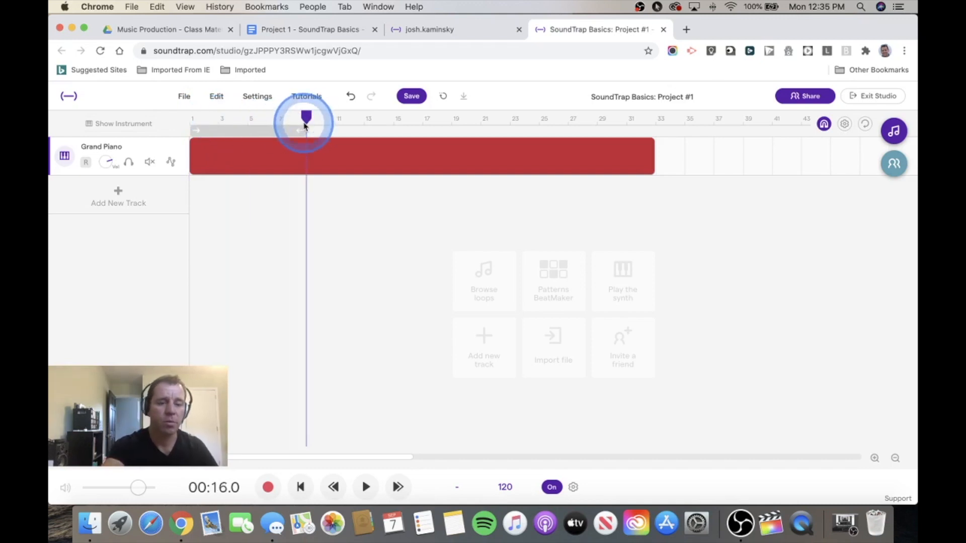
pyautogui.click(298, 146)
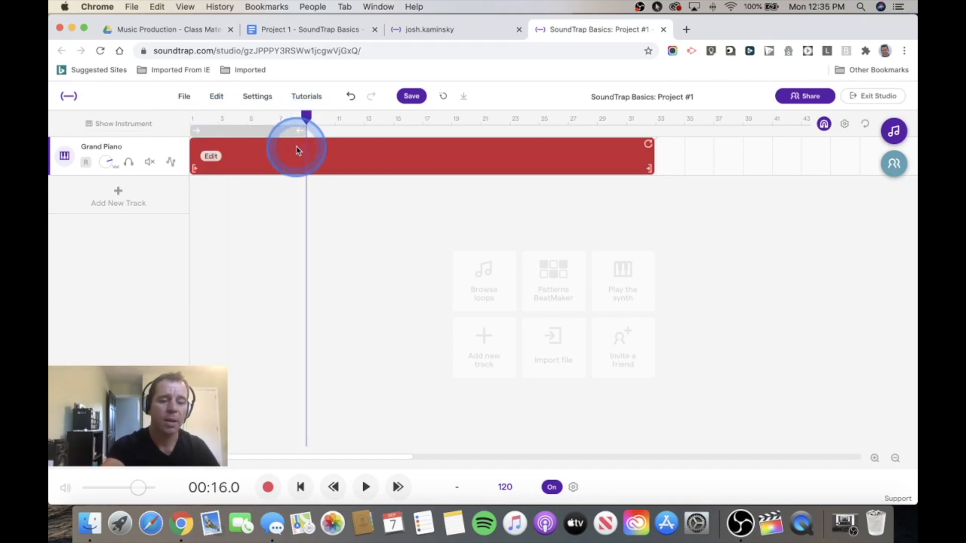
pyautogui.click(297, 149)
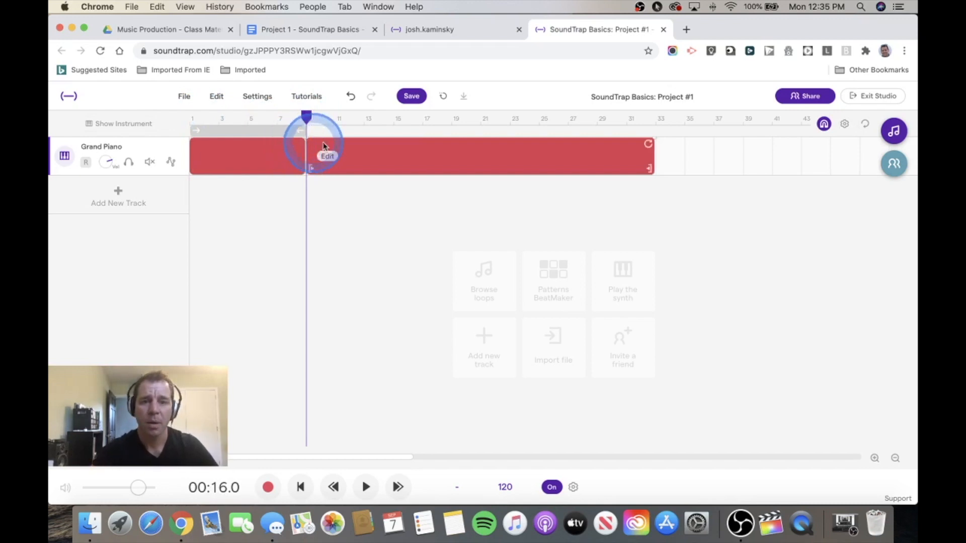
# Step: Split the region that begins at measure 9 at the start of measure 17
pyautogui.click(425, 129)
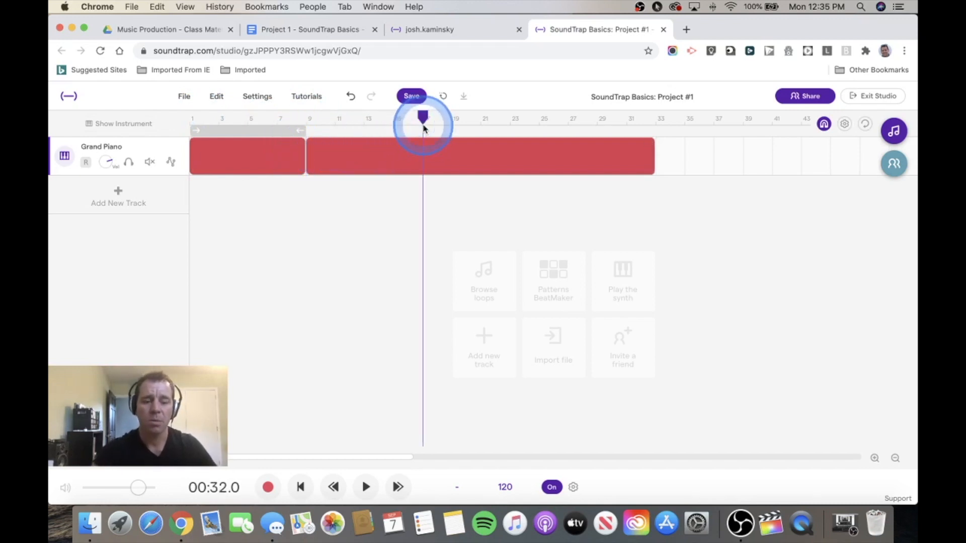
pyautogui.click(402, 151)
pyautogui.press('super+e')
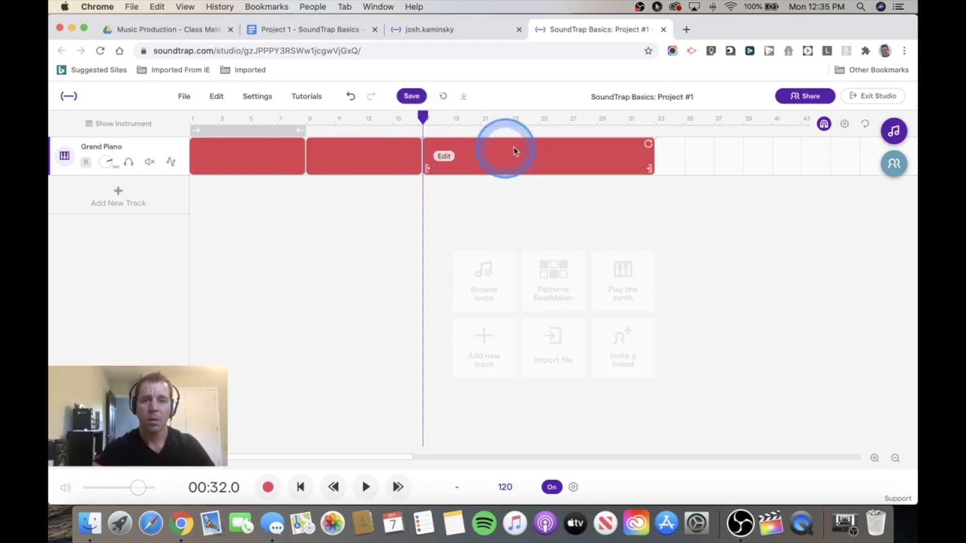
# Step: Split the region that begins at measure 17 at the start of measure 25
pyautogui.click(570, 129)
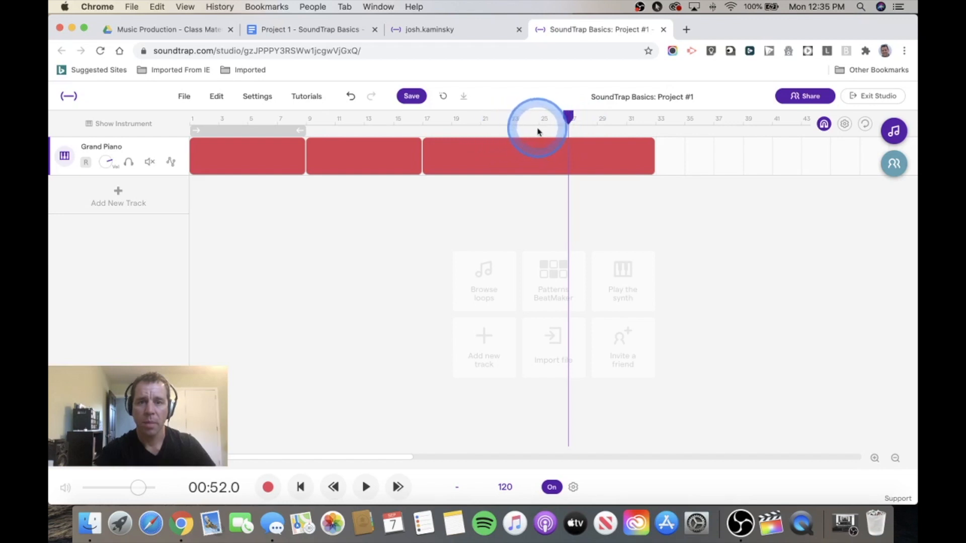
pyautogui.moveTo(359, 144)
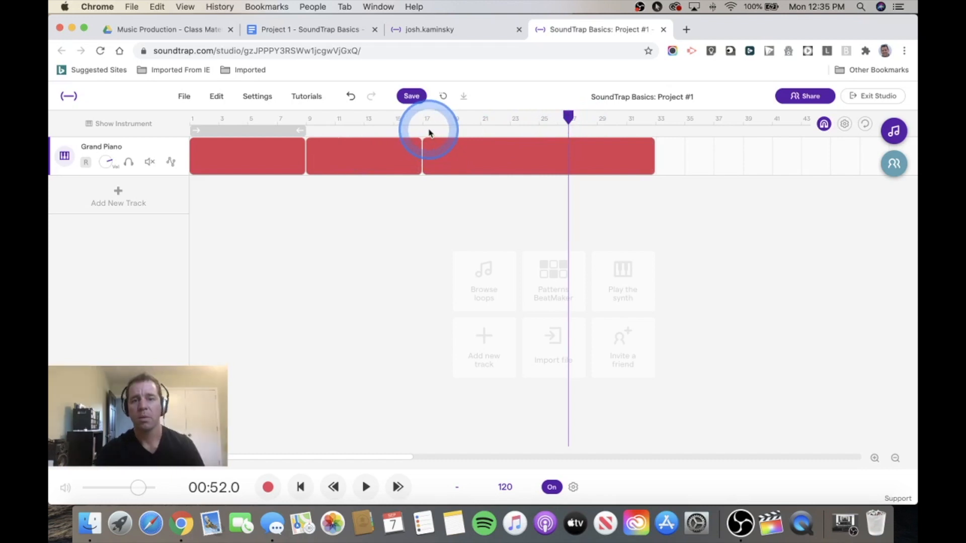
pyautogui.click(539, 119)
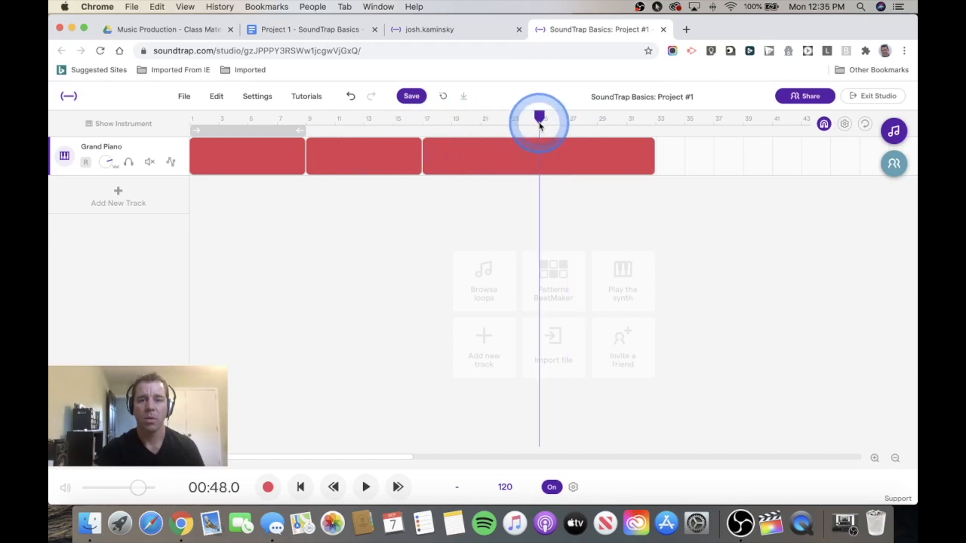
pyautogui.click(475, 152)
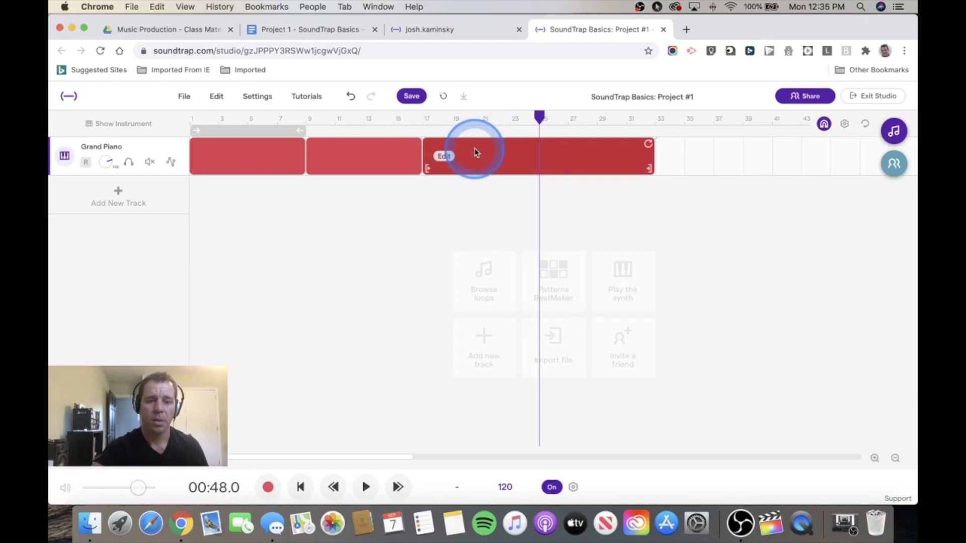
pyautogui.press('super+e')
pyautogui.hscroll(1, 597, 165)
pyautogui.click(243, 158)
pyautogui.click(379, 164)
pyautogui.click(534, 169)
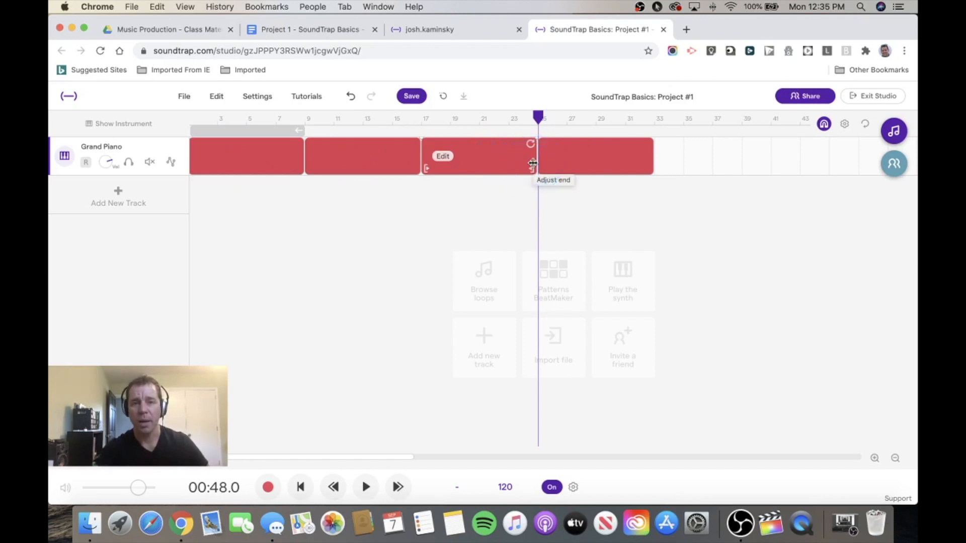
pyautogui.hscroll(1, 836, 395)
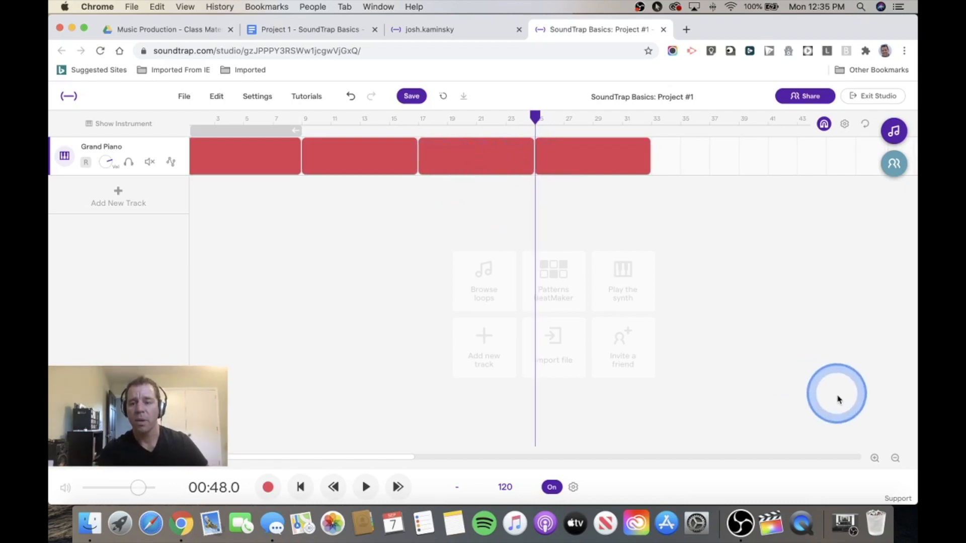
pyautogui.hscroll(-1, 749, 368)
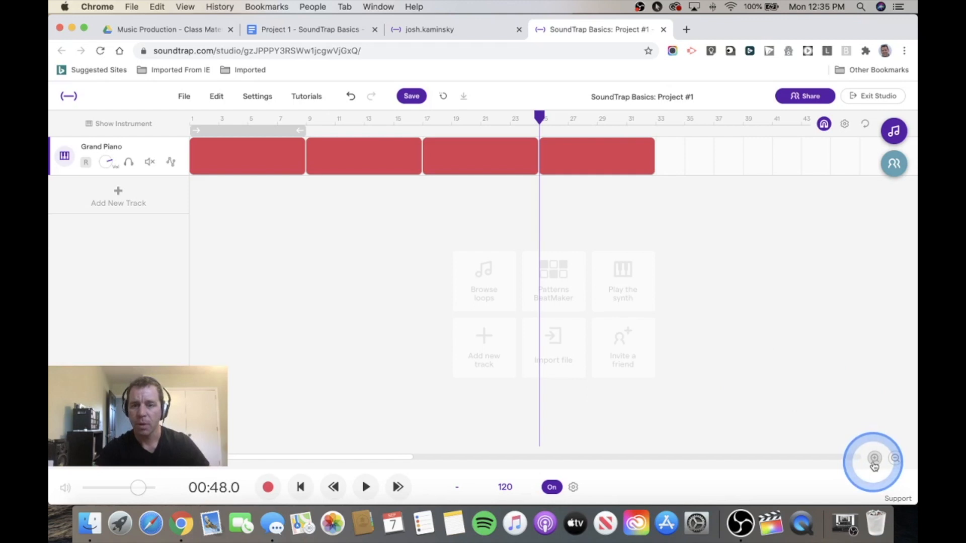
# Step: Name the first region, covering measures 1 to 8, "A"
pyautogui.click(875, 458)
pyautogui.hscroll(-5, 451, 265)
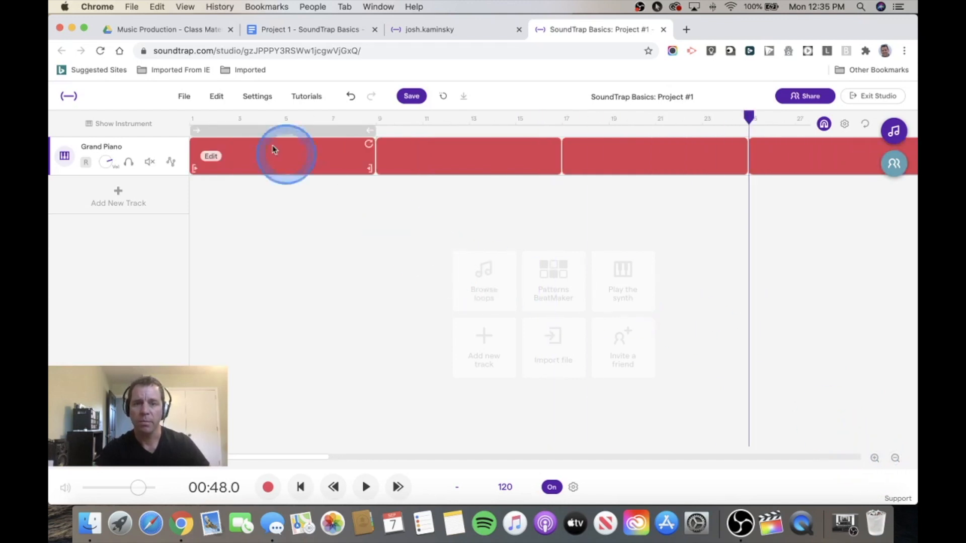
pyautogui.click(209, 149)
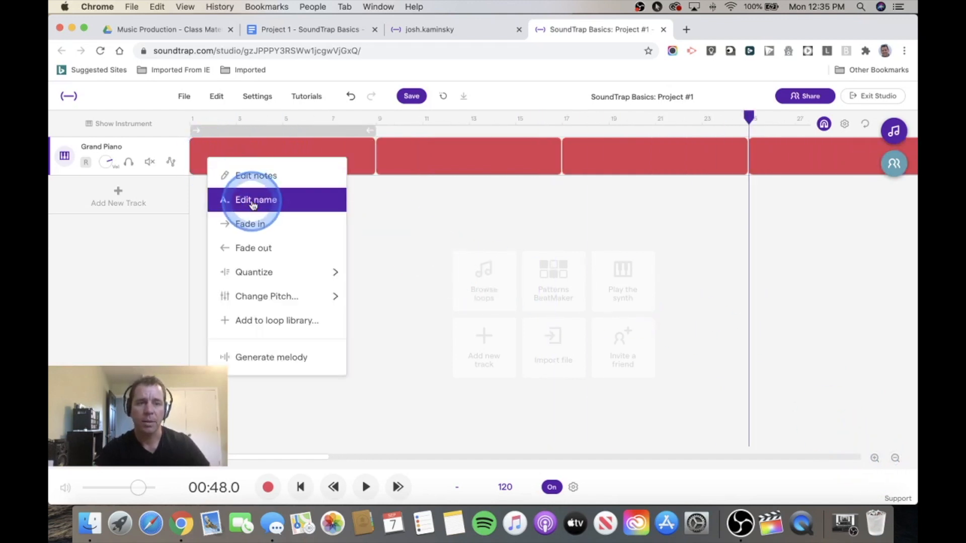
pyautogui.click(230, 191)
pyautogui.click(437, 290)
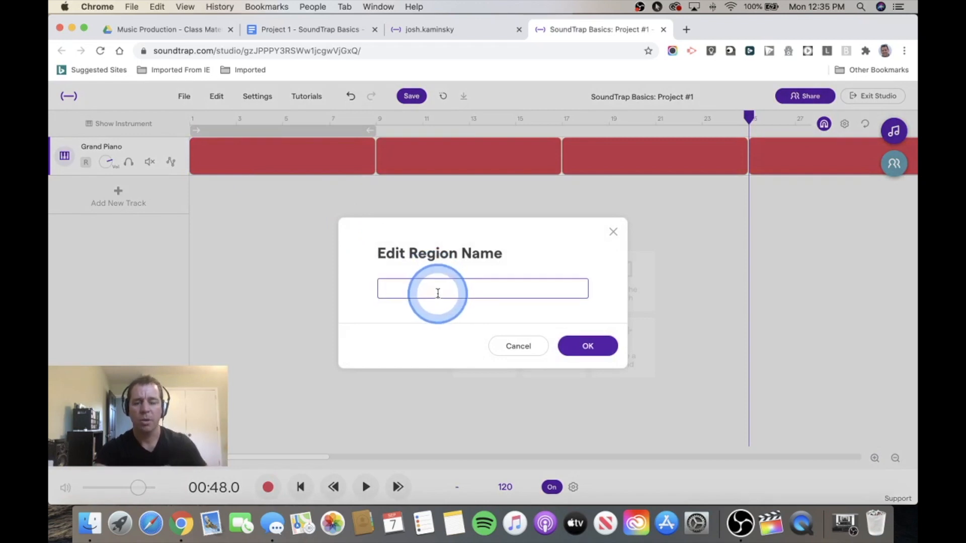
pyautogui.write('A')
pyautogui.click(593, 346)
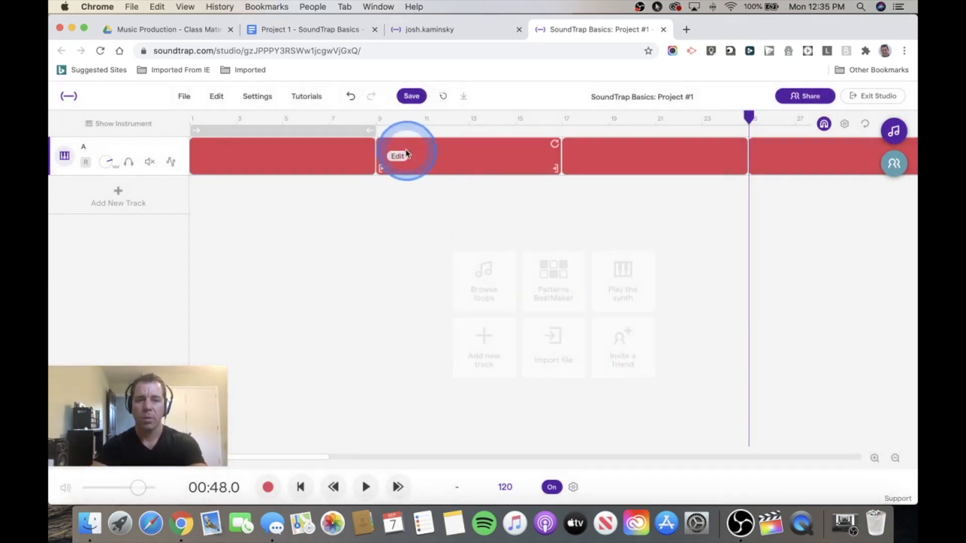
# Step: Name the second region, starting at measure 9, "A"
pyautogui.click(393, 156)
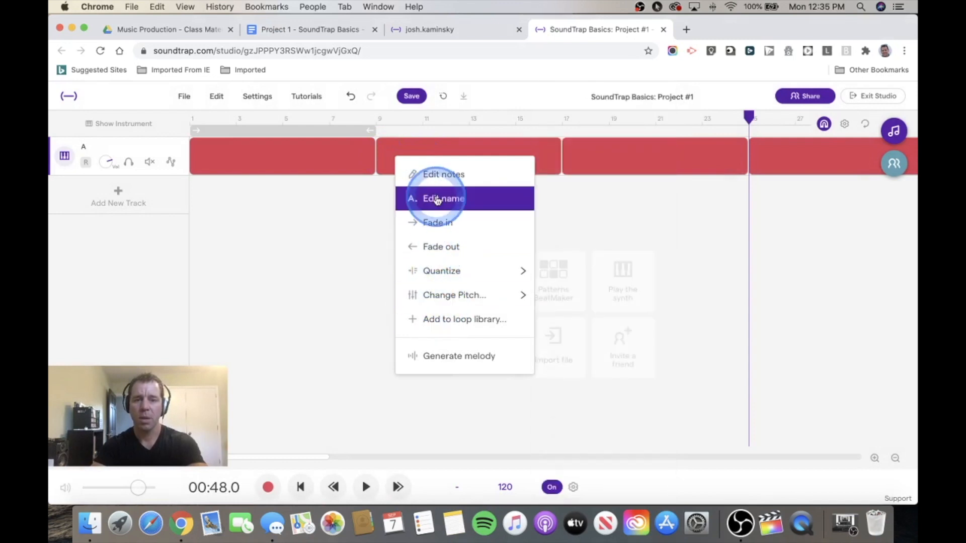
pyautogui.click(438, 200)
pyautogui.click(417, 287)
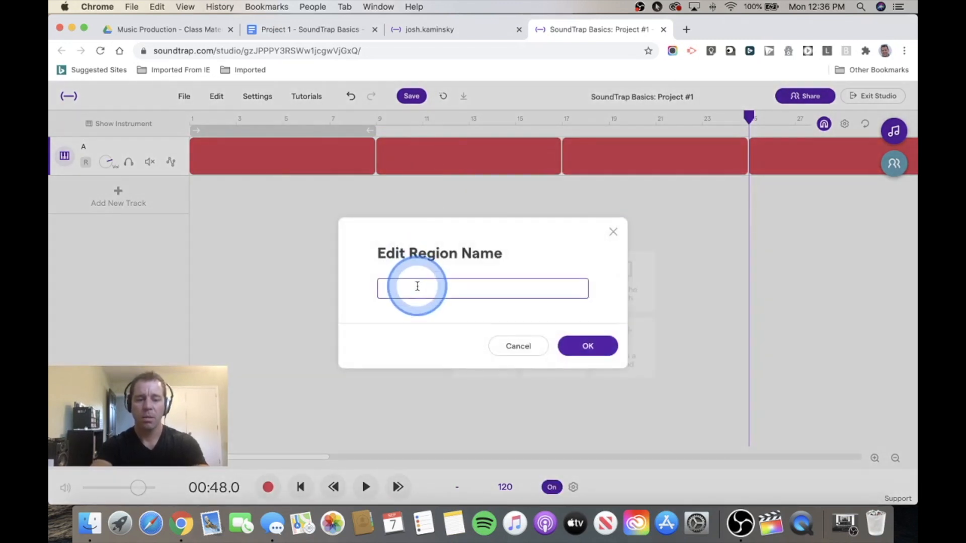
pyautogui.write('A')
pyautogui.click(584, 345)
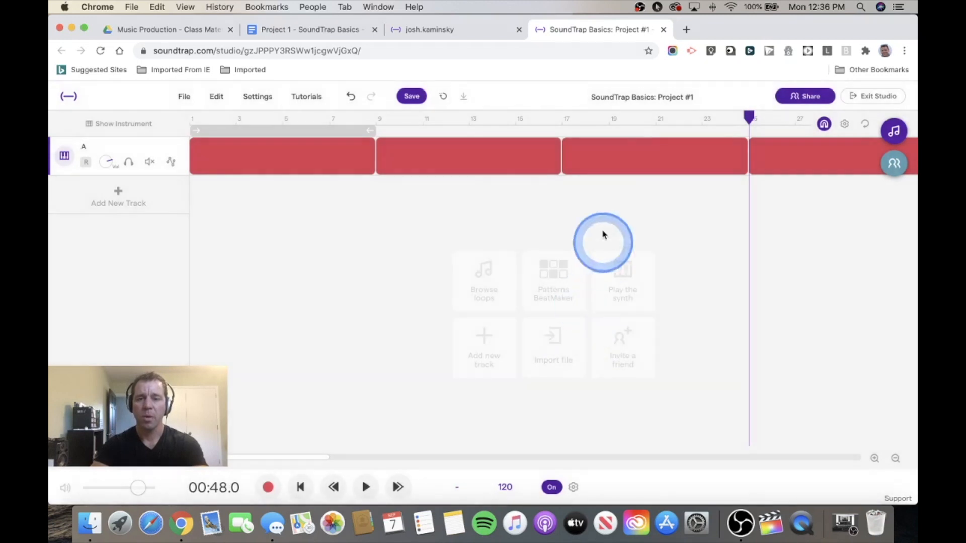
# Step: Name the third region, starting at measure 17, "B"
pyautogui.rightClick(591, 168)
pyautogui.click(599, 191)
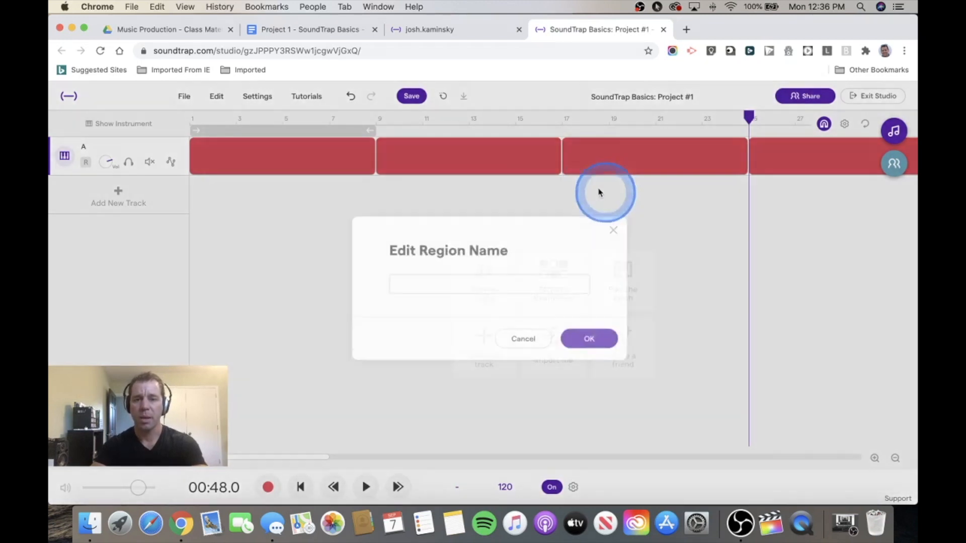
pyautogui.click(510, 286)
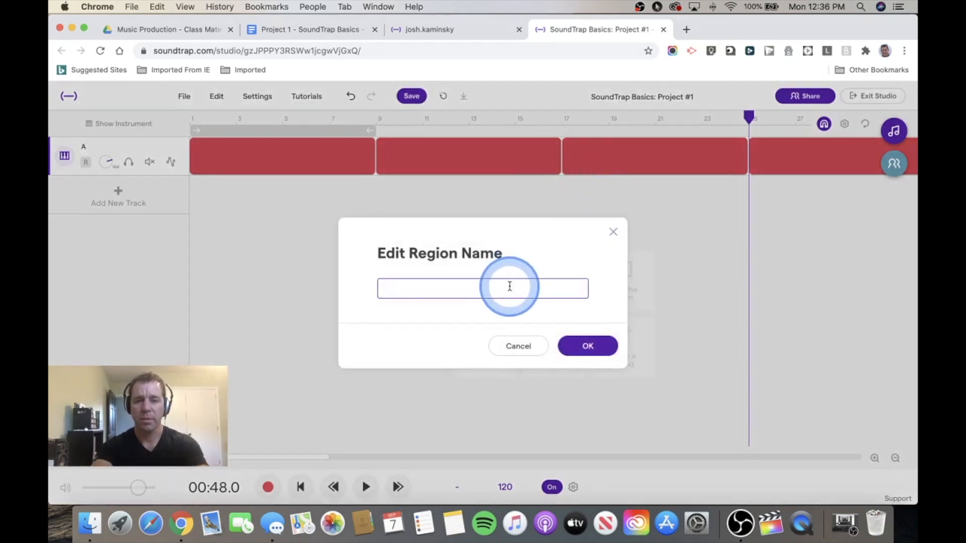
pyautogui.write('B')
pyautogui.click(587, 345)
# Step: Name the fourth region, starting at measure 25, "A"
pyautogui.moveTo(771, 178)
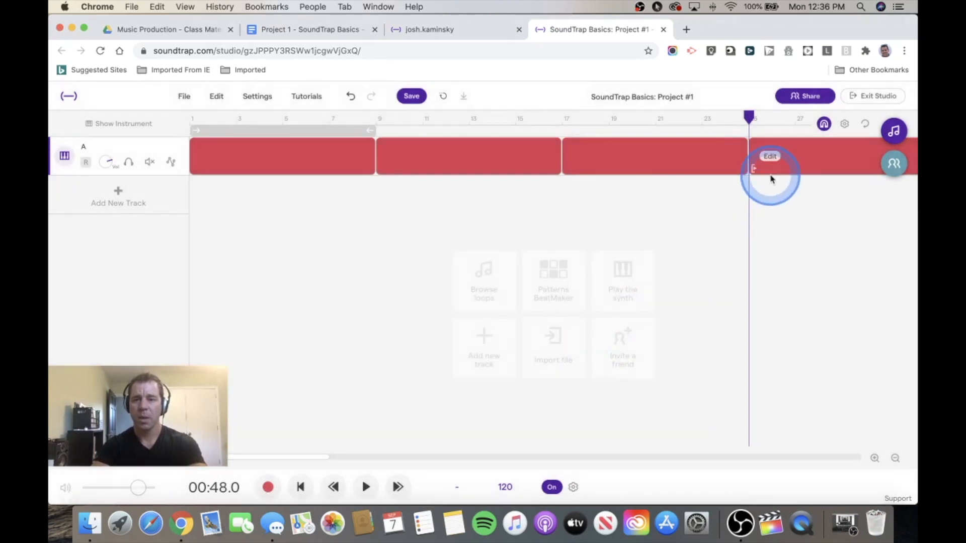
pyautogui.click(770, 156)
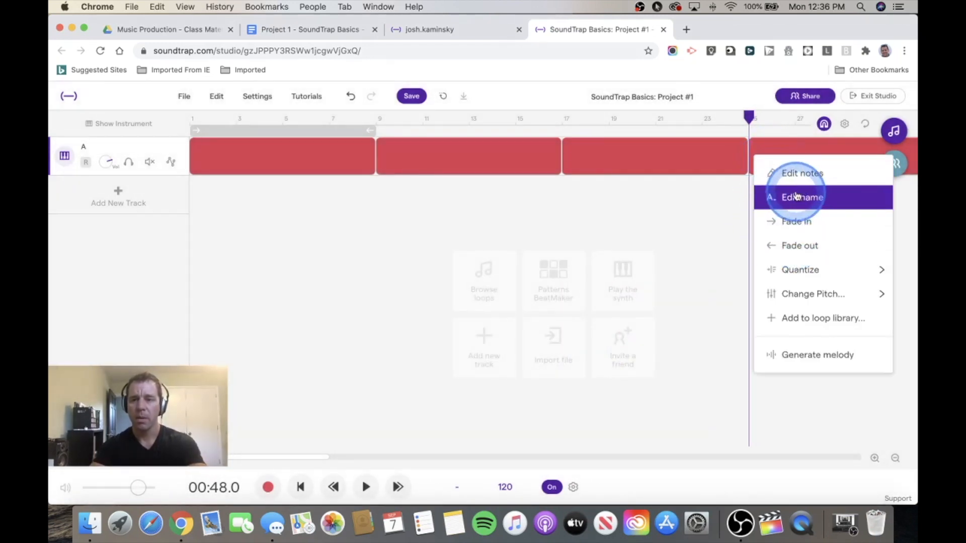
pyautogui.click(797, 197)
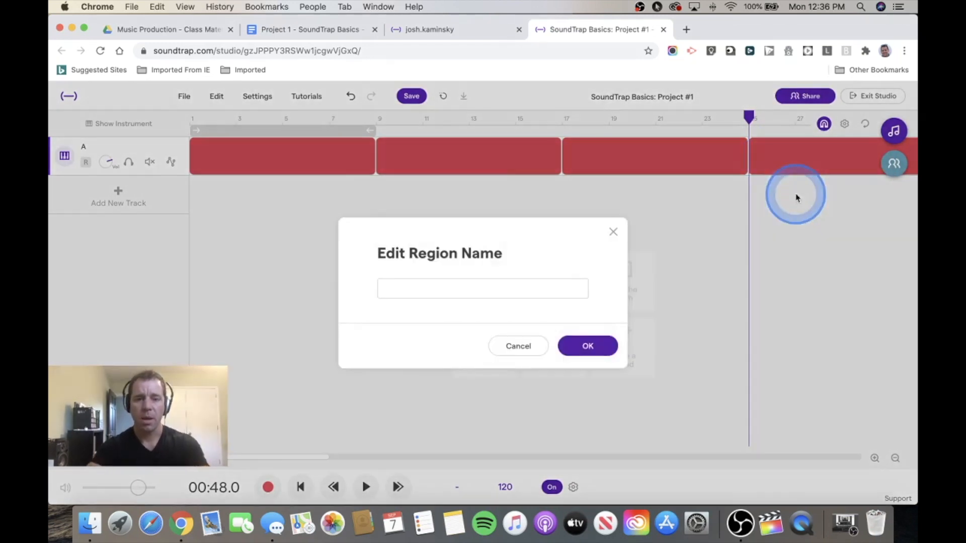
pyautogui.click(531, 282)
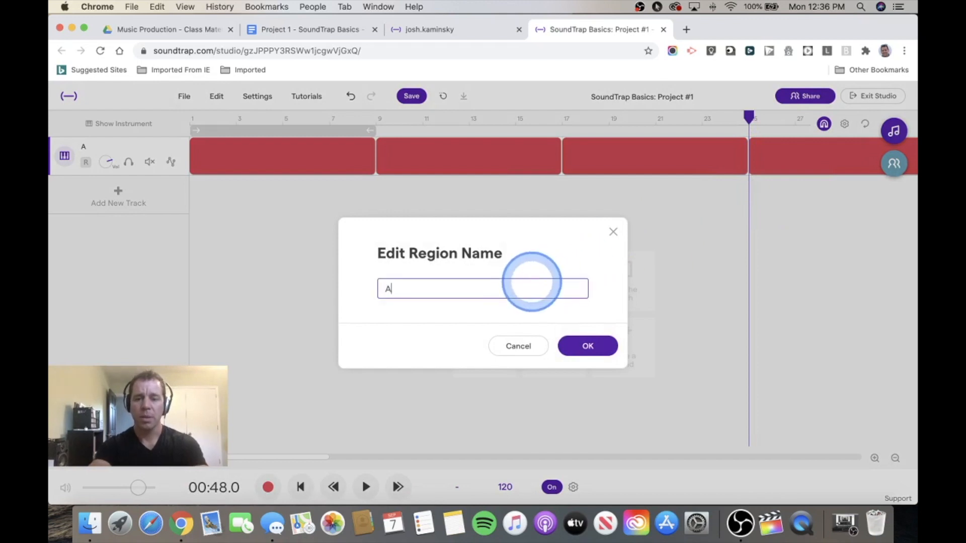
pyautogui.press('Return')
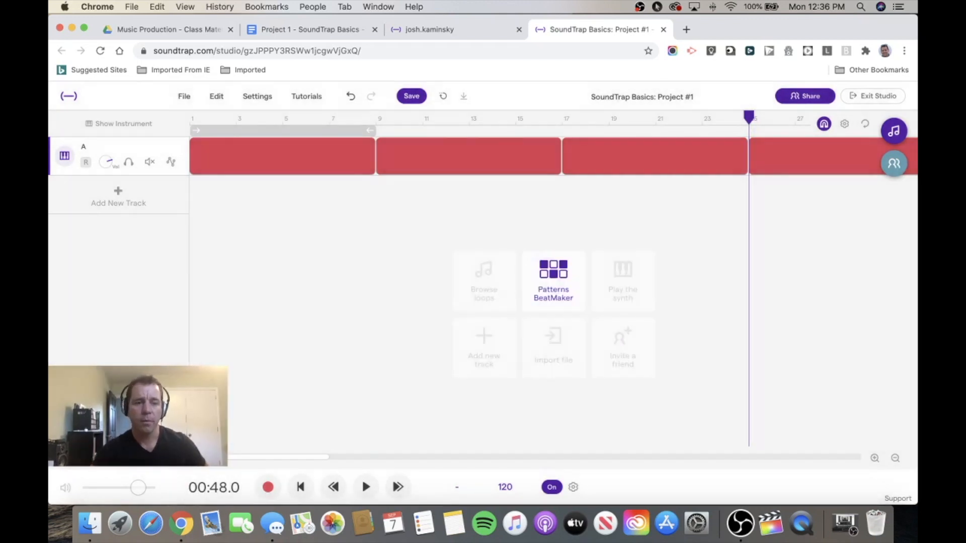
# Step: Rename the track that holds the lettered regions "Form" and save the project
pyautogui.click(89, 151)
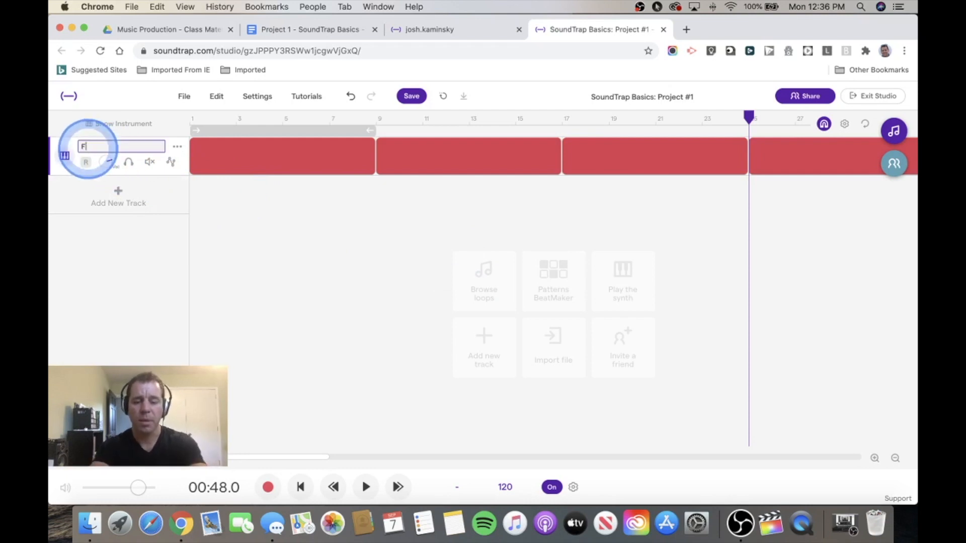
pyautogui.click(276, 232)
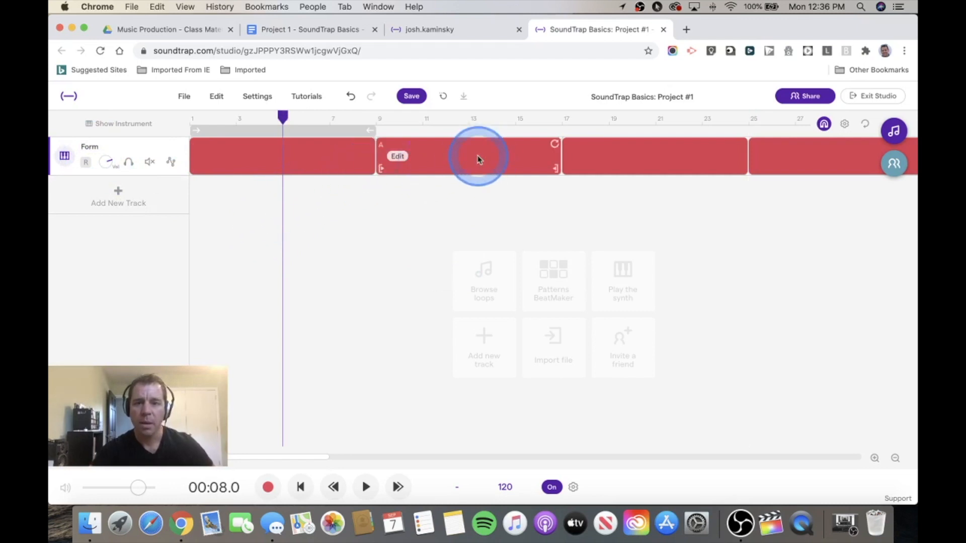
pyautogui.click(412, 98)
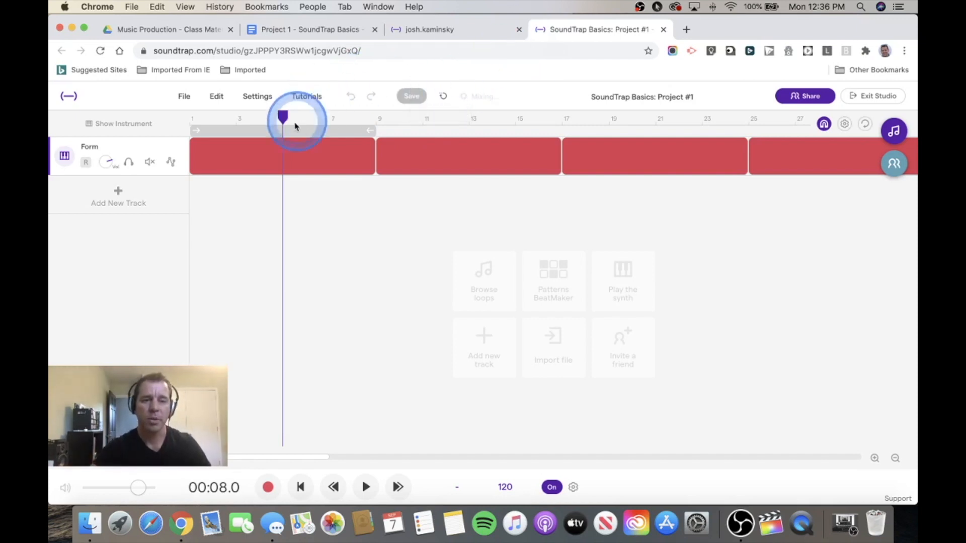
# Step: Return the playhead to the beginning, filter the loop library to Drums and preview the Anthem - Beat 1 (Full) loop
pyautogui.moveTo(283, 118); pyautogui.dragTo(186, 117)
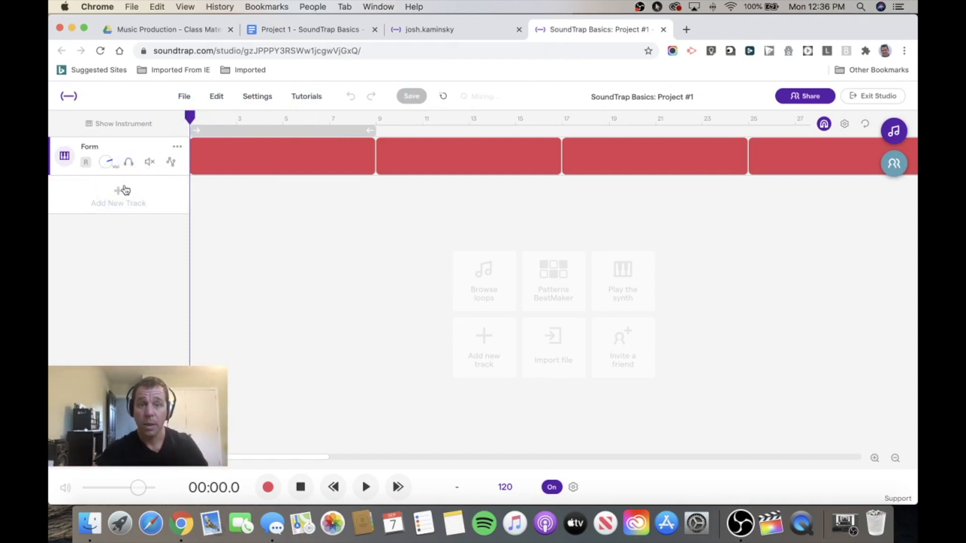
pyautogui.click(893, 133)
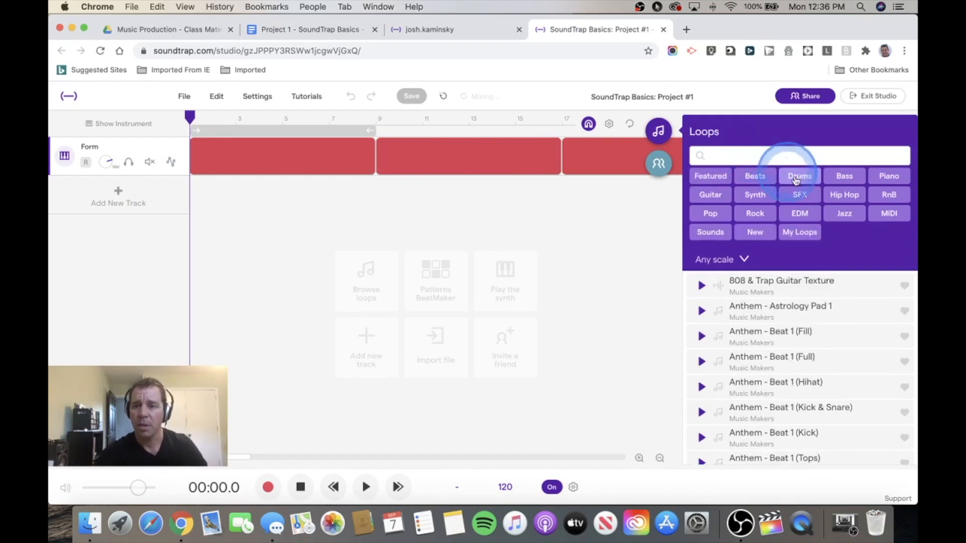
pyautogui.click(799, 175)
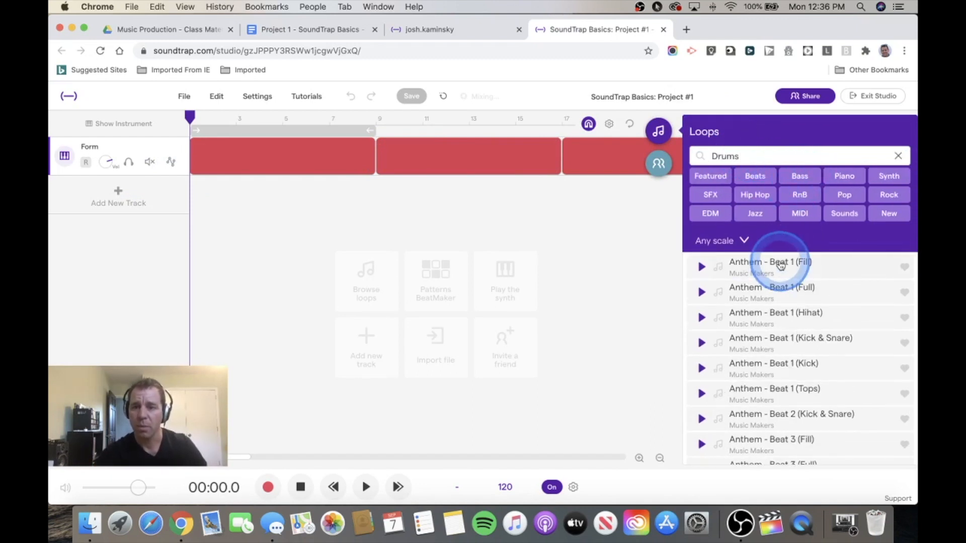
pyautogui.click(794, 294)
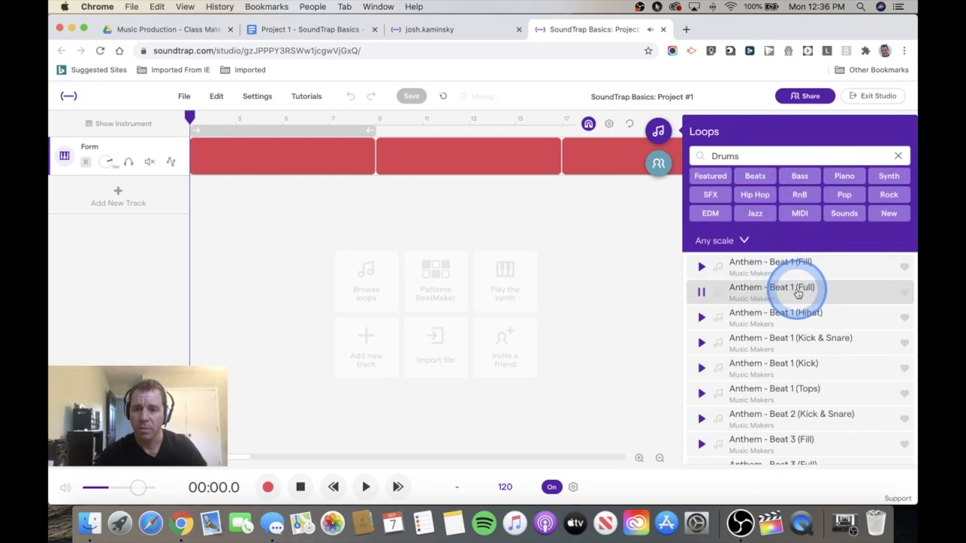
pyautogui.click(684, 349)
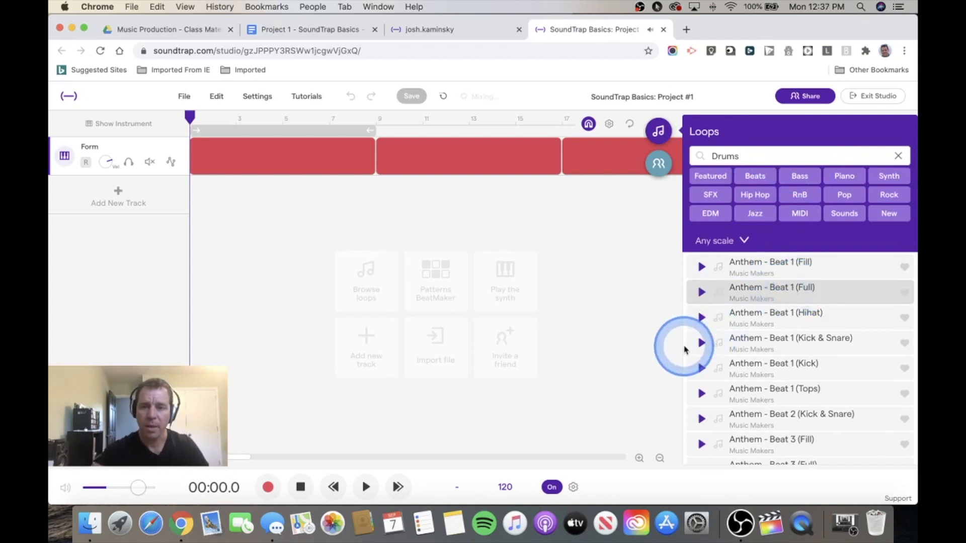
# Step: Set the project tempo to 90 BPM
pyautogui.click(505, 488)
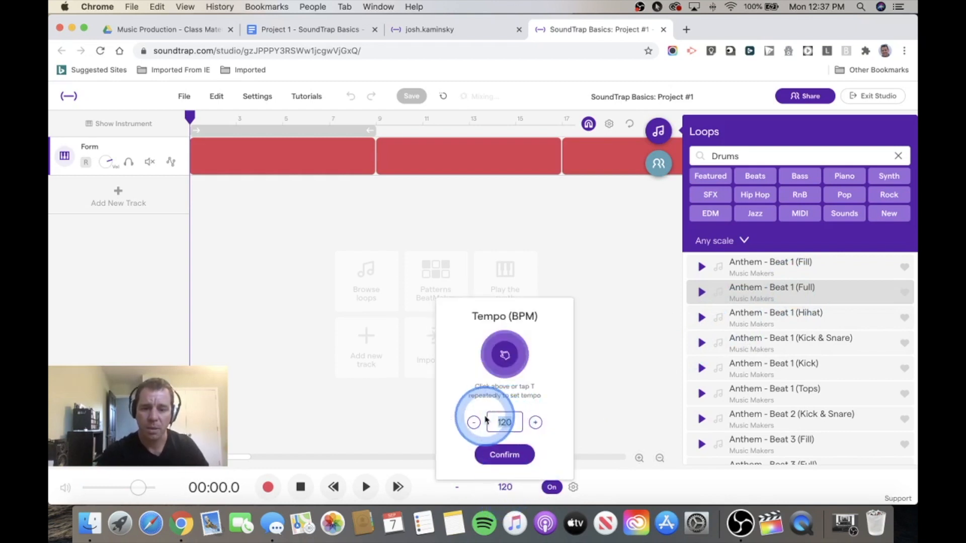
pyautogui.write('90')
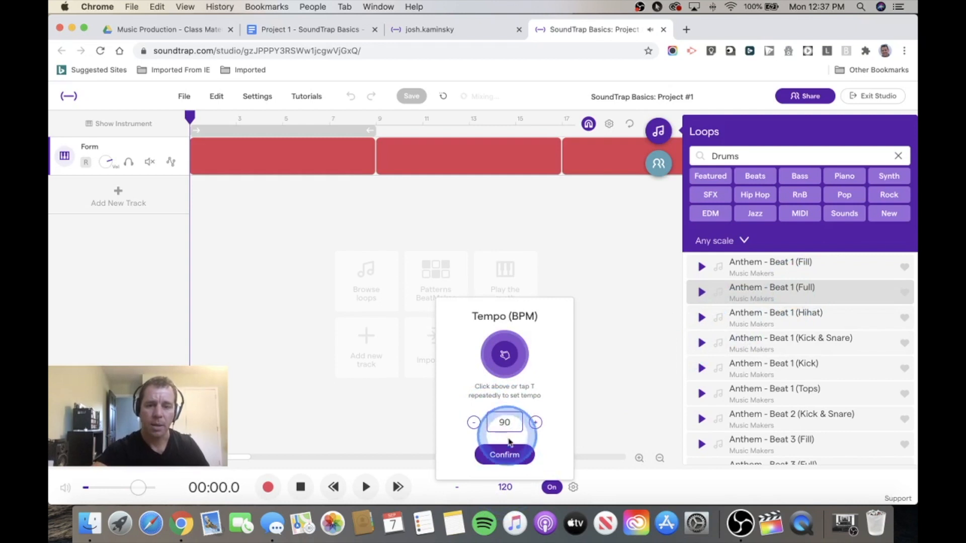
pyautogui.click(505, 454)
# Step: Preview Anthem - Beat 1 (Full) at the new tempo and add it on its own track starting at measure 1
pyautogui.click(744, 289)
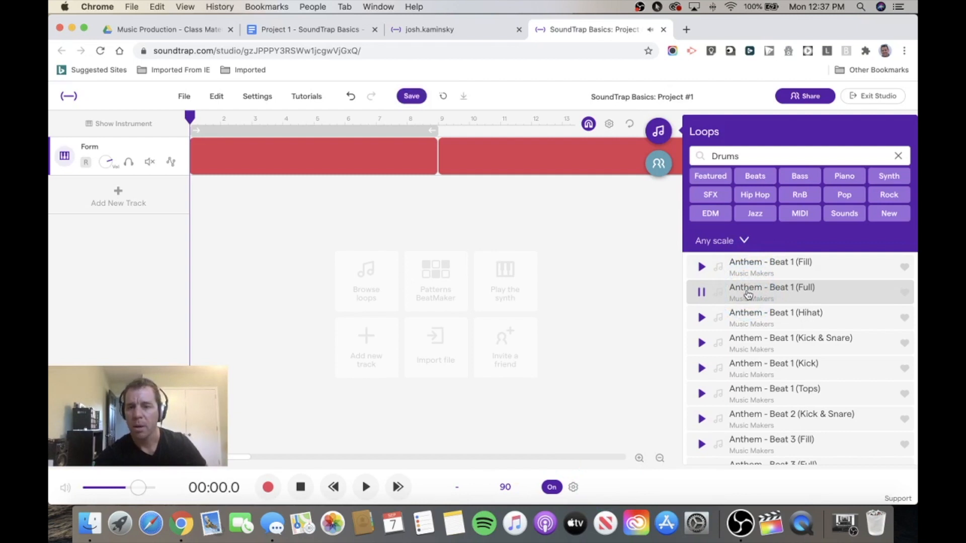
pyautogui.click(750, 294)
pyautogui.moveTo(753, 294); pyautogui.dragTo(194, 198)
pyautogui.click(283, 228)
pyautogui.click(269, 159)
pyautogui.click(275, 196)
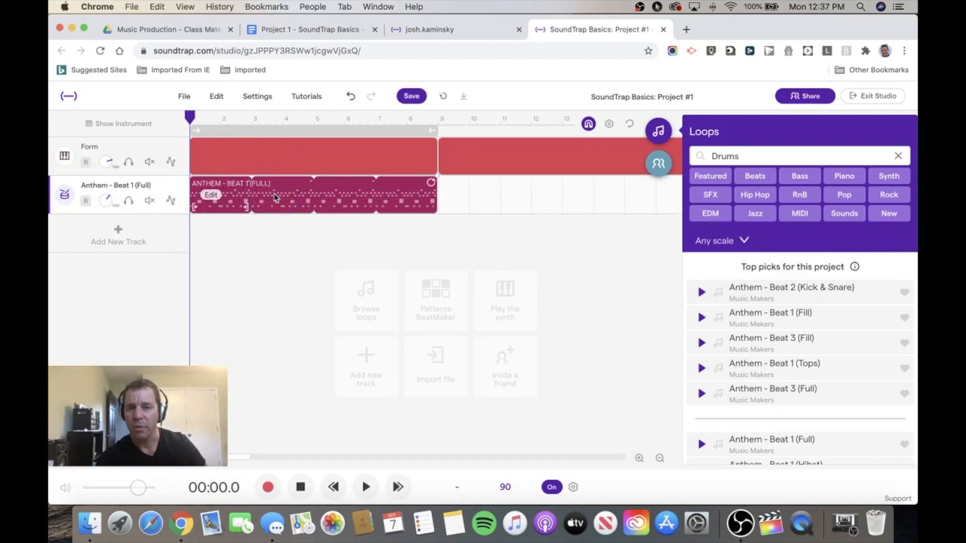
pyautogui.click(265, 252)
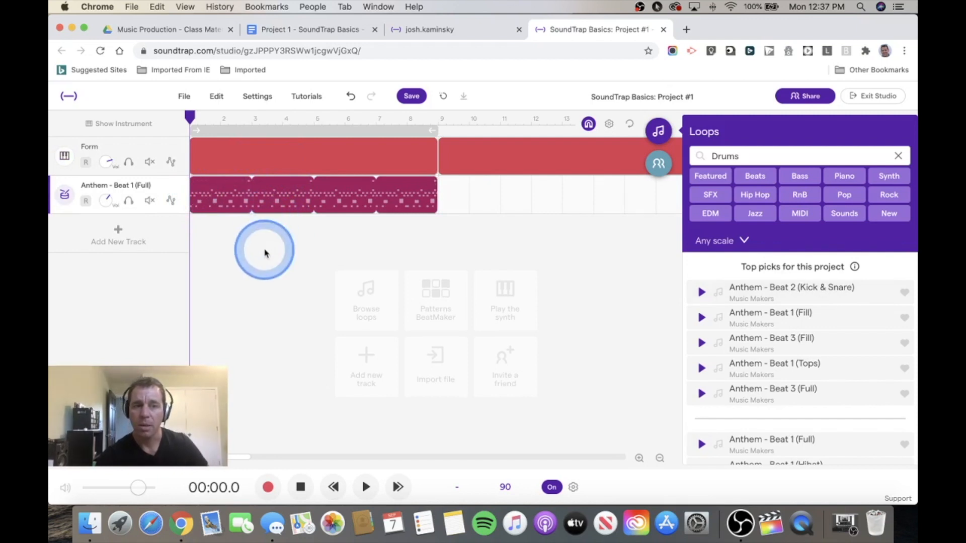
# Step: Switch the loop library filter from Drums to Bass and preview the Bass - Bounce 1 and Bass - Bounce 2 loops
pyautogui.click(166, 252)
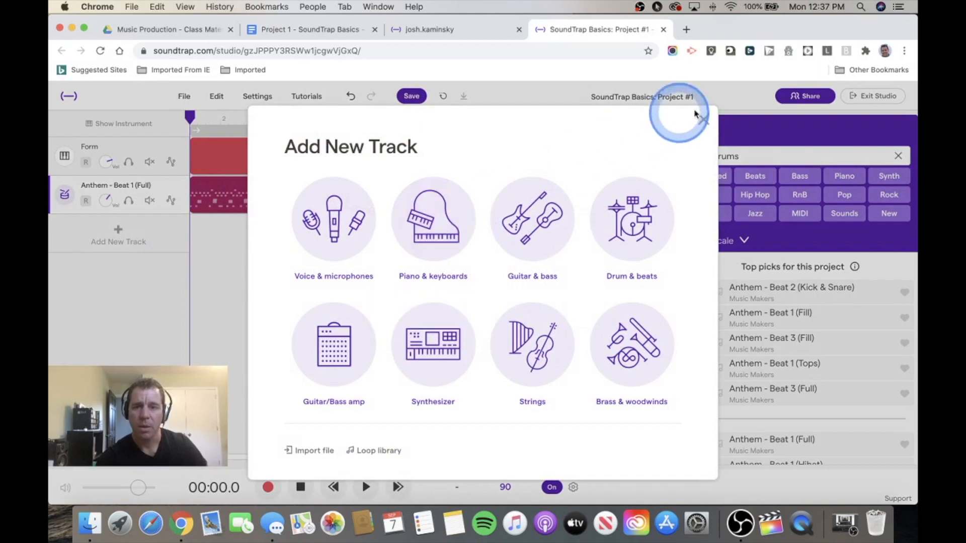
pyautogui.click(704, 124)
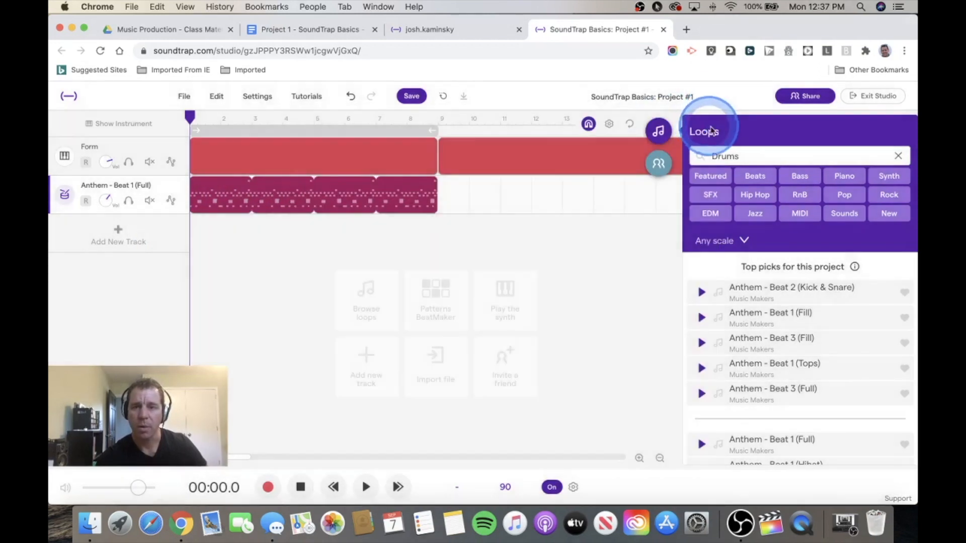
pyautogui.click(896, 156)
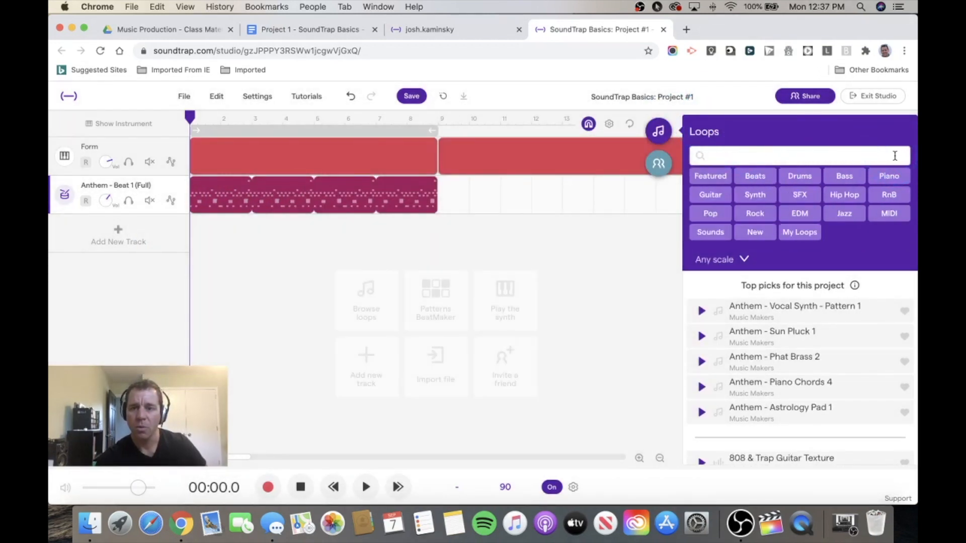
pyautogui.click(846, 177)
pyautogui.scroll(-2, 812, 358)
pyautogui.scroll(-10, 813, 358)
pyautogui.scroll(-10, 813, 358)
pyautogui.scroll(-10, 812, 358)
pyautogui.scroll(-5, 813, 358)
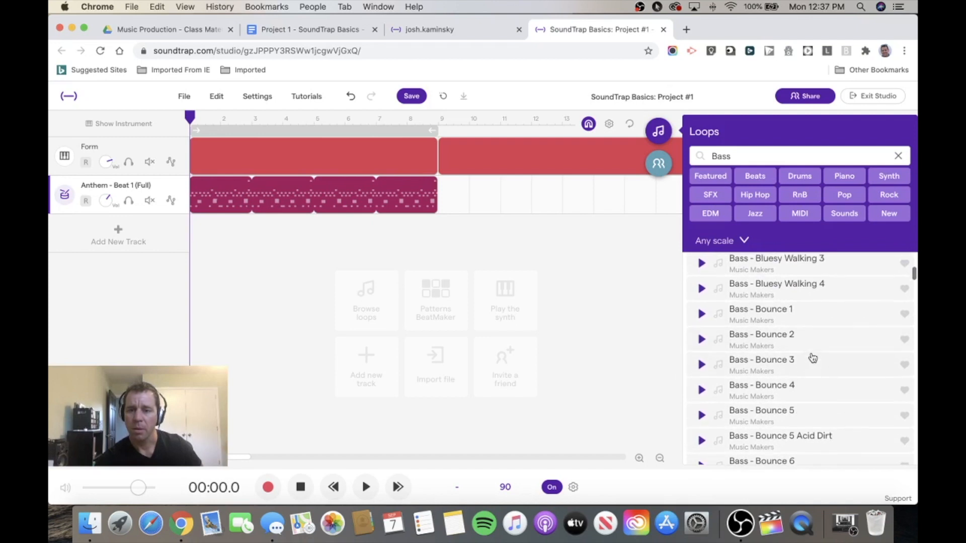
pyautogui.click(795, 317)
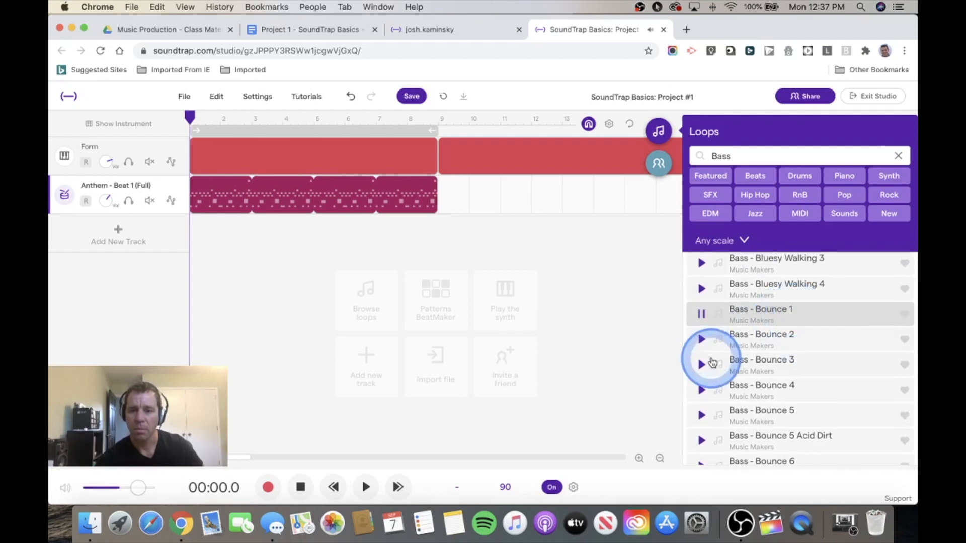
pyautogui.click(763, 341)
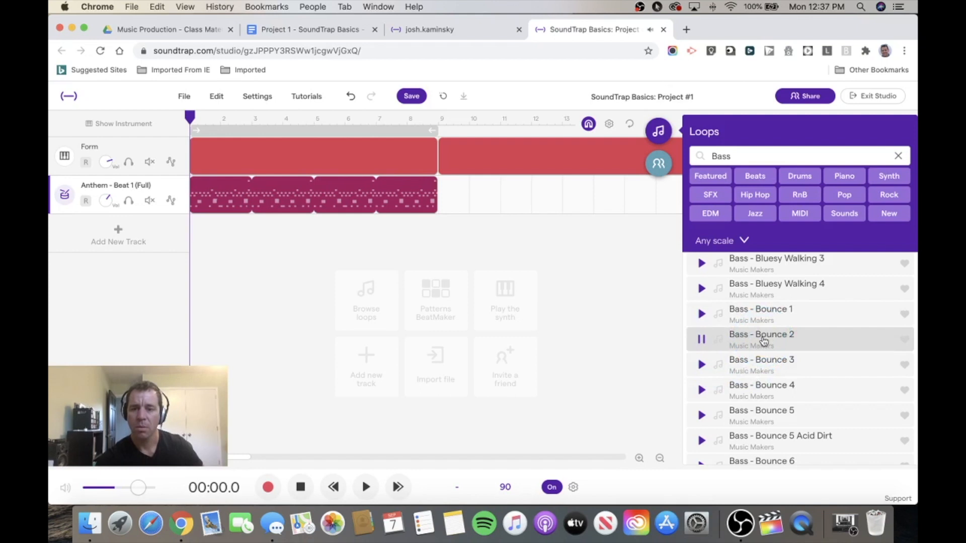
# Step: Add the Bass - Bounce 2 loop on a new track below the drums and align its start with measure 1
pyautogui.moveTo(763, 341); pyautogui.dragTo(231, 312)
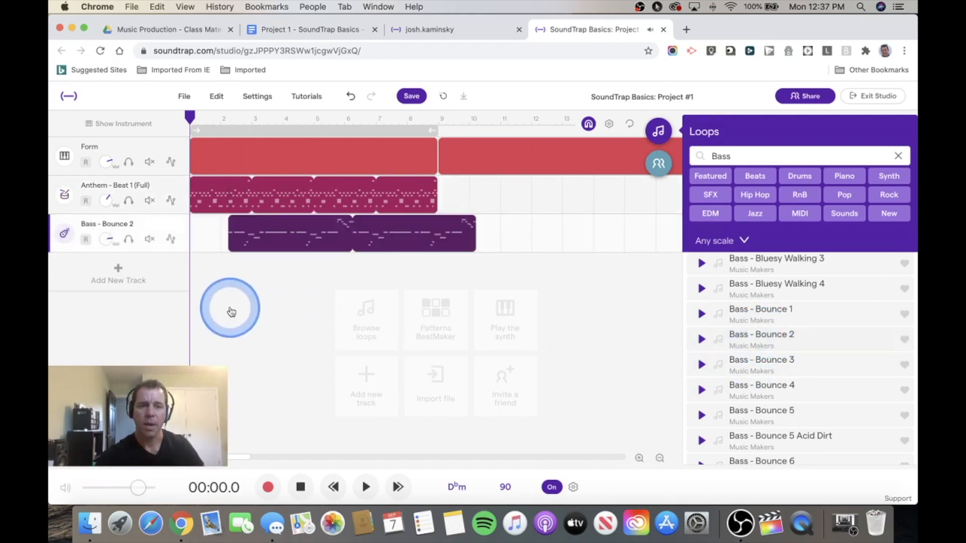
pyautogui.click(246, 229)
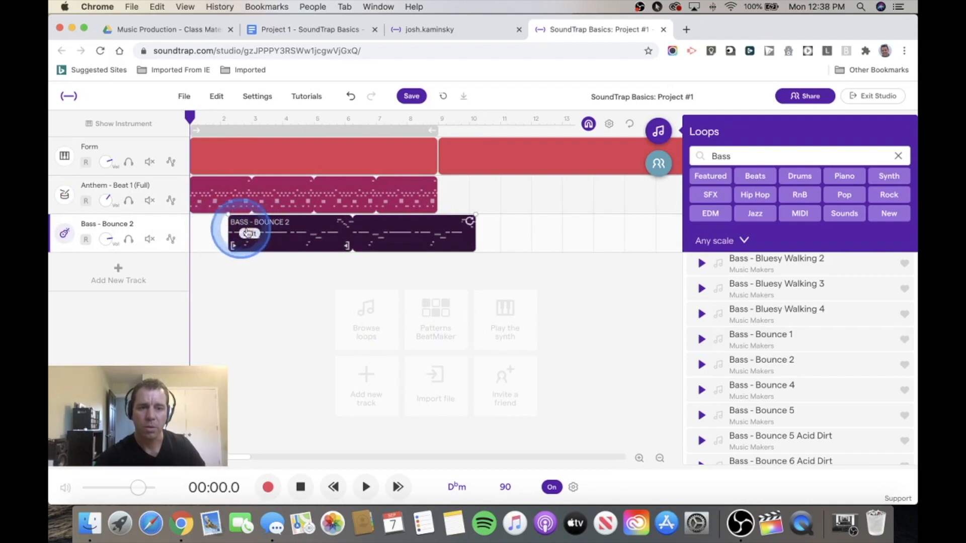
pyautogui.rightClick(253, 231)
pyautogui.click(289, 223)
pyautogui.moveTo(294, 223); pyautogui.dragTo(253, 218)
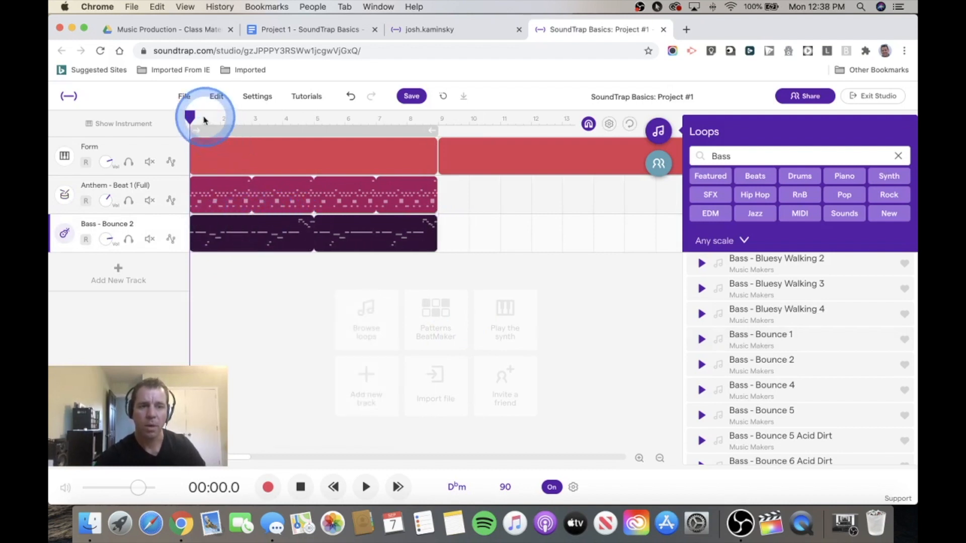
# Step: Play the drum and bass loops together, lower the master volume slightly and return the playhead to the beginning
pyautogui.press('space')
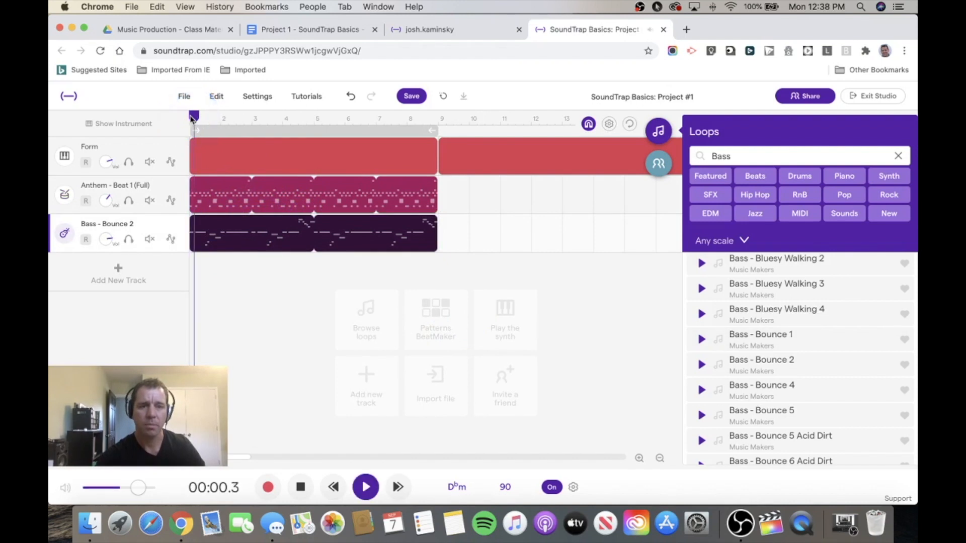
pyautogui.moveTo(138, 487); pyautogui.dragTo(125, 491)
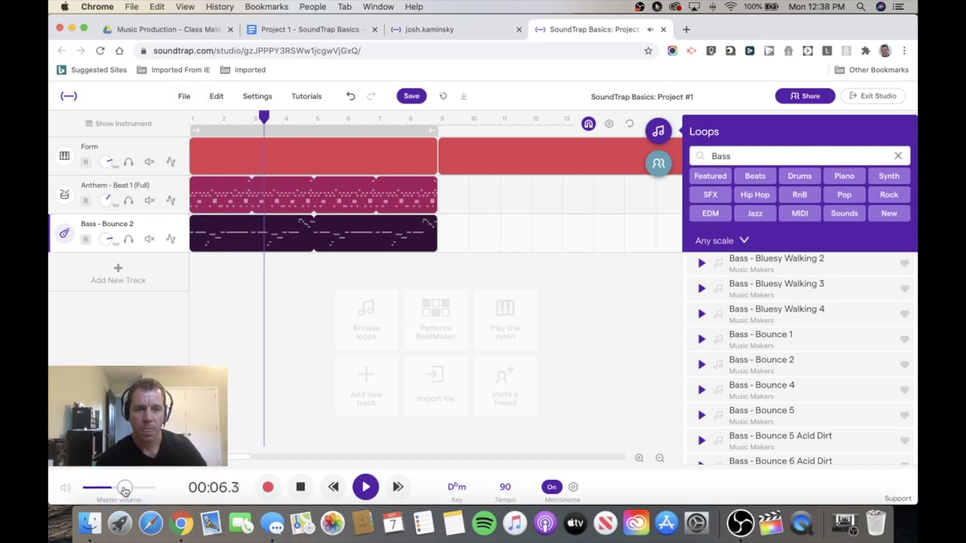
pyautogui.press('space')
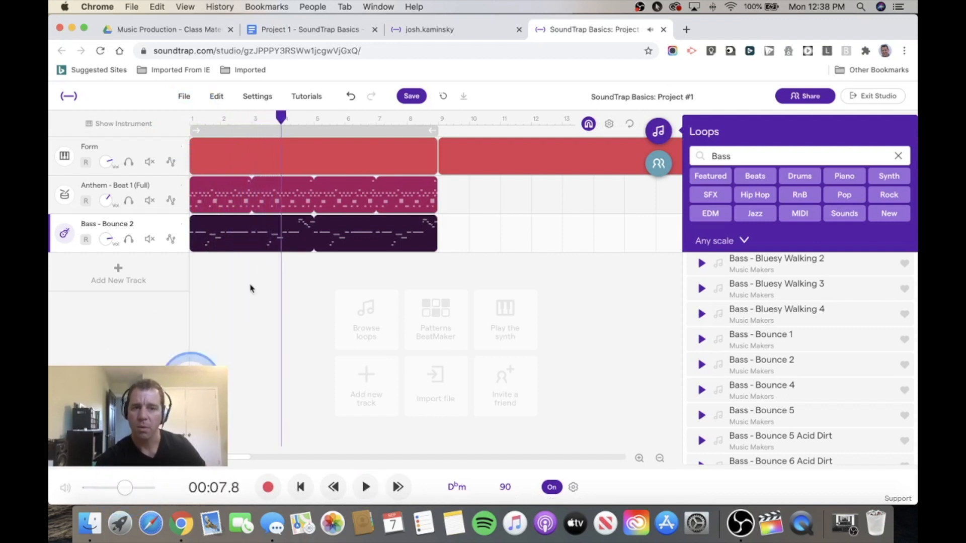
pyautogui.click(304, 488)
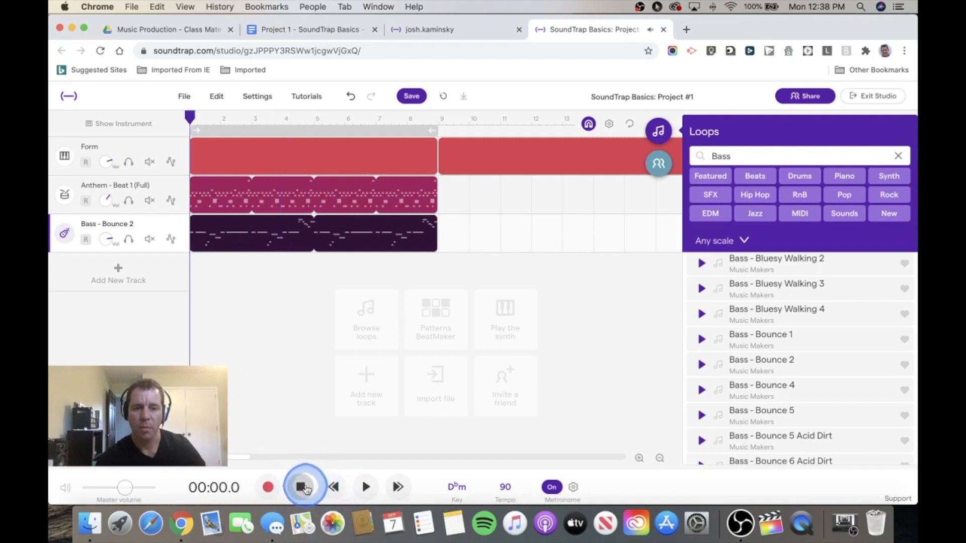
# Step: Rename the drum loop's track as Anthem - Drums
pyautogui.click(148, 272)
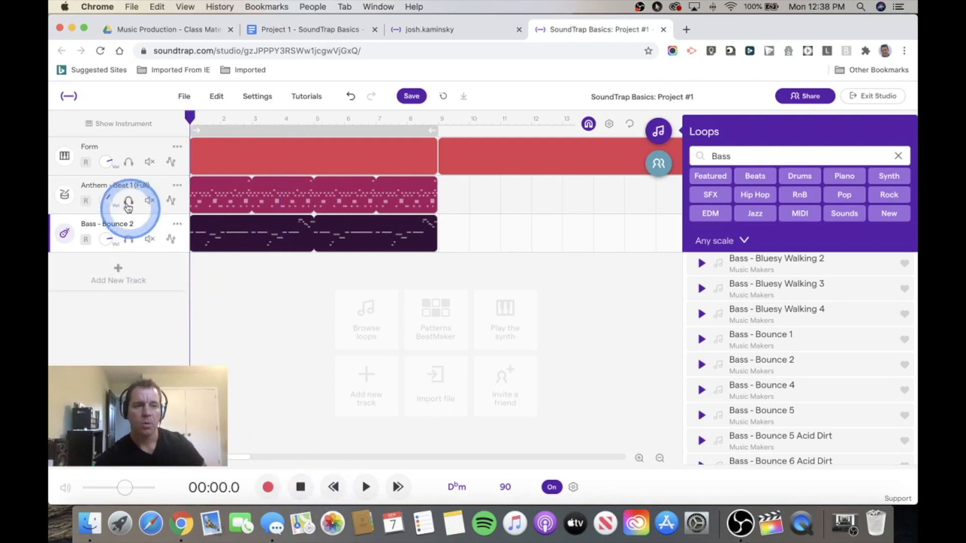
pyautogui.doubleClick(119, 187)
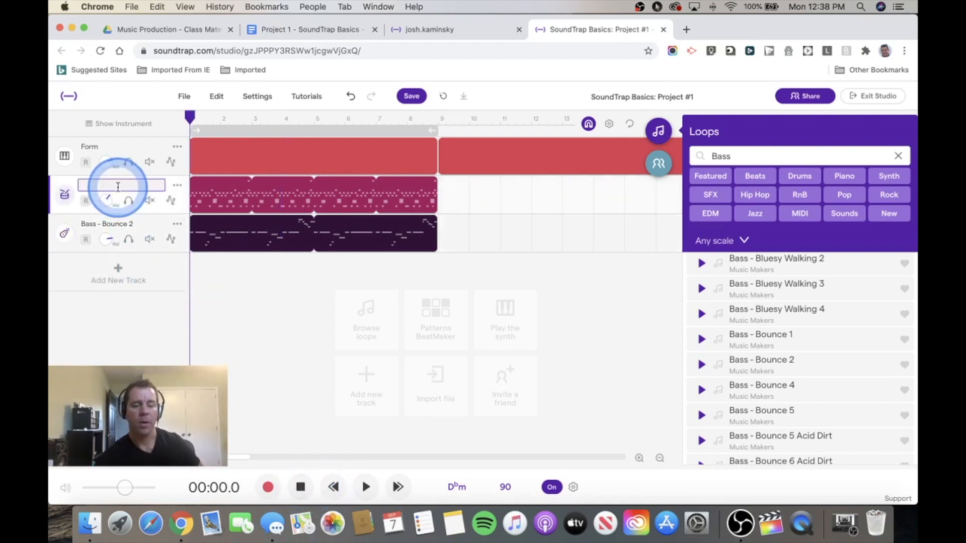
pyautogui.write('Anthem')
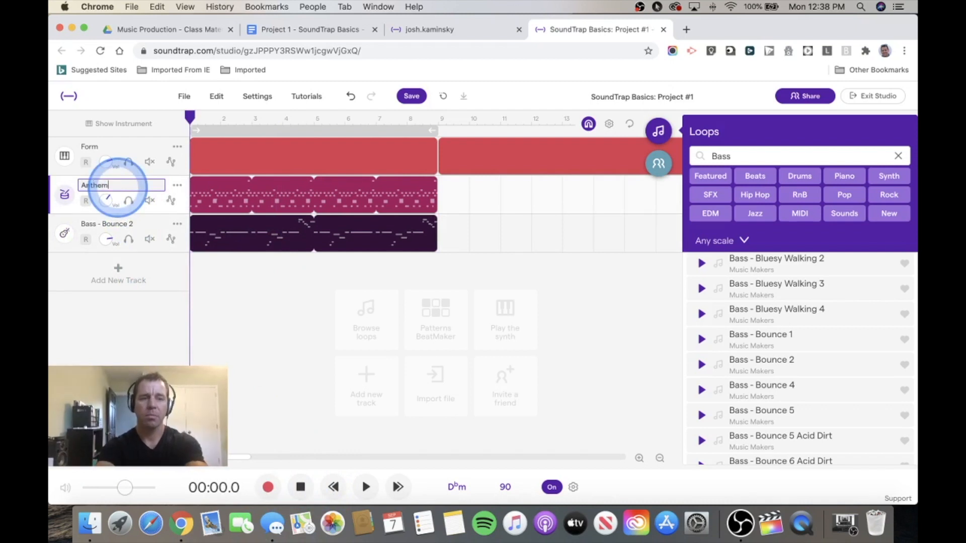
pyautogui.write(' - Drums')
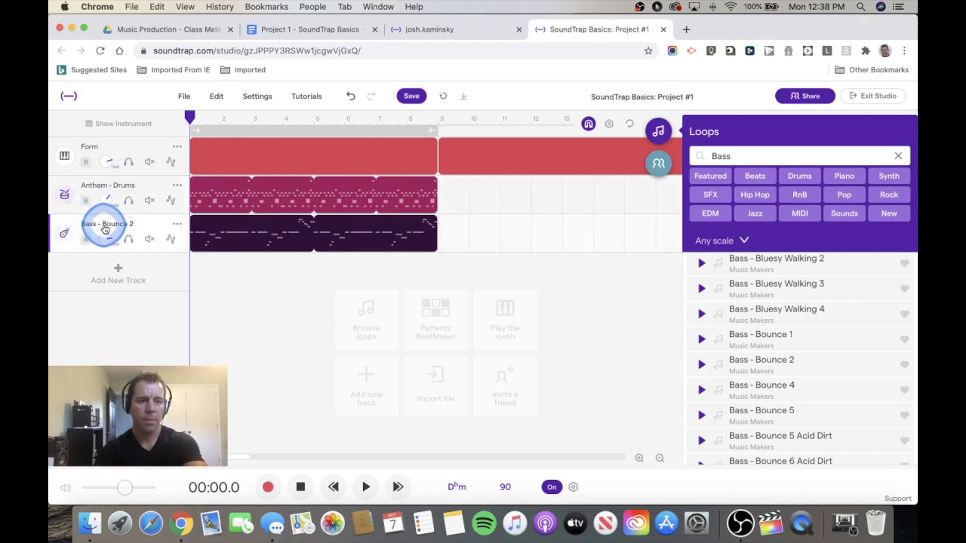
# Step: Rename the bass loop's track as Bounce - Bass Line
pyautogui.doubleClick(104, 224)
pyautogui.write('B')
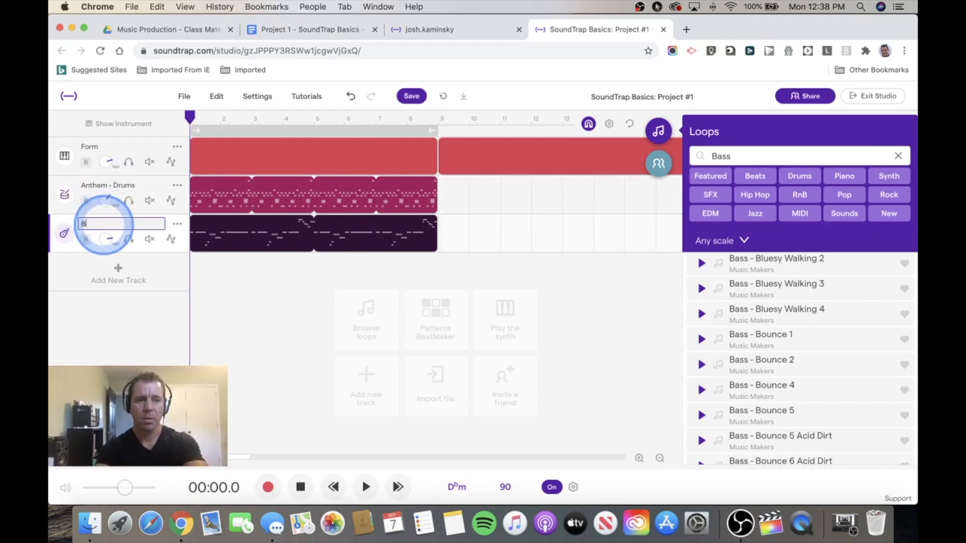
pyautogui.write('ounce - Bass Line')
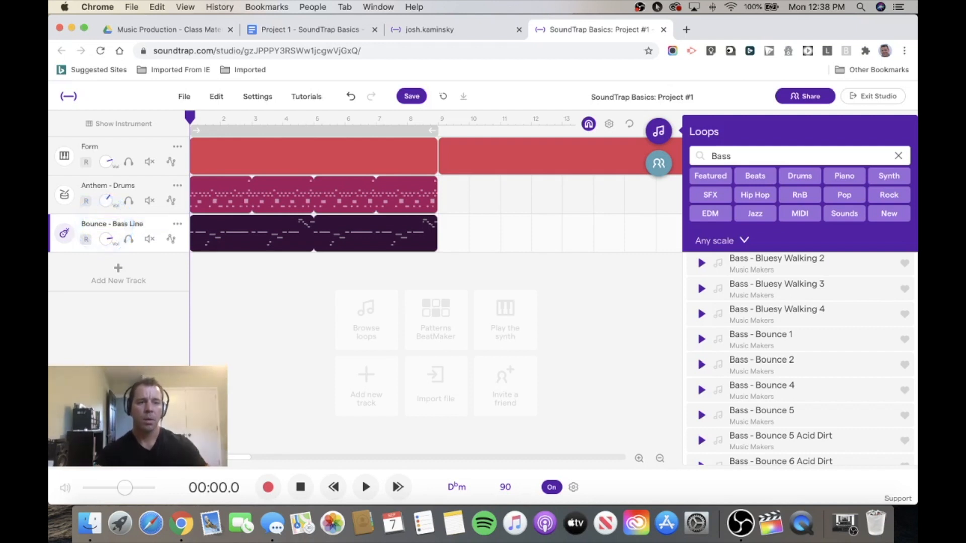
pyautogui.click(125, 259)
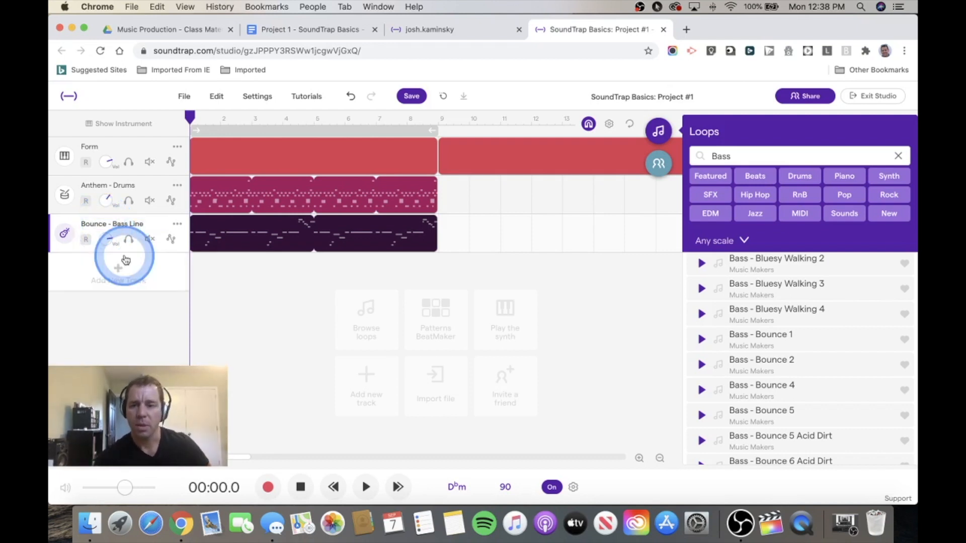
pyautogui.click(117, 262)
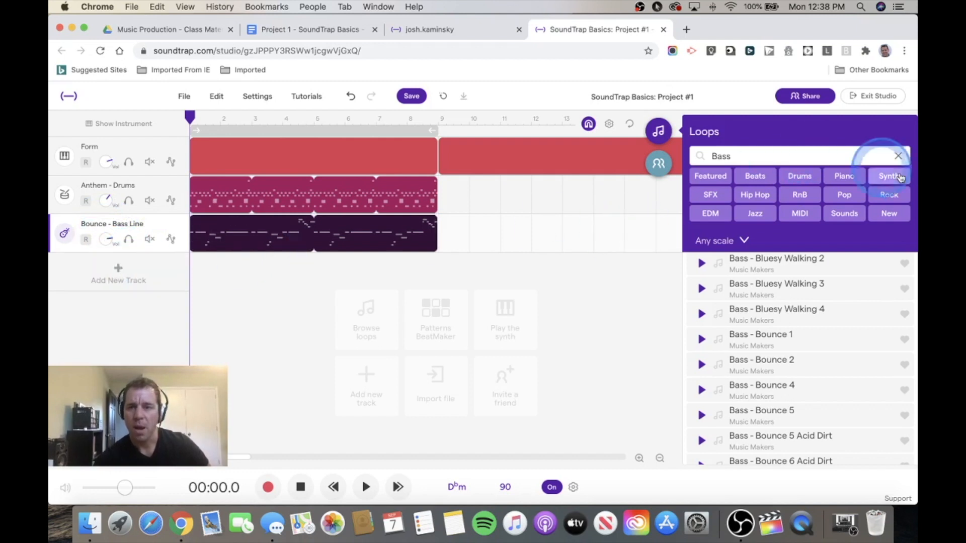
# Step: Switch the loop library filter from Bass to Piano and browse to the ADK Electric Grand loops
pyautogui.click(898, 157)
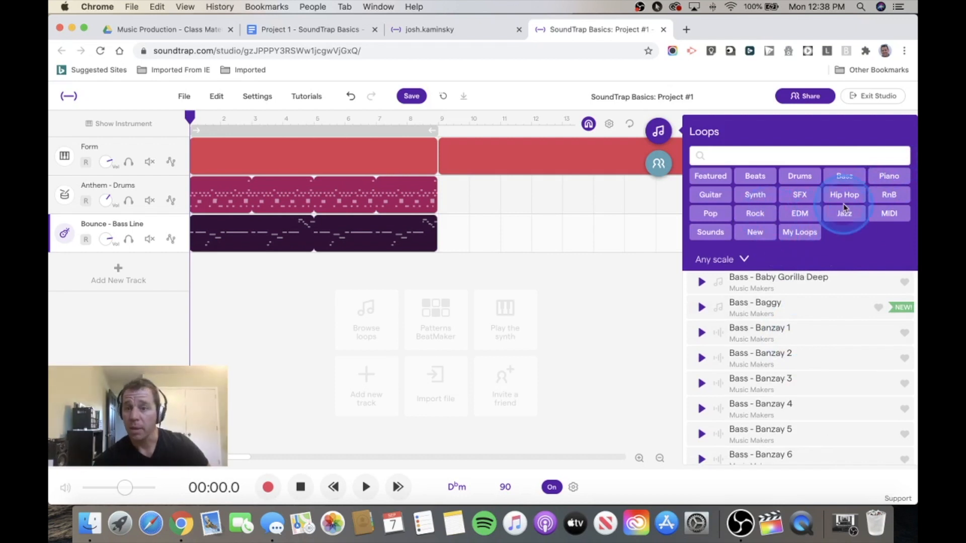
pyautogui.click(888, 176)
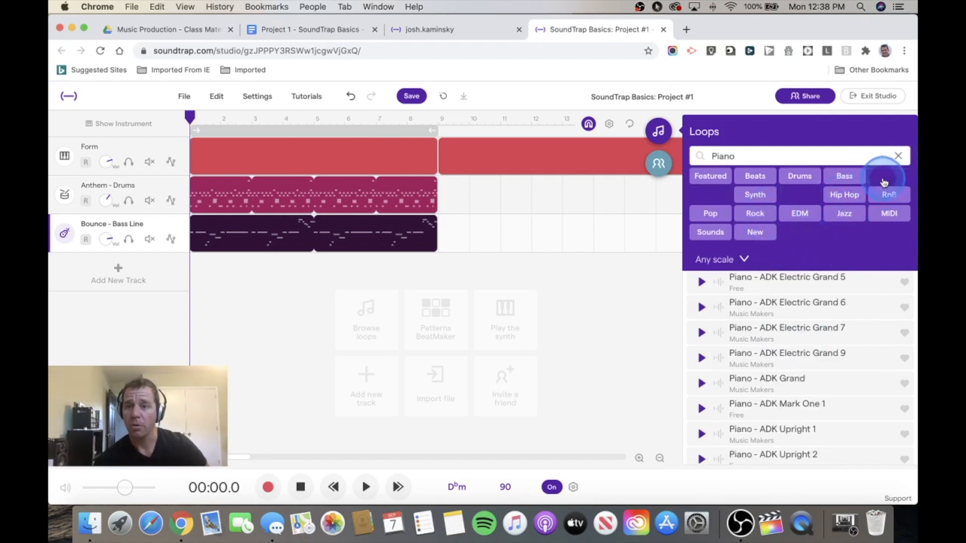
pyautogui.scroll(-2, 787, 394)
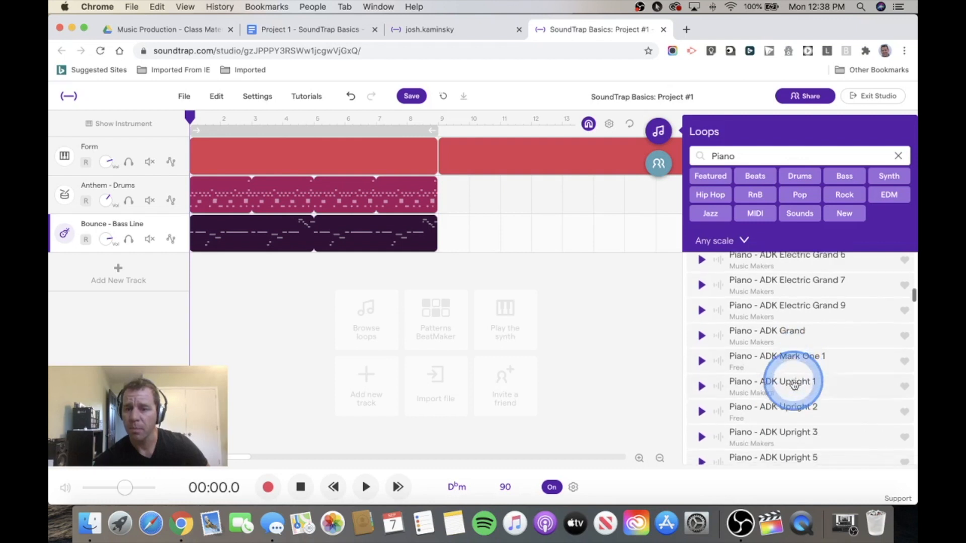
pyautogui.scroll(3, 792, 387)
pyautogui.scroll(5, 795, 373)
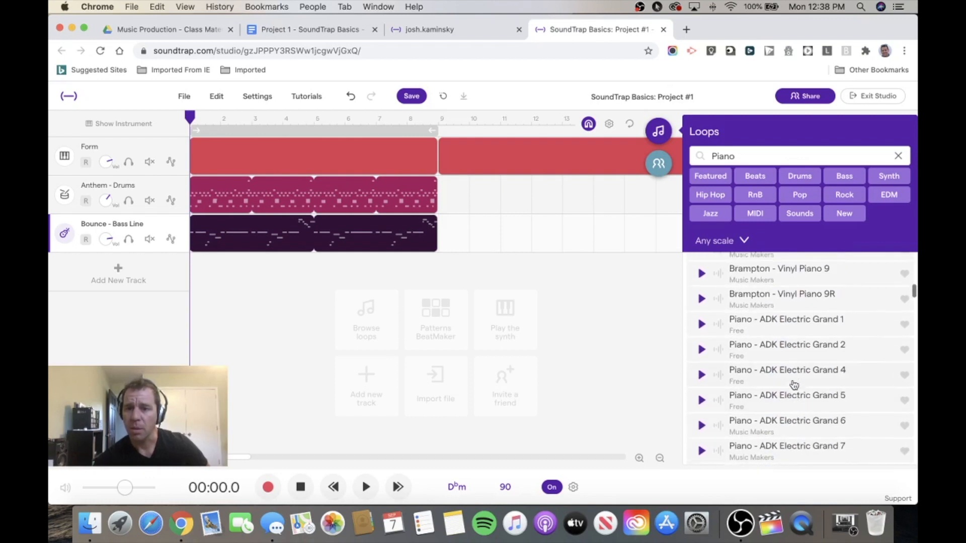
# Step: Preview Piano - ADK Electric Grand 1 and add it on a new track below the bass, looped across measures 1 to 8
pyautogui.click(799, 353)
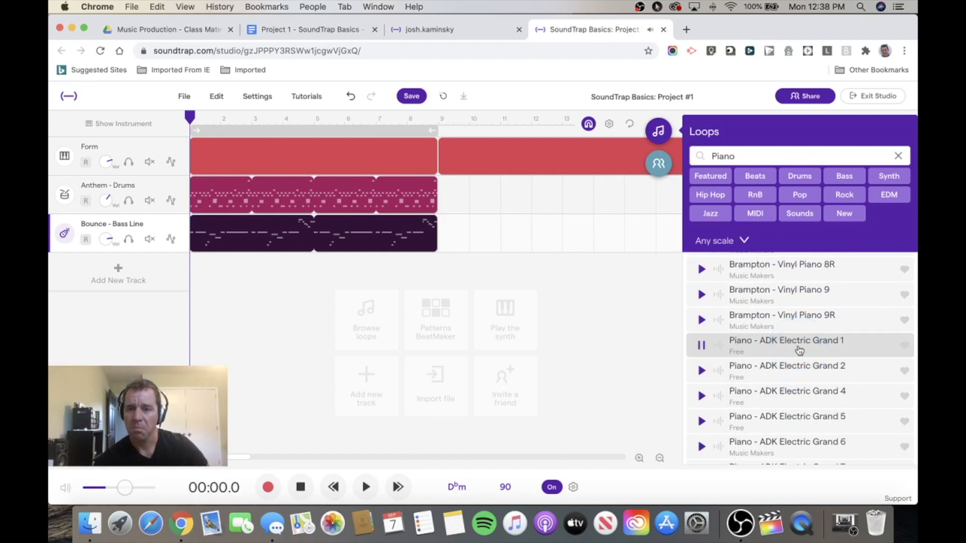
pyautogui.moveTo(800, 351); pyautogui.dragTo(194, 320)
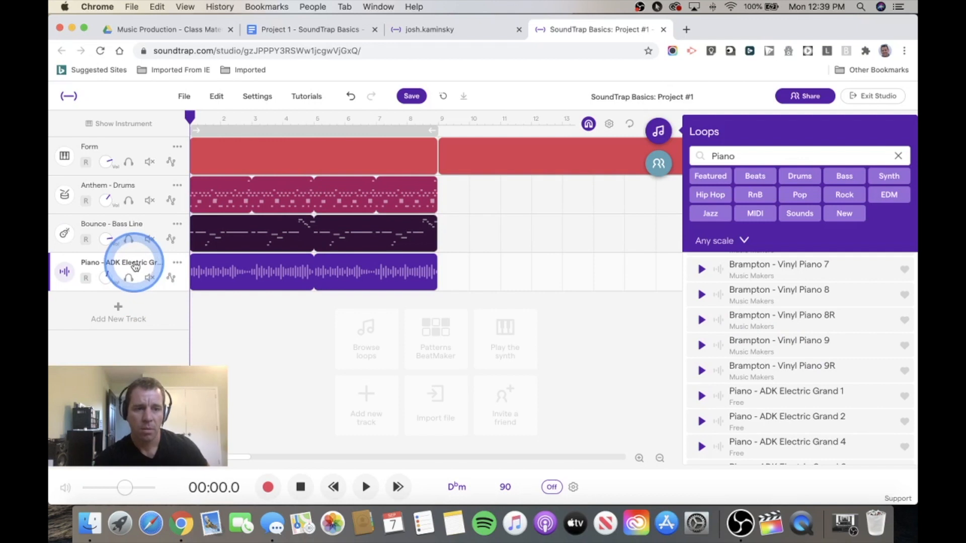
# Step: Set the project key to D minor and have the audio adjusted to match the new key
pyautogui.click(459, 499)
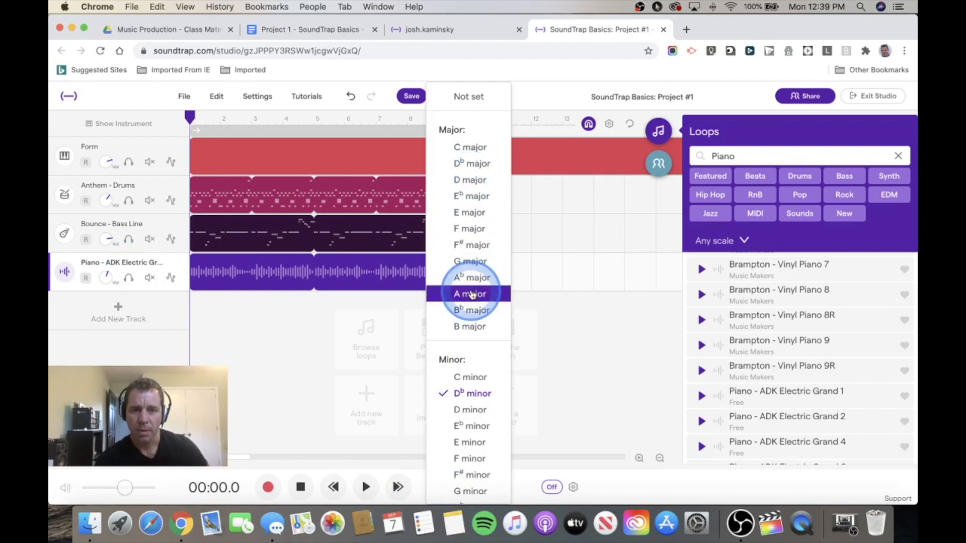
pyautogui.click(467, 409)
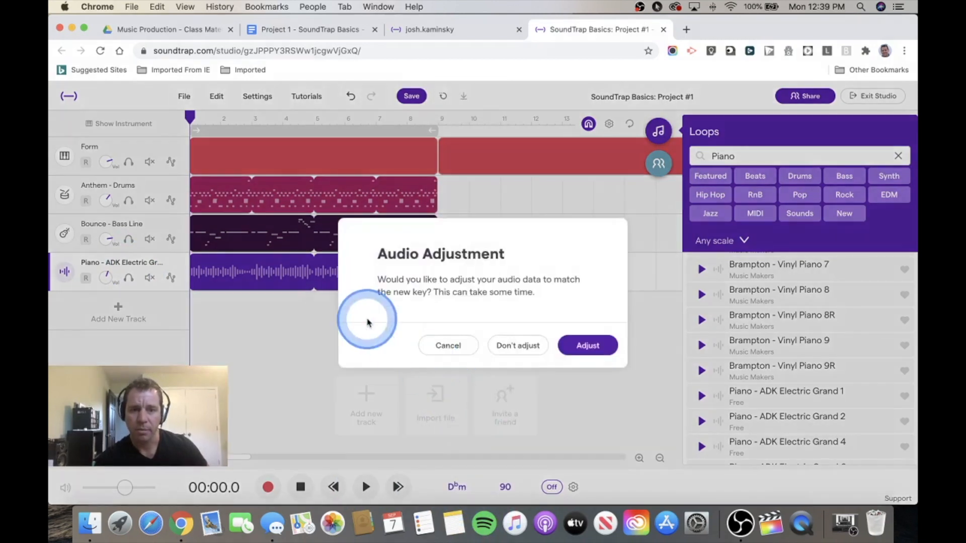
pyautogui.click(587, 345)
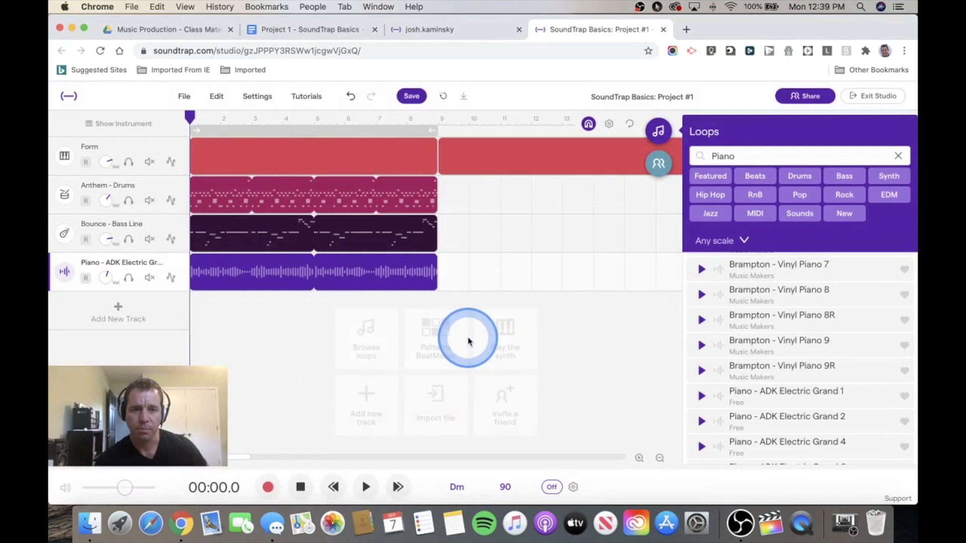
# Step: Inspect the bass and piano regions and apply a key transposition to the Piano - ADK Electric Grand 1 region
pyautogui.click(244, 234)
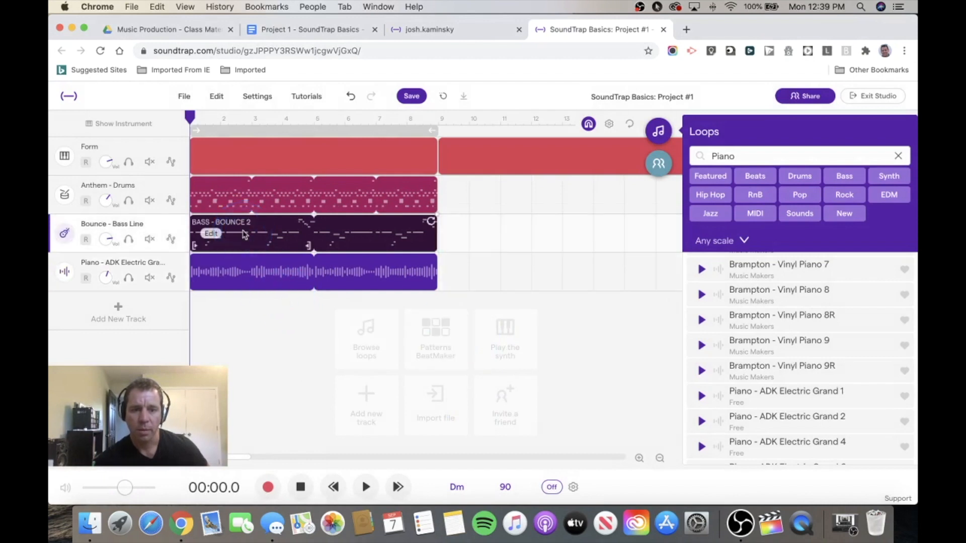
pyautogui.click(248, 274)
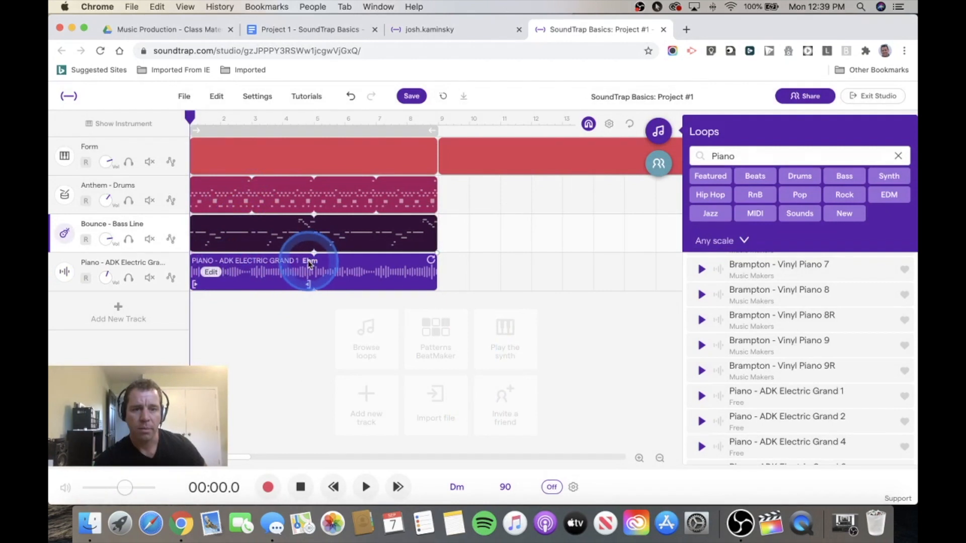
pyautogui.rightClick(211, 275)
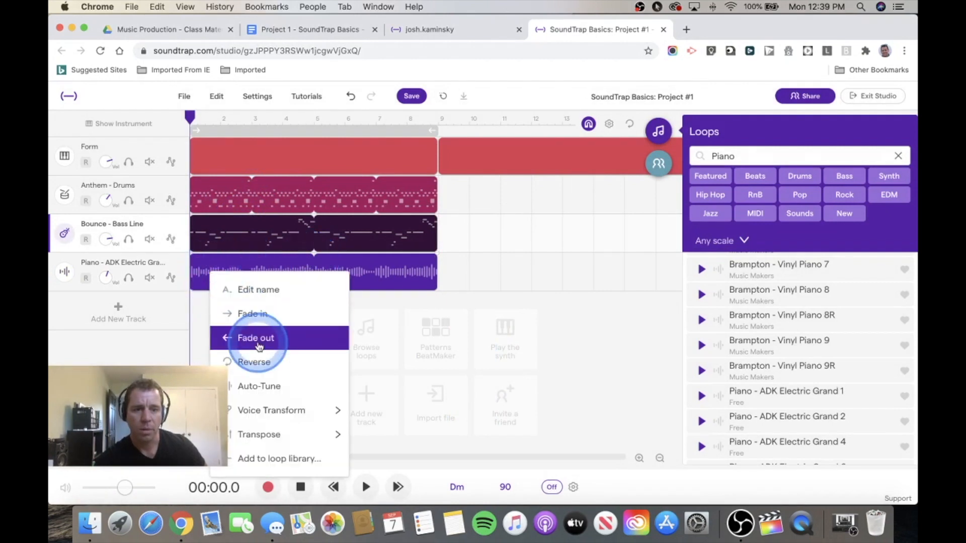
pyautogui.moveTo(267, 416)
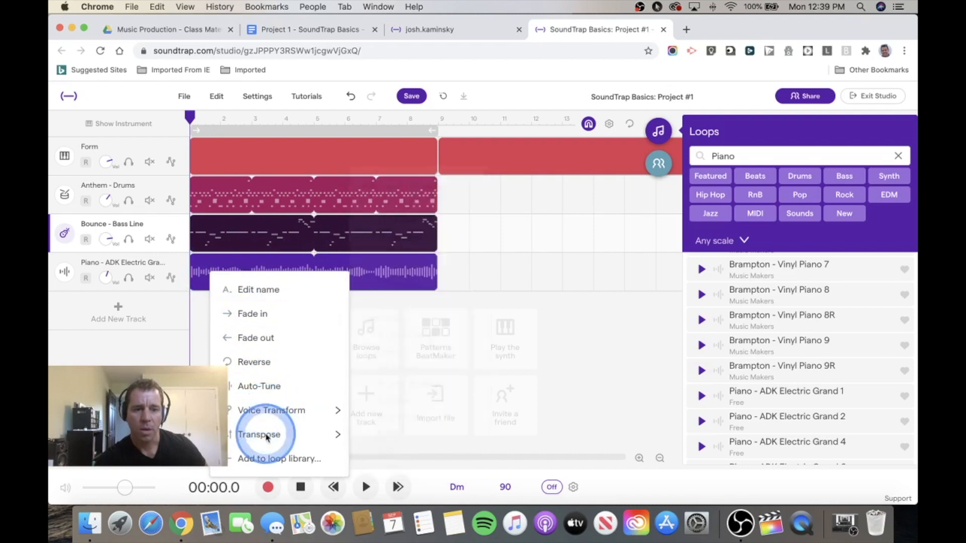
pyautogui.moveTo(302, 435)
pyautogui.click(412, 334)
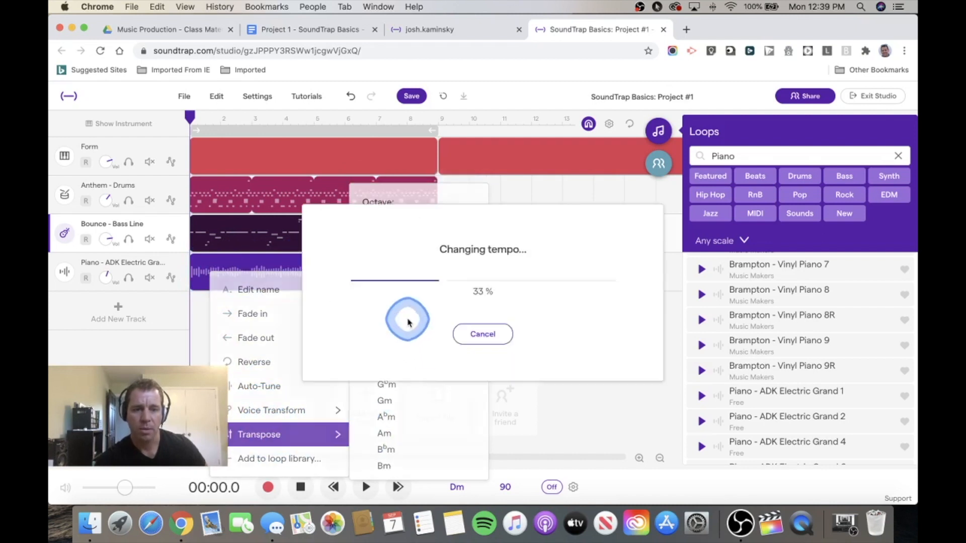
pyautogui.click(273, 310)
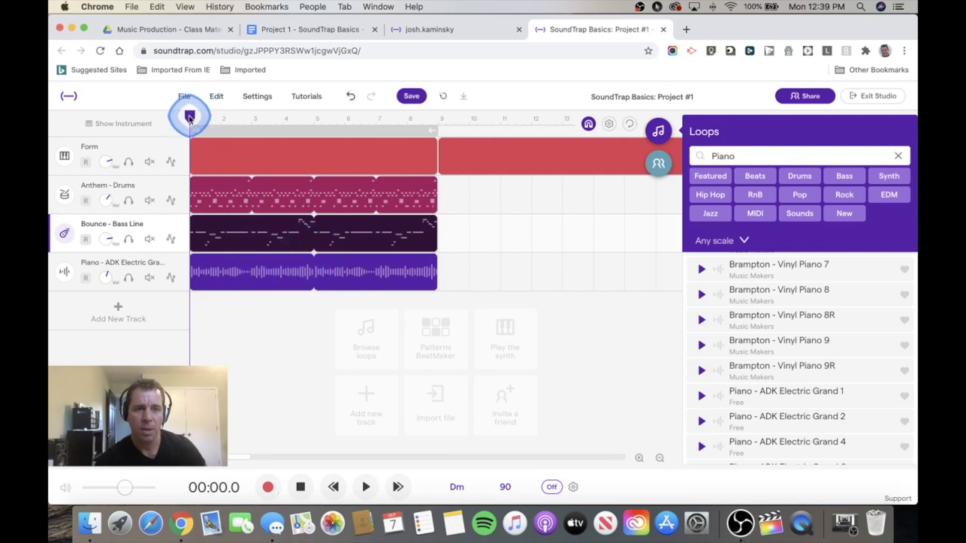
# Step: Play the drums, bass and piano together with the measures 1 to 8 cycle region on, and return the playhead to the beginning
pyautogui.press('space')
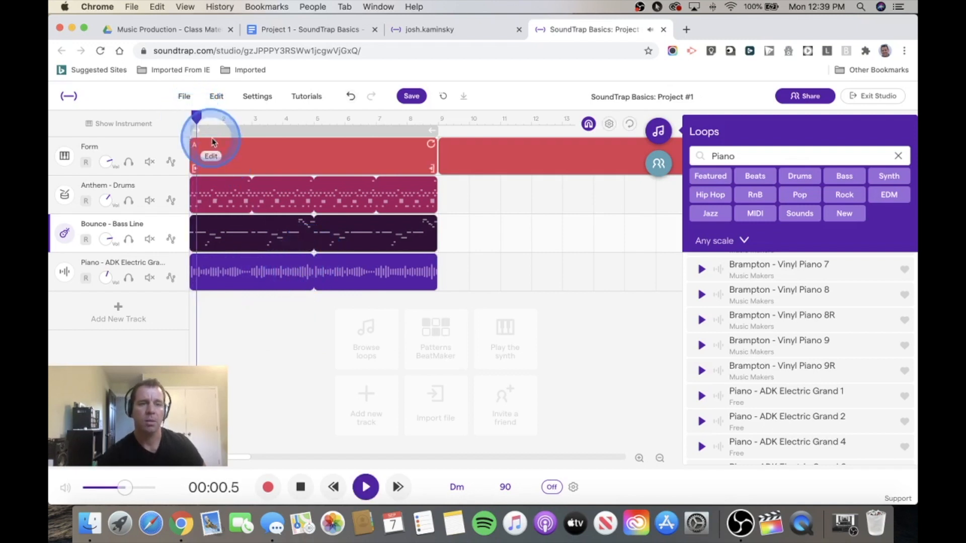
pyautogui.click(222, 132)
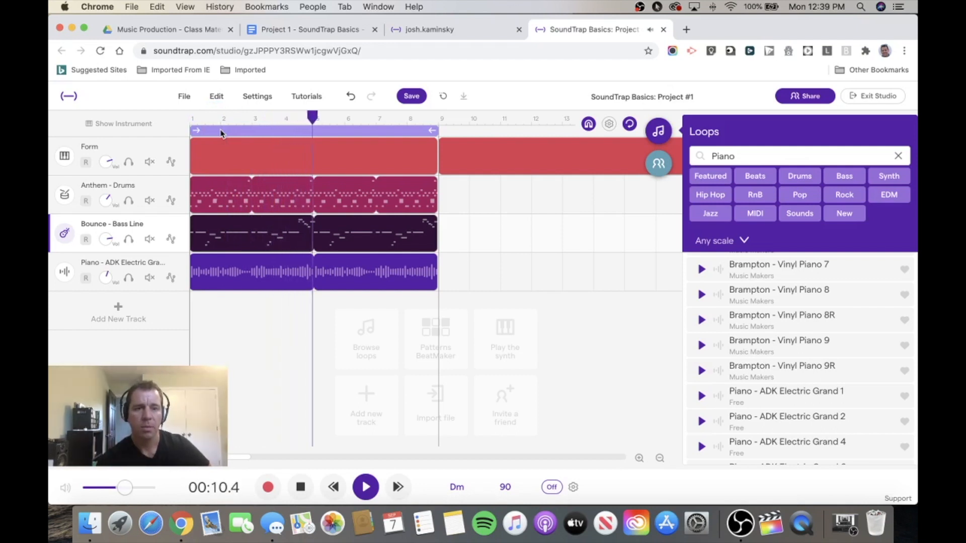
pyautogui.press('space')
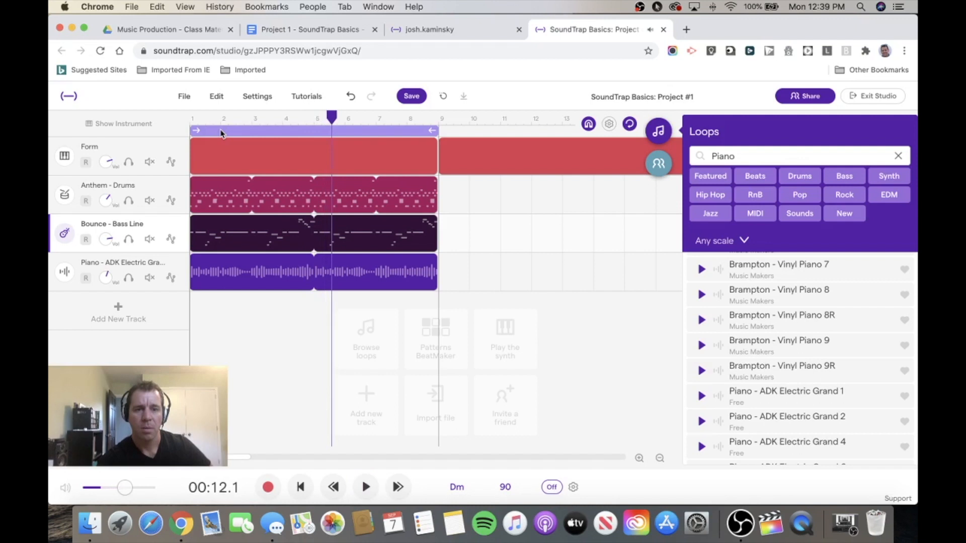
pyautogui.click(322, 119)
pyautogui.moveTo(322, 119); pyautogui.dragTo(190, 96)
# Step: Select and copy the drum, bass and piano regions in measures 1 to 8 and try to paste them at measure 9
pyautogui.click(263, 200)
pyautogui.click(262, 200)
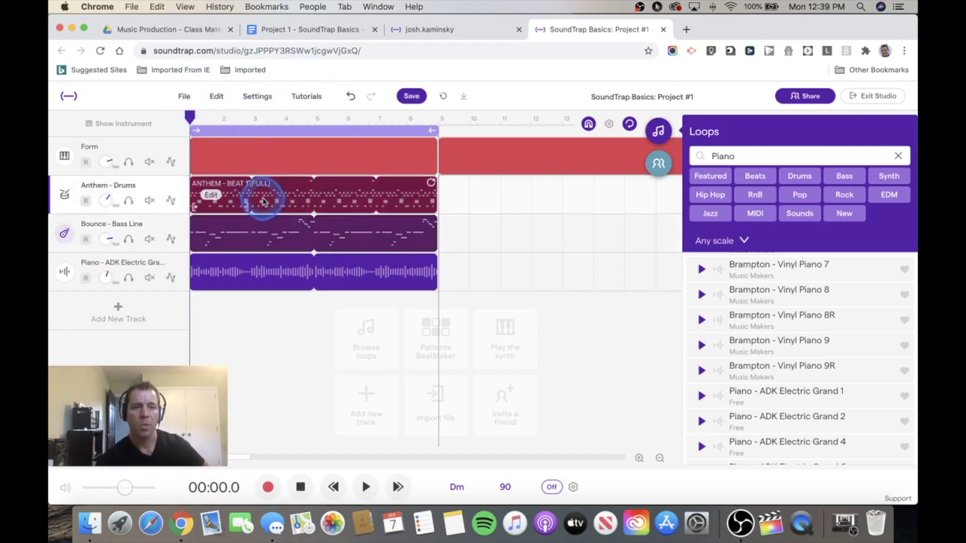
pyautogui.click(259, 232)
pyautogui.click(260, 277)
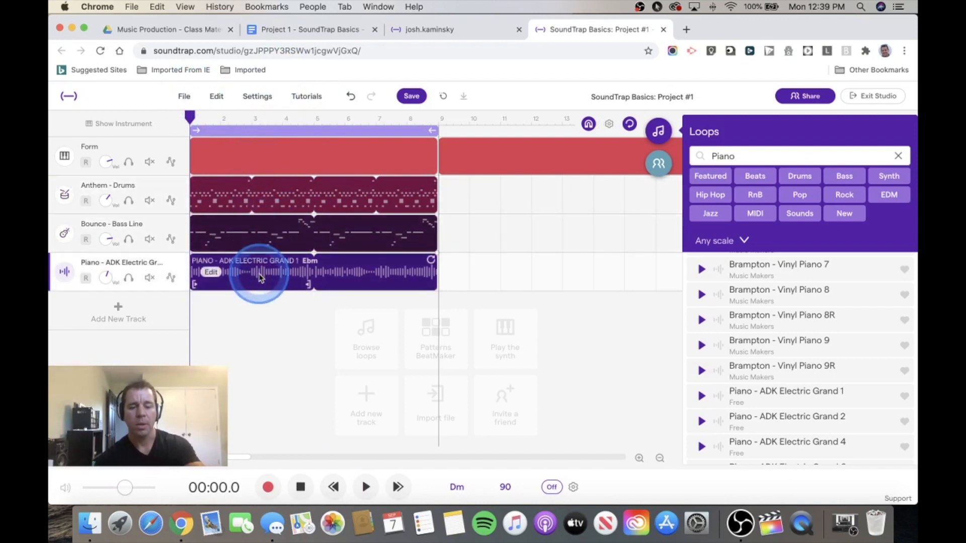
pyautogui.click(439, 122)
pyautogui.press('super+v')
pyautogui.click(488, 337)
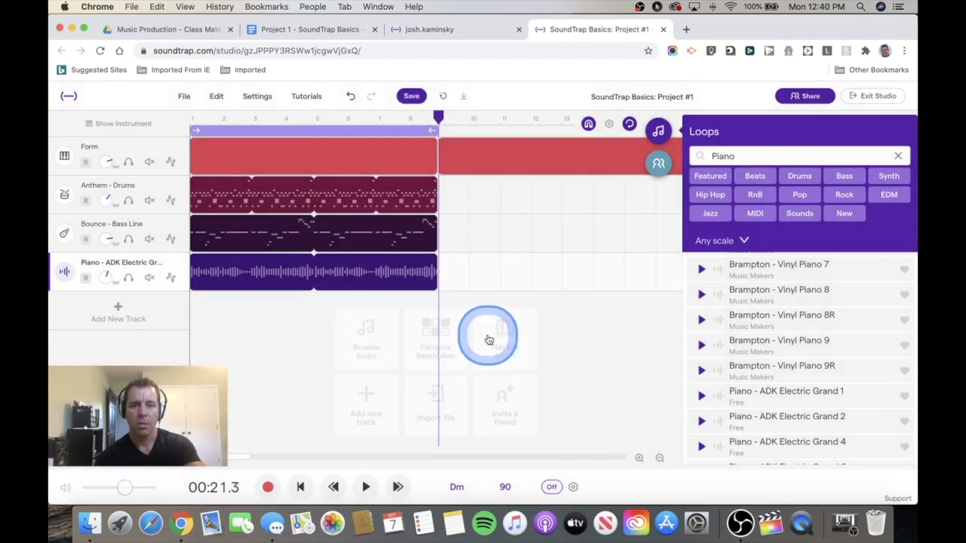
# Step: Turn off the cycle region, realign the playhead with measure 9 and try pasting the copied regions again
pyautogui.click(382, 135)
pyautogui.click(382, 135)
pyautogui.click(382, 135)
pyautogui.click(447, 117)
pyautogui.moveTo(446, 117); pyautogui.dragTo(438, 117)
pyautogui.press('super+v')
pyautogui.click(483, 335)
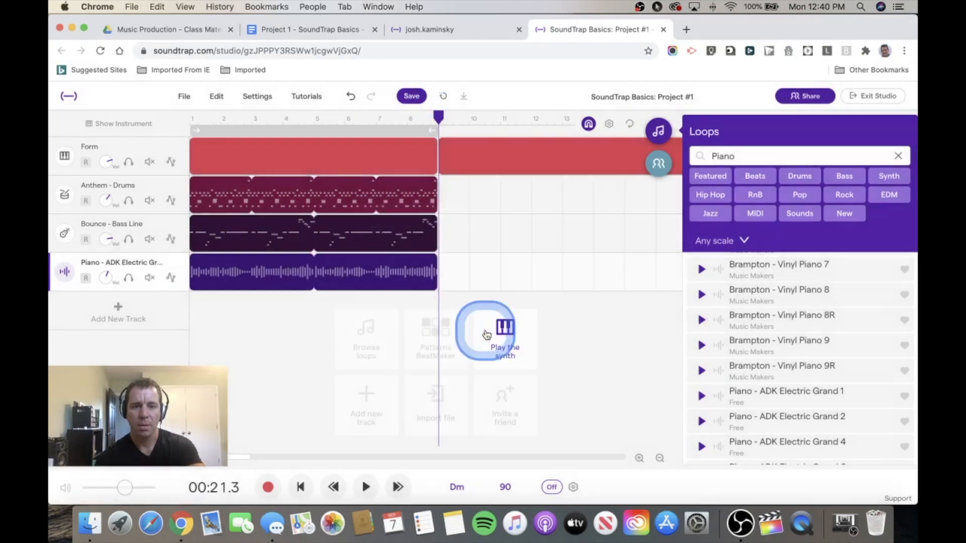
# Step: Deselect the original regions, align the playhead with measure 9 and paste the drum, bass and piano copies across measures 9 to 16
pyautogui.click(406, 199)
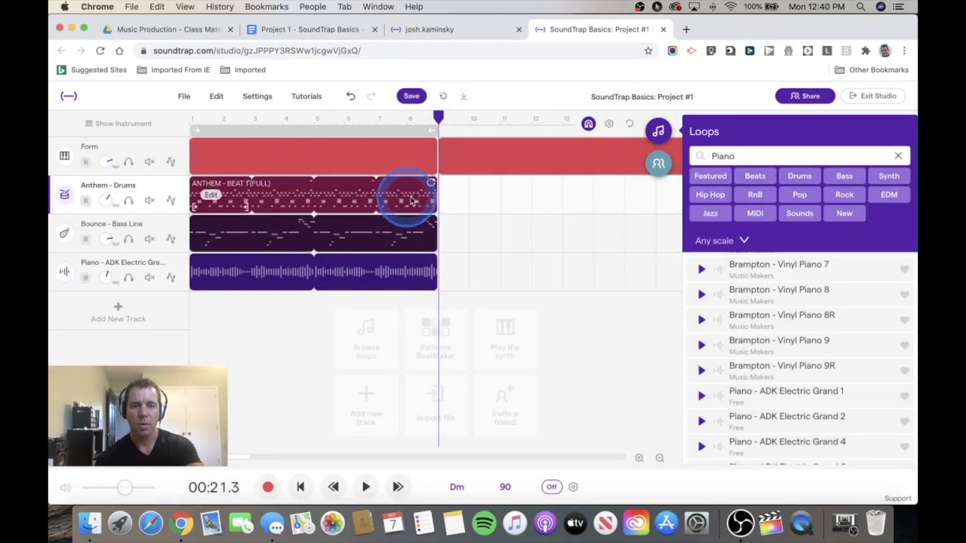
pyautogui.click(453, 187)
pyautogui.click(453, 135)
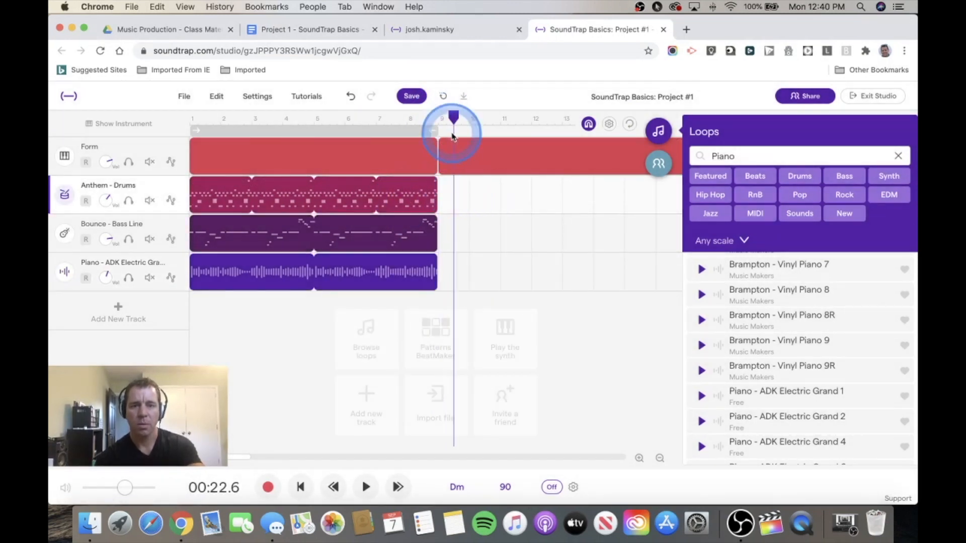
pyautogui.moveTo(454, 120); pyautogui.dragTo(439, 120)
pyautogui.press('super+v')
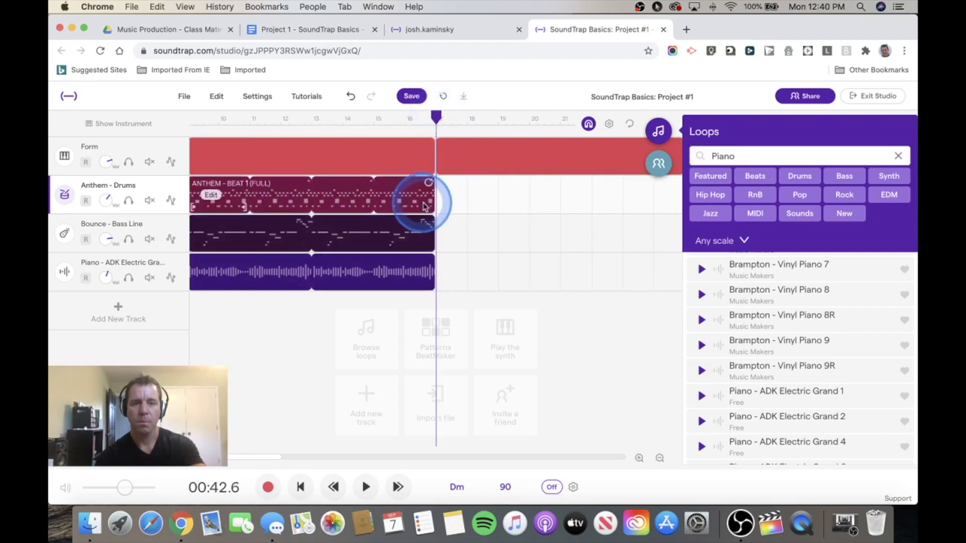
# Step: Deselect the pasted regions and review the drum, bass and piano regions across measures 1 to 16
pyautogui.click(443, 207)
pyautogui.click(394, 195)
pyautogui.click(391, 208)
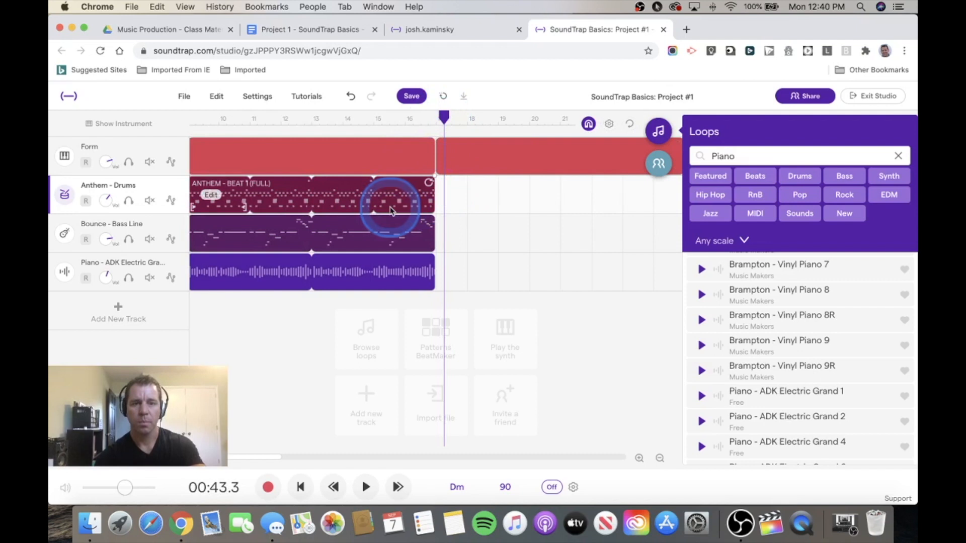
pyautogui.hscroll(-10, 372, 210)
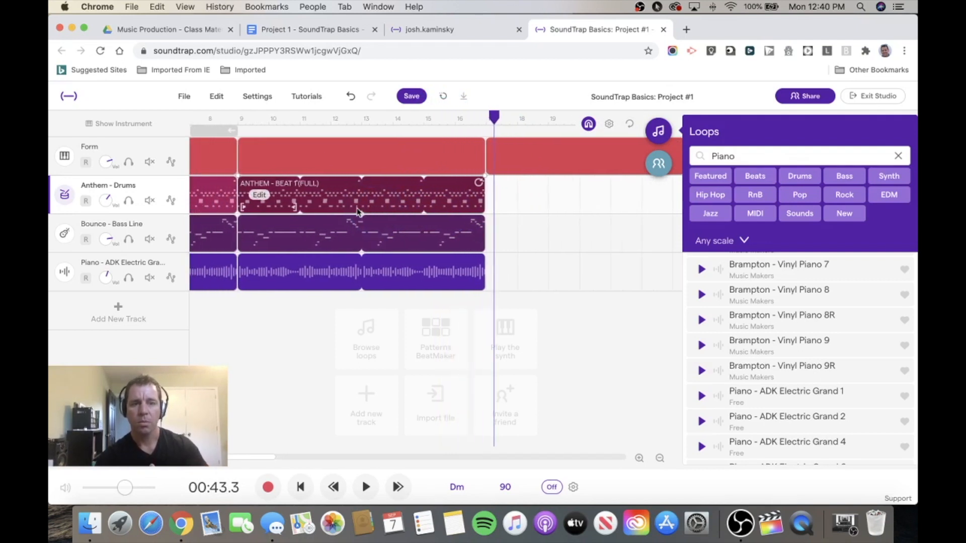
pyautogui.hscroll(-2, 357, 211)
pyautogui.hscroll(1, 357, 211)
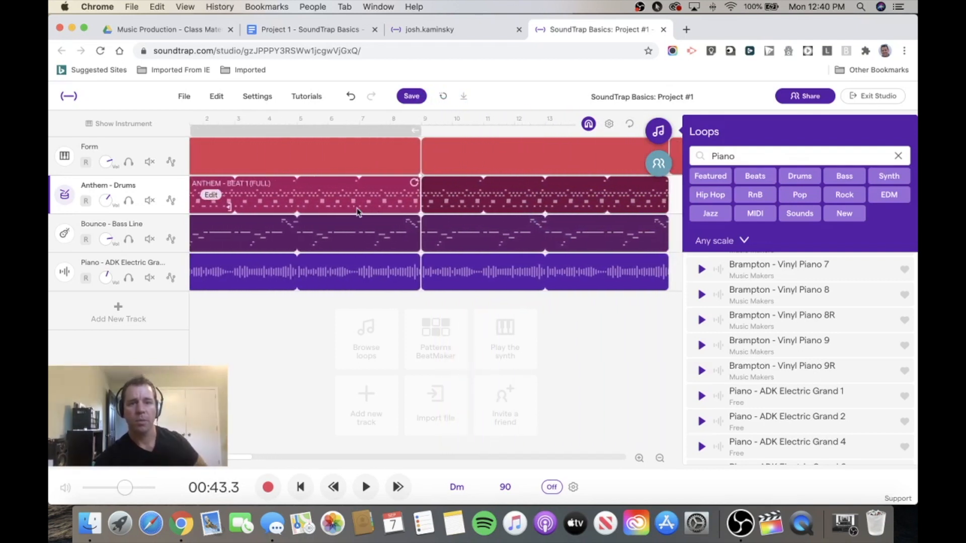
pyautogui.click(328, 190)
pyautogui.click(302, 187)
pyautogui.click(296, 196)
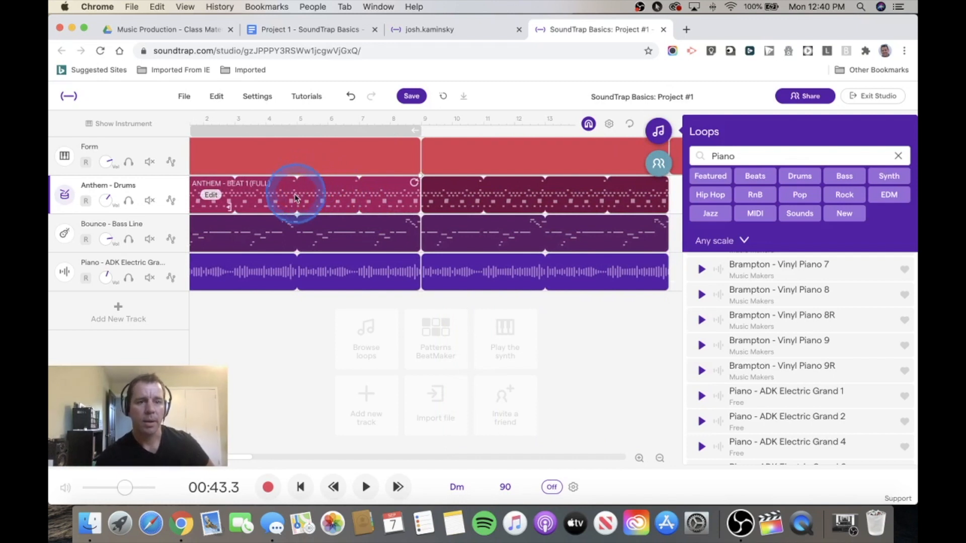
pyautogui.click(285, 279)
pyautogui.click(443, 197)
pyautogui.click(482, 203)
pyautogui.click(491, 269)
# Step: Align the playhead with measure 25 and paste the drum, bass and piano copies across measures 25 to 32
pyautogui.hscroll(10, 487, 270)
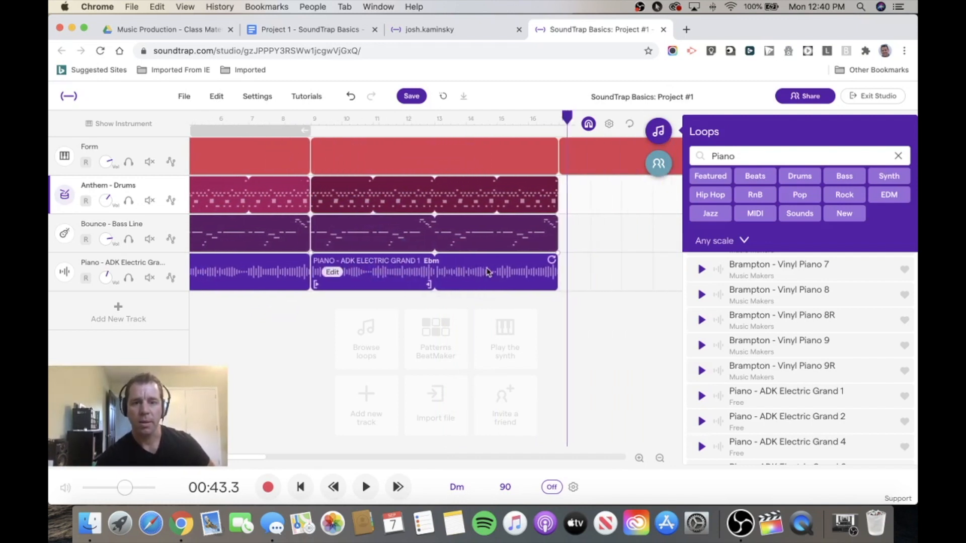
pyautogui.hscroll(5, 487, 272)
pyautogui.click(487, 267)
pyautogui.click(432, 197)
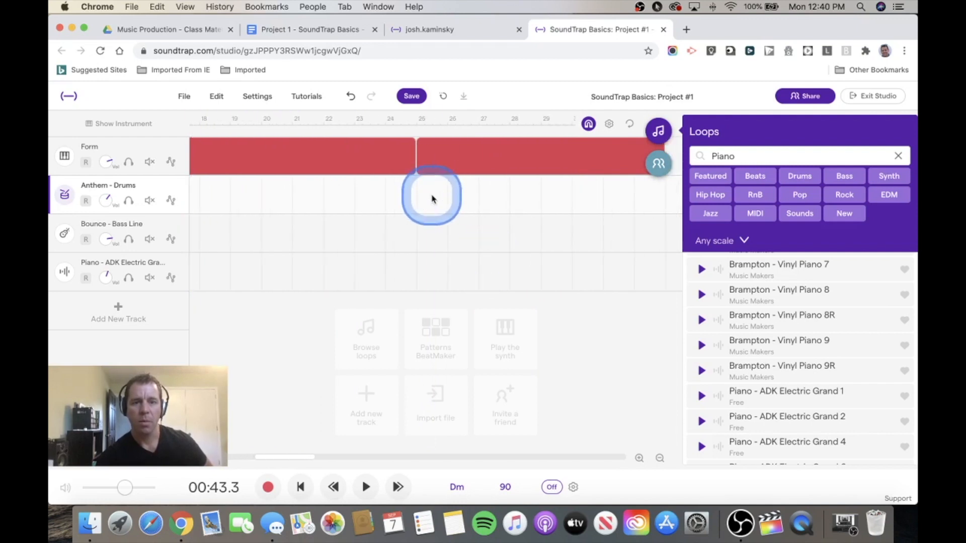
pyautogui.moveTo(432, 117); pyautogui.dragTo(417, 119)
pyautogui.press('super+v')
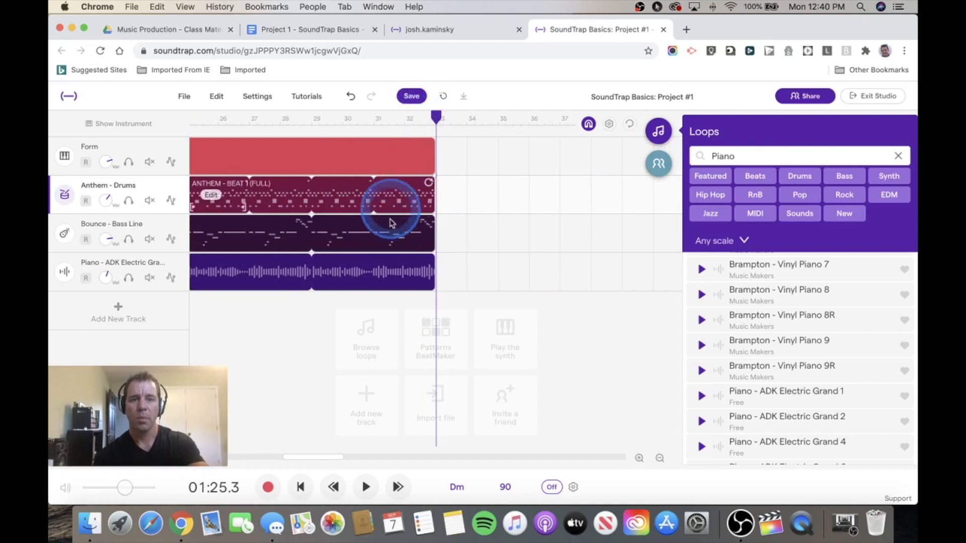
# Step: Hide the loop library and review the four Form regions of the 32-measure A, A, B, A layout
pyautogui.hscroll(-5, 392, 222)
pyautogui.hscroll(-3, 391, 227)
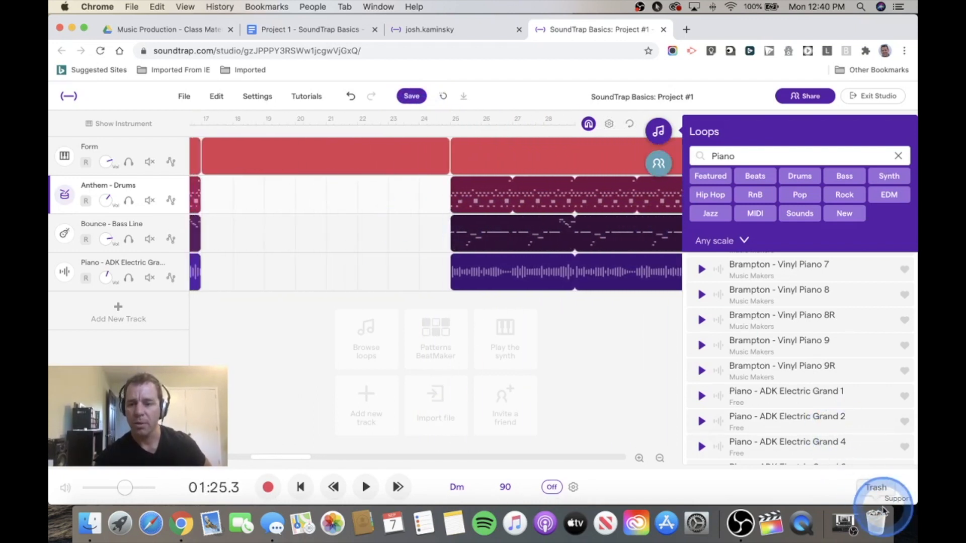
pyautogui.click(658, 130)
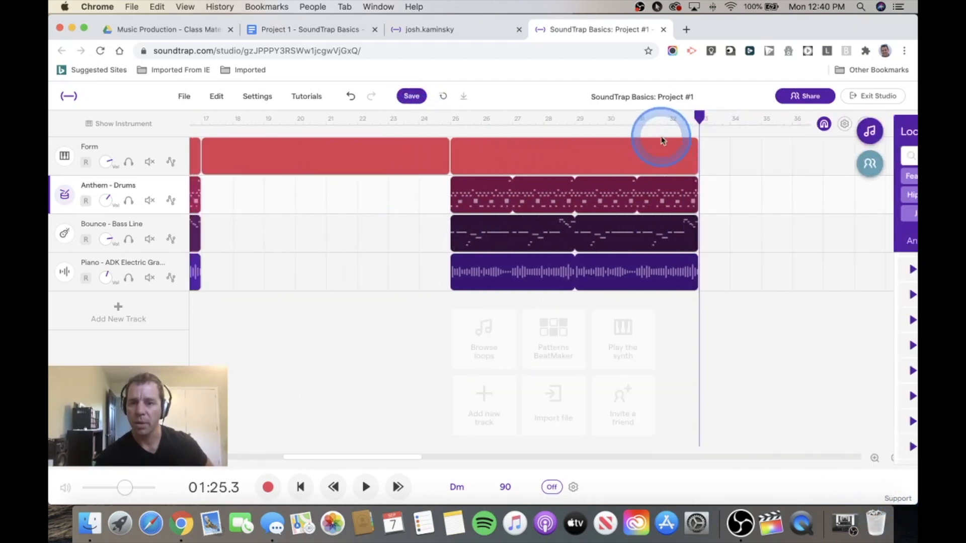
pyautogui.click(893, 459)
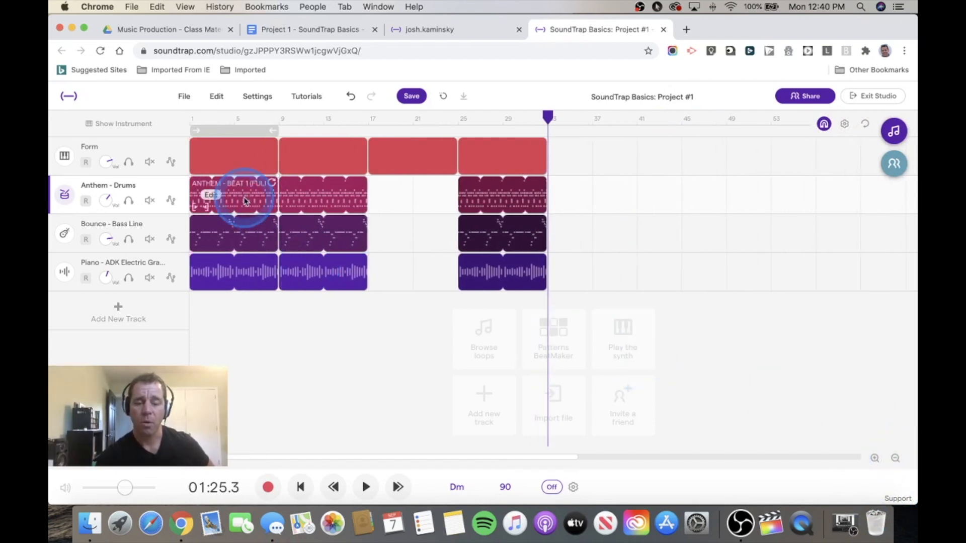
pyautogui.click(246, 151)
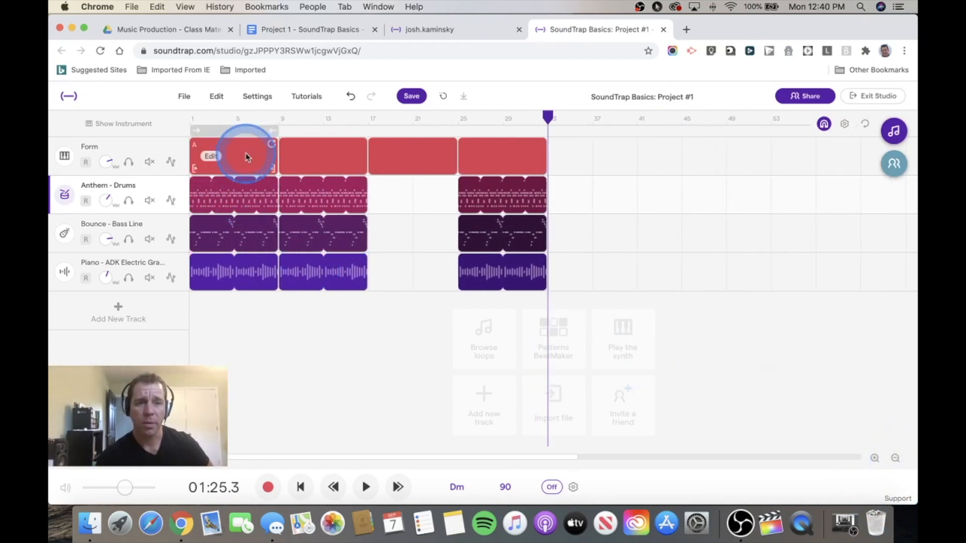
pyautogui.click(318, 155)
pyautogui.click(417, 162)
pyautogui.click(494, 155)
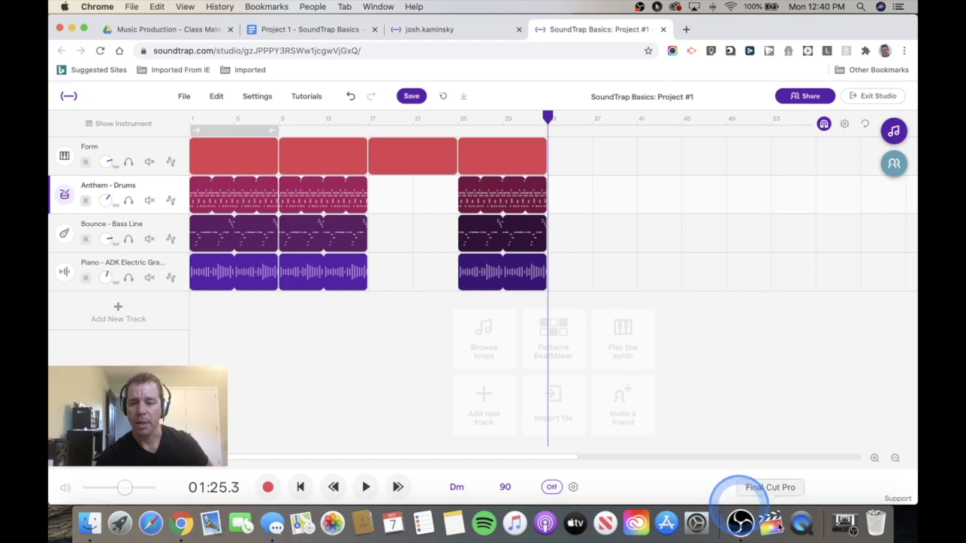
# Step: Place the playhead at measure 9 and play the second A section
pyautogui.click(895, 458)
pyautogui.click(875, 458)
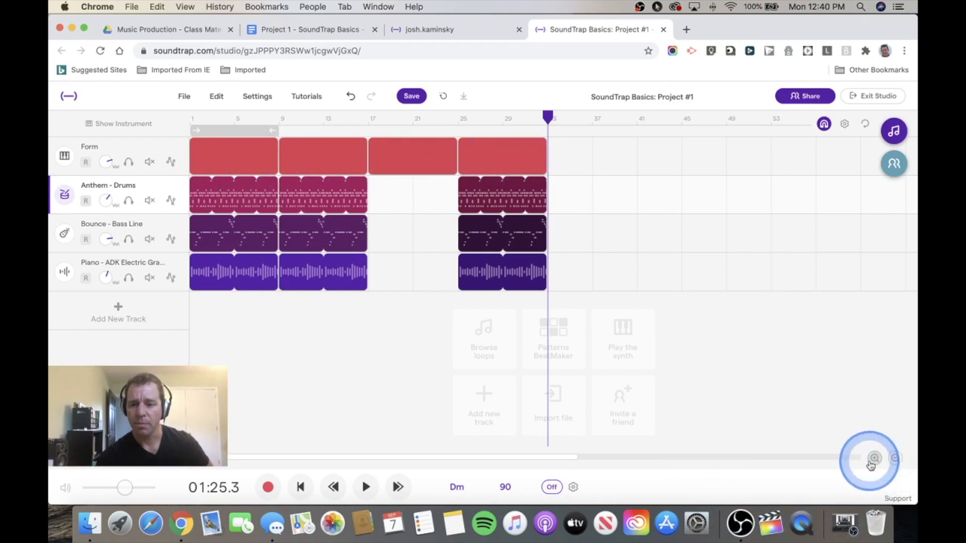
pyautogui.click(722, 419)
pyautogui.hscroll(-1, 723, 420)
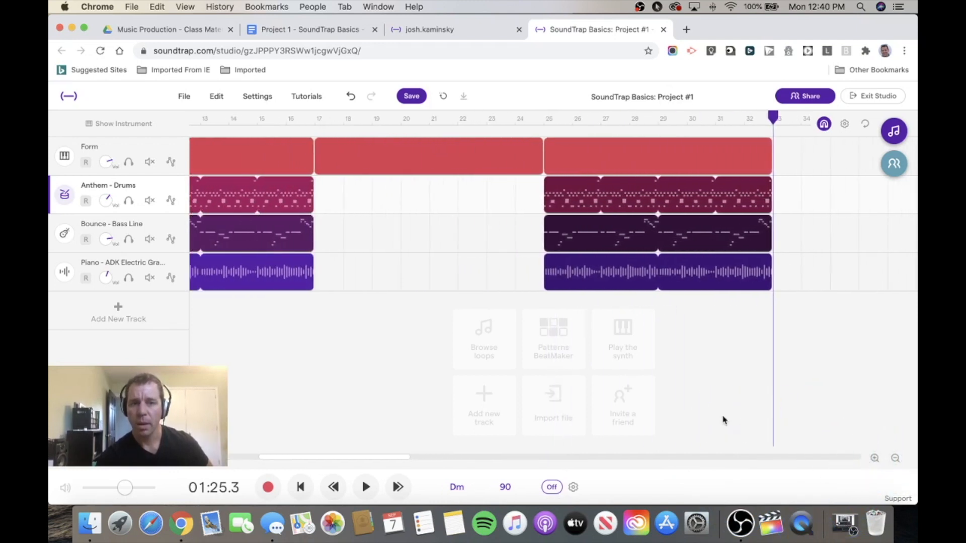
pyautogui.click(319, 129)
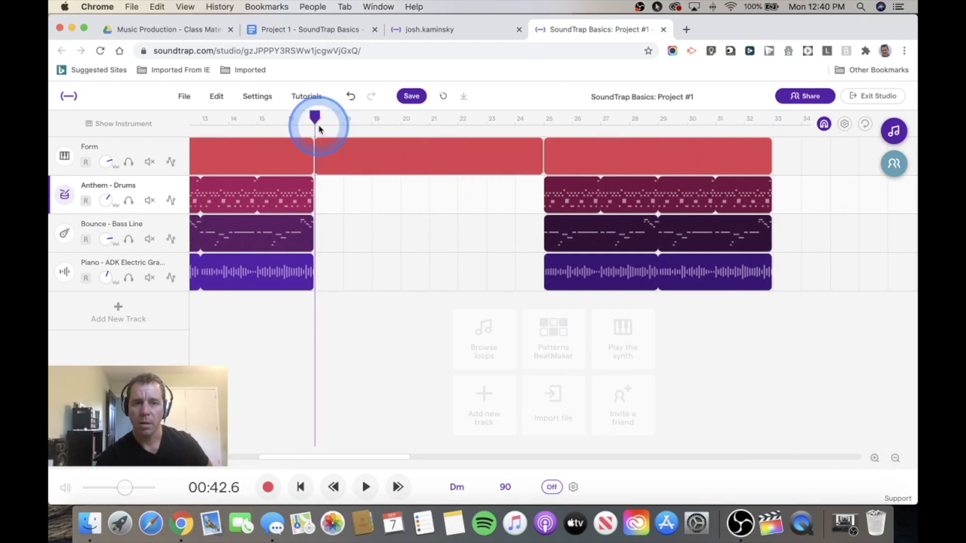
pyautogui.hscroll(-2, 234, 124)
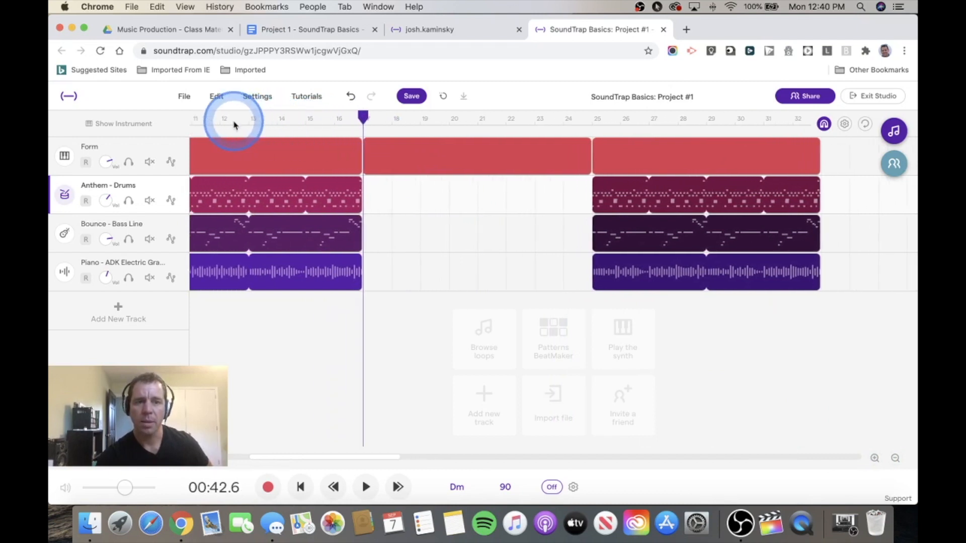
pyautogui.hscroll(-1, 234, 124)
pyautogui.click(230, 123)
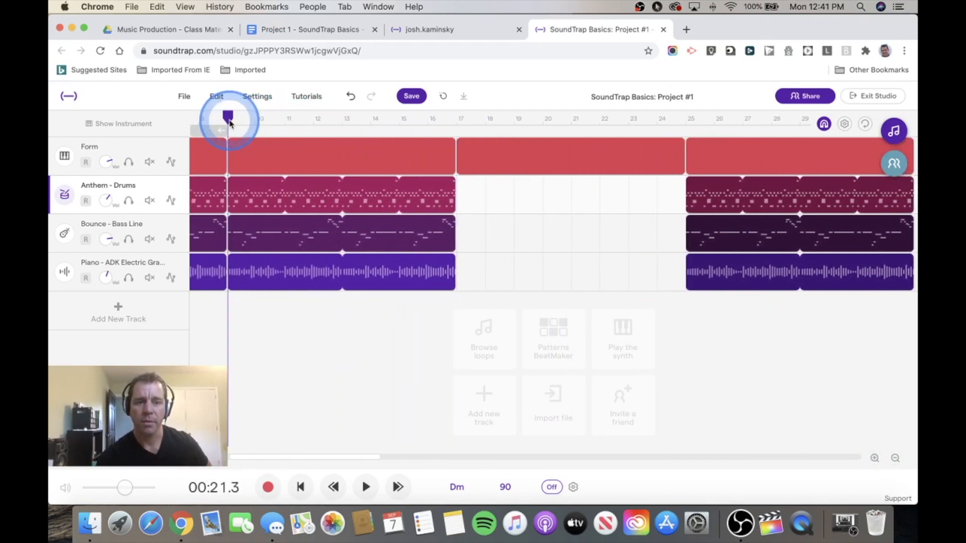
pyautogui.press('space')
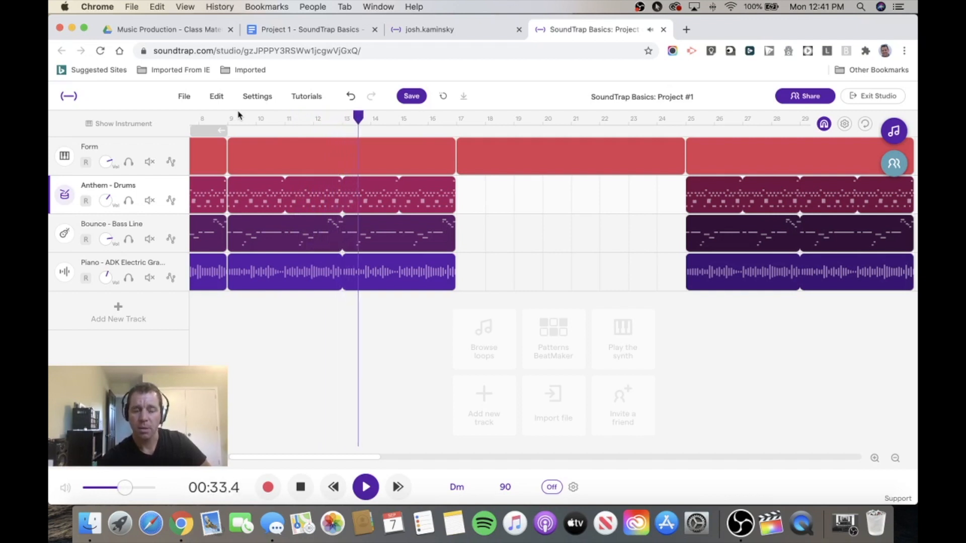
pyautogui.press('space')
# Step: Align the playhead with measure 17, reopen the loop library and replace the Piano search with the Drums category
pyautogui.moveTo(379, 117); pyautogui.dragTo(455, 121)
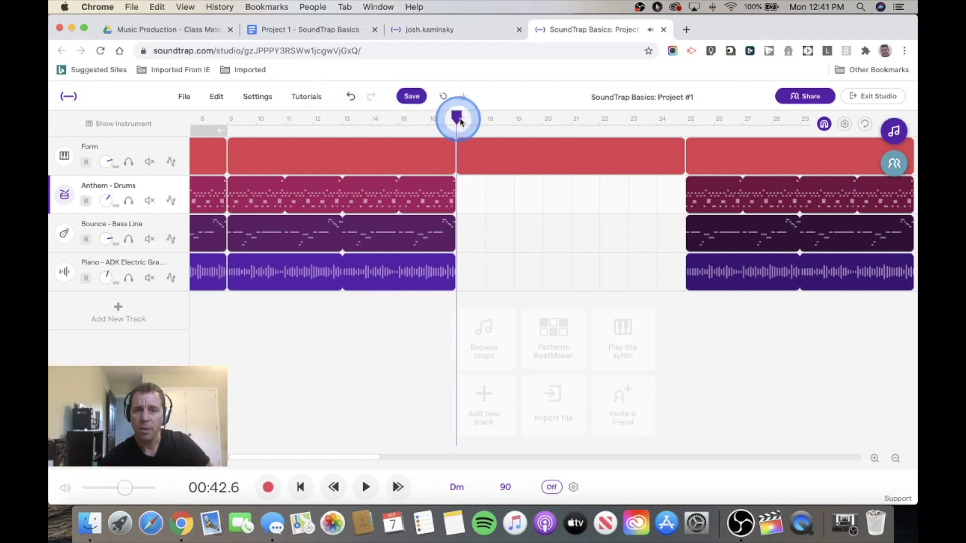
pyautogui.click(895, 132)
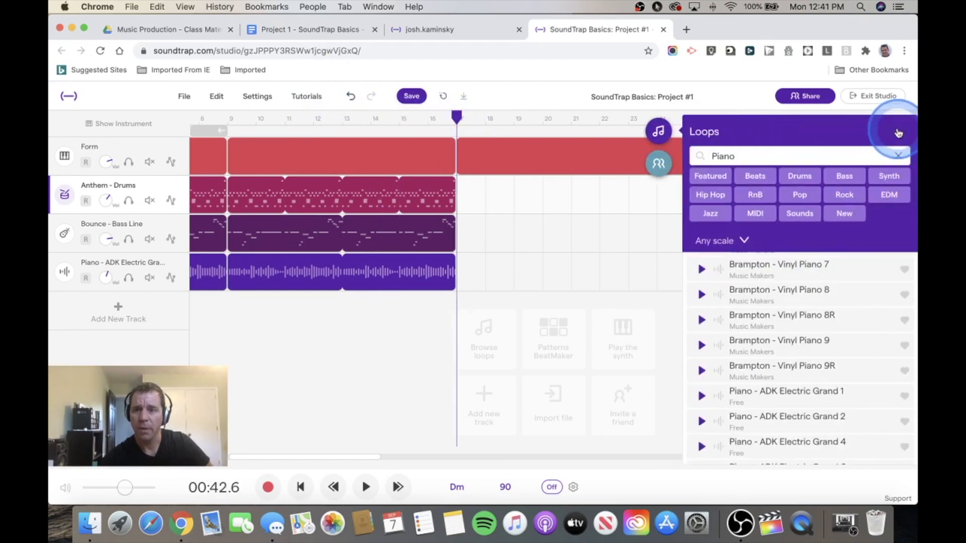
pyautogui.click(901, 157)
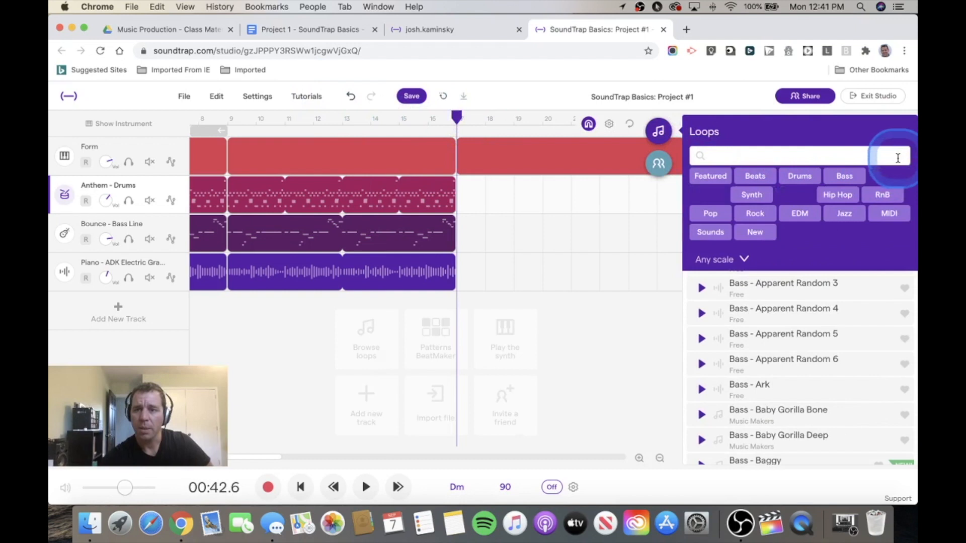
pyautogui.click(804, 178)
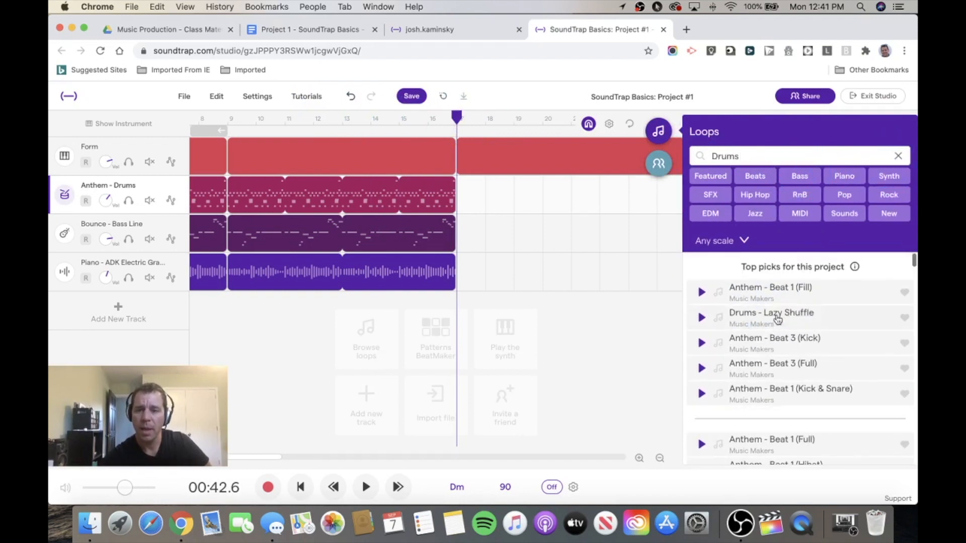
# Step: Audition Anthem drum loops and place Anthem - Beat 2 (Kick & Snare) on the drum track across measures 17 to 24
pyautogui.scroll(-5, 778, 320)
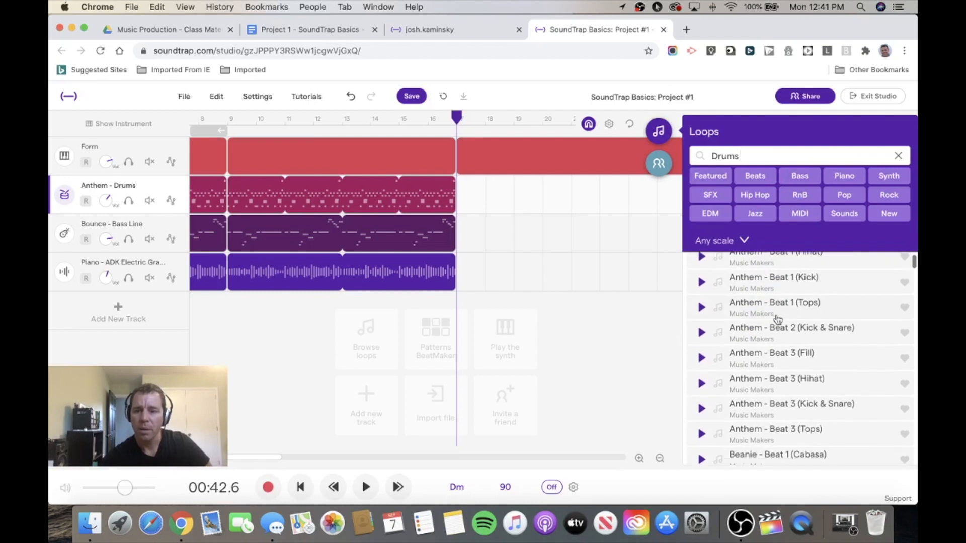
pyautogui.click(780, 383)
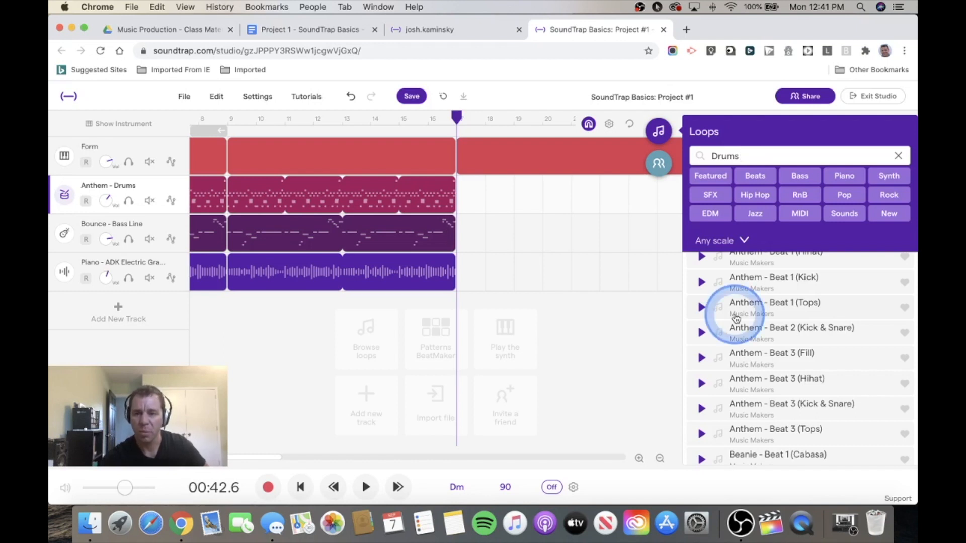
pyautogui.click(771, 411)
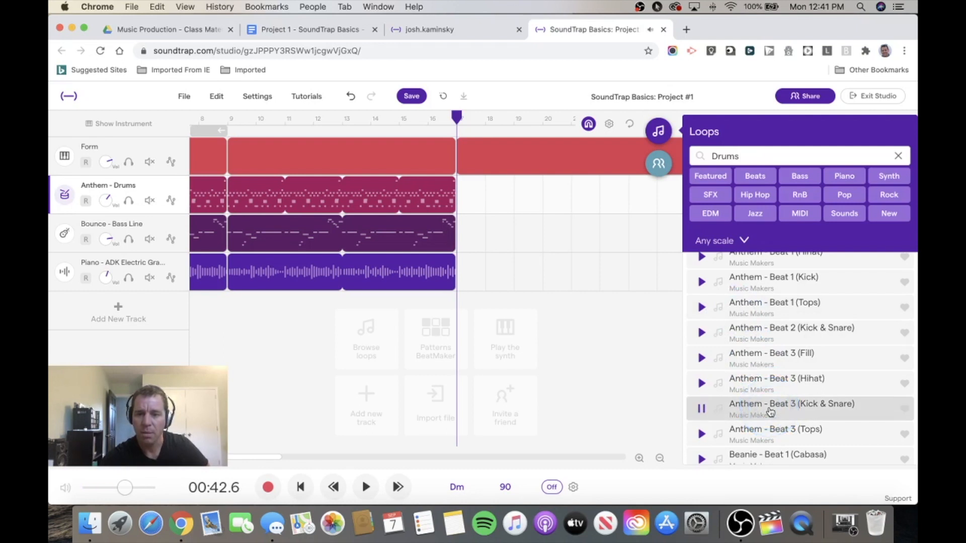
pyautogui.scroll(-2, 770, 412)
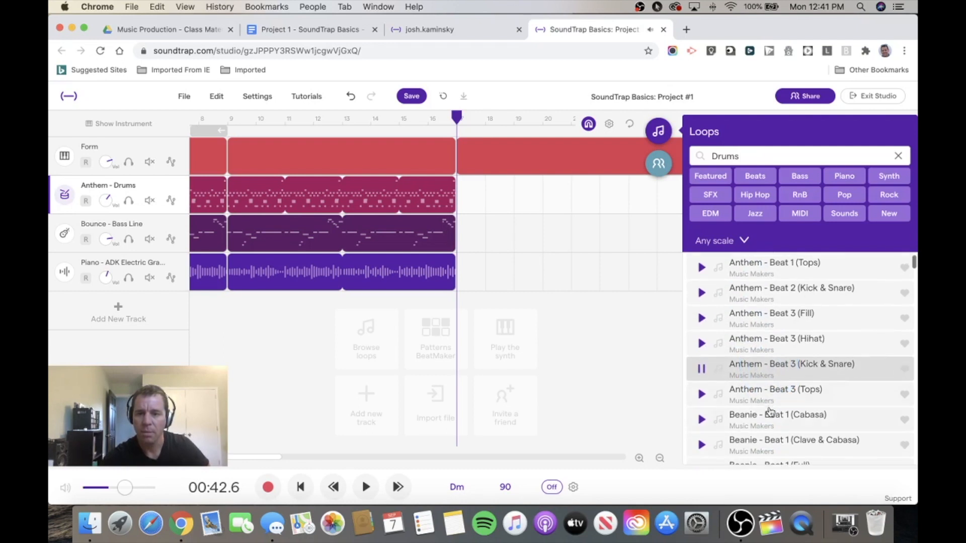
pyautogui.scroll(4, 770, 411)
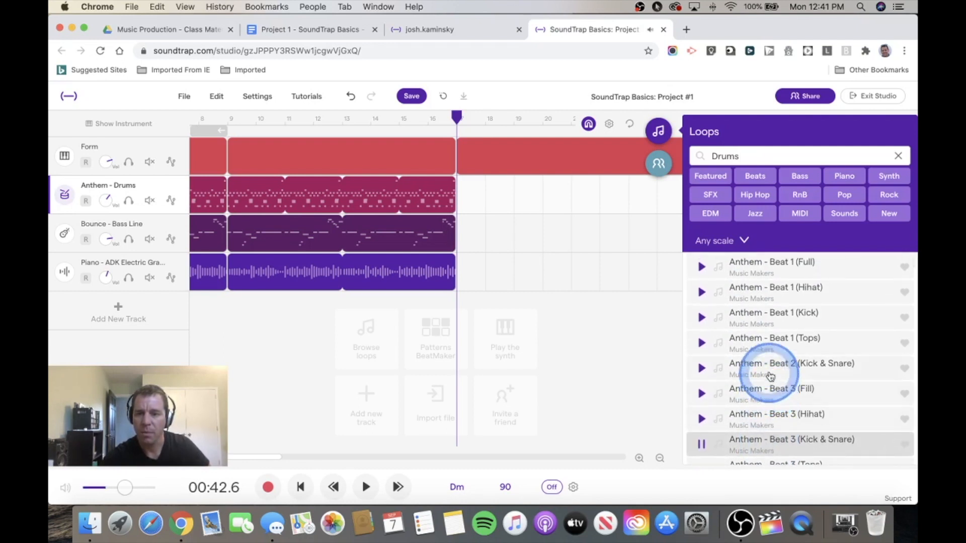
pyautogui.click(770, 374)
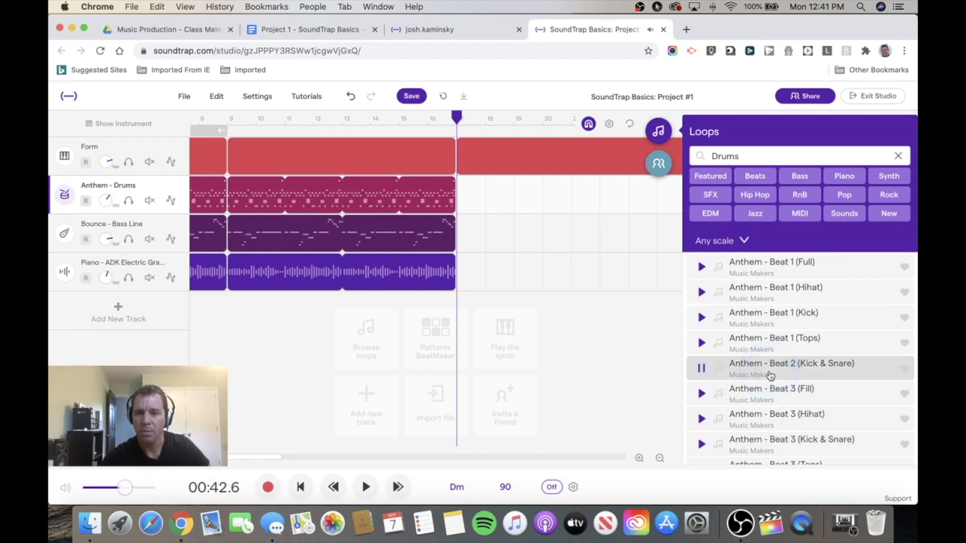
pyautogui.moveTo(770, 375); pyautogui.dragTo(468, 205)
pyautogui.hscroll(3, 468, 205)
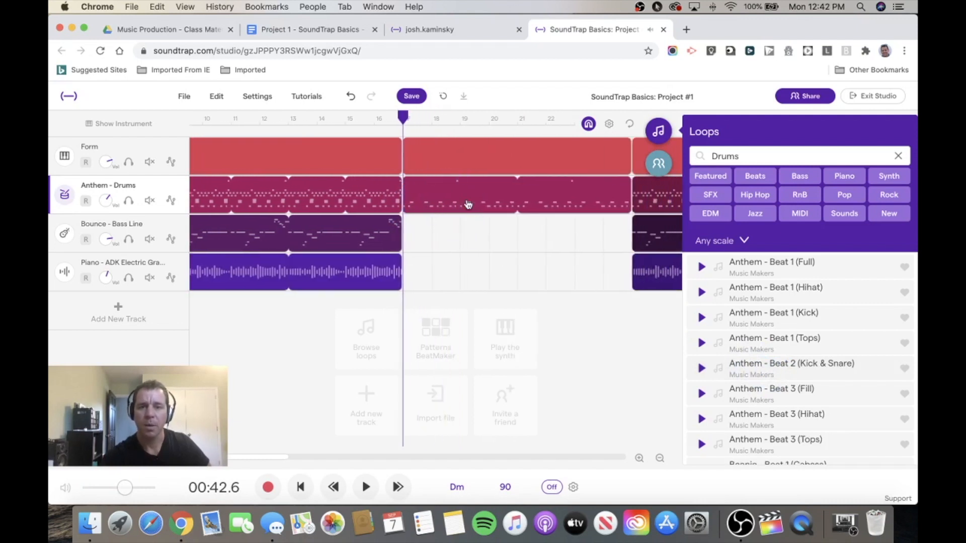
# Step: Move the playhead back before measure 17 and play the transition from the second A section into the B section drums
pyautogui.moveTo(392, 118); pyautogui.dragTo(336, 128)
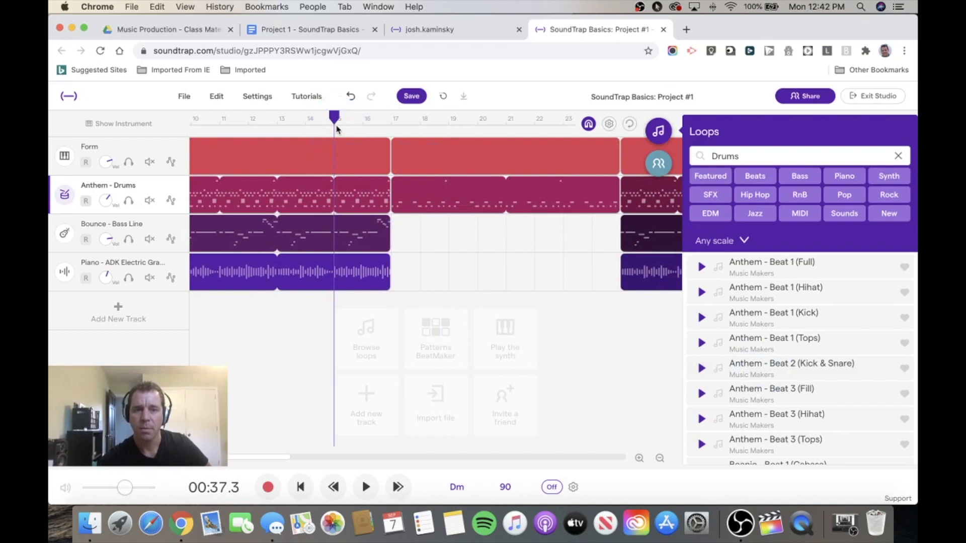
pyautogui.click(337, 128)
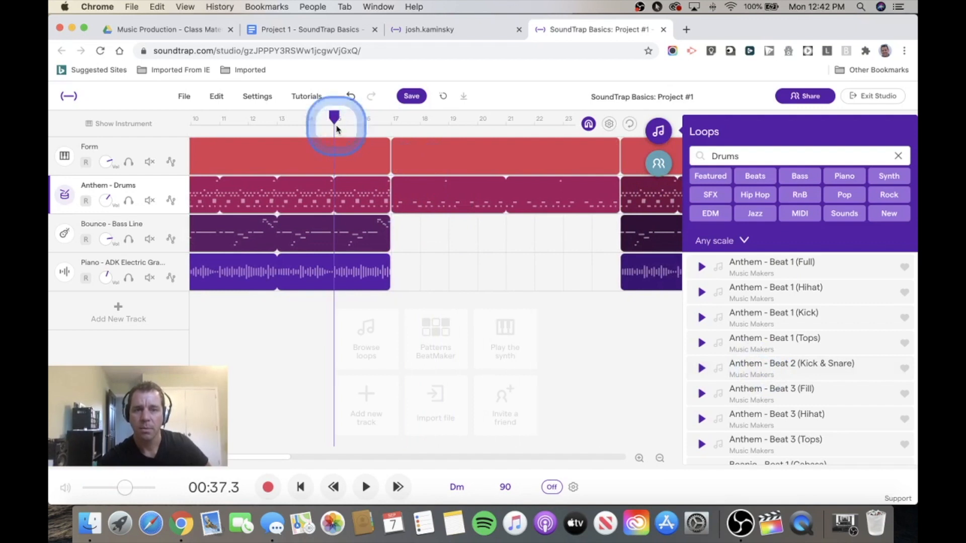
pyautogui.click(311, 371)
pyautogui.press('space')
pyautogui.click(362, 150)
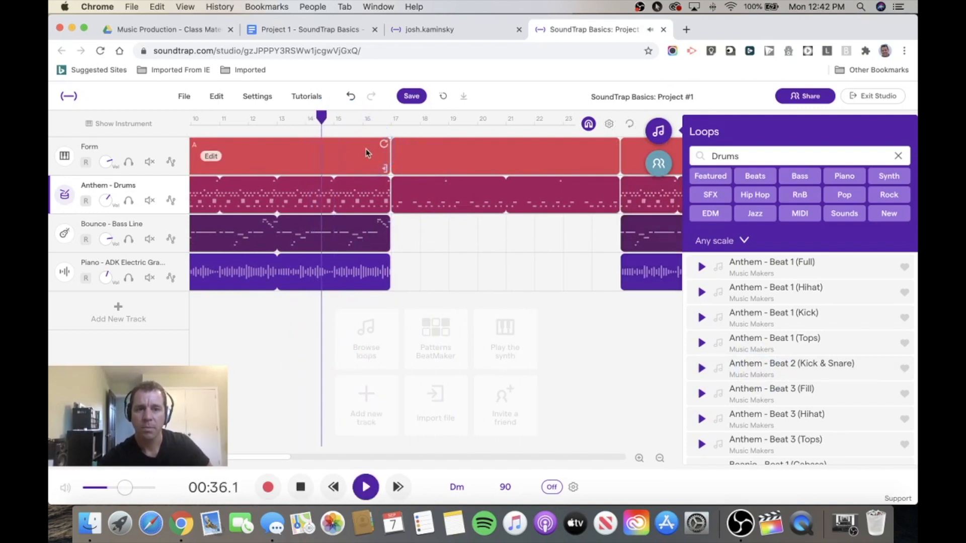
pyautogui.click(419, 298)
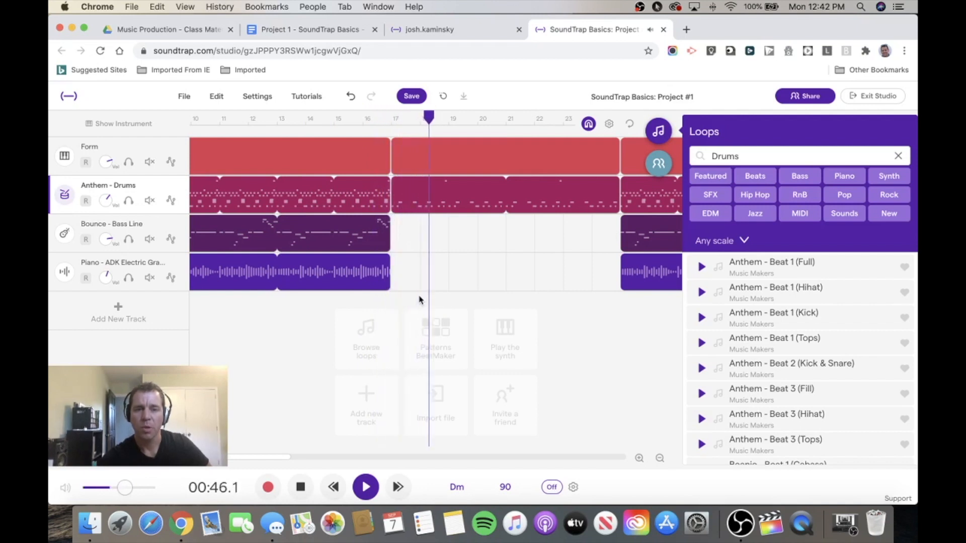
pyautogui.press('space')
# Step: Realign the playhead with measure 17 and select the Bounce - Bass Line track
pyautogui.click(434, 122)
pyautogui.moveTo(434, 122); pyautogui.dragTo(393, 117)
pyautogui.click(230, 258)
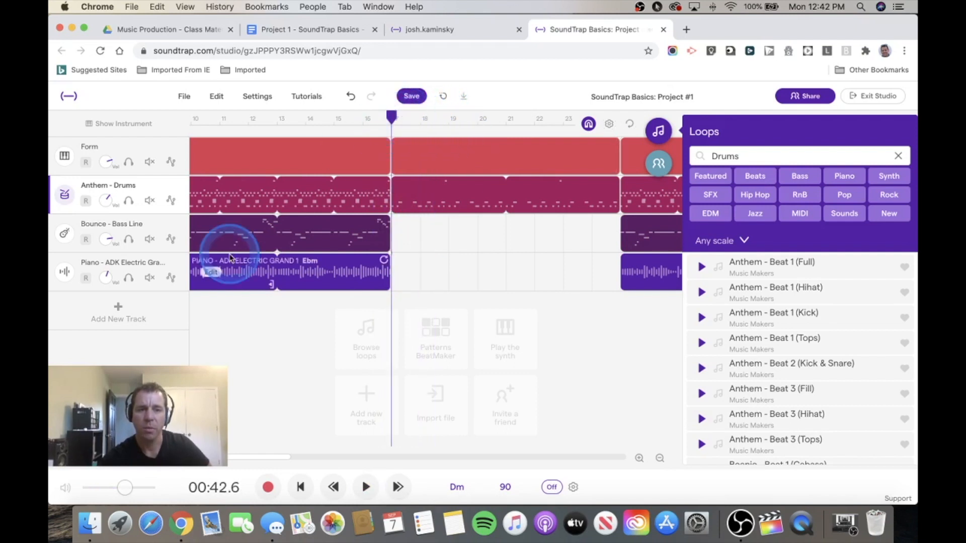
pyautogui.click(146, 228)
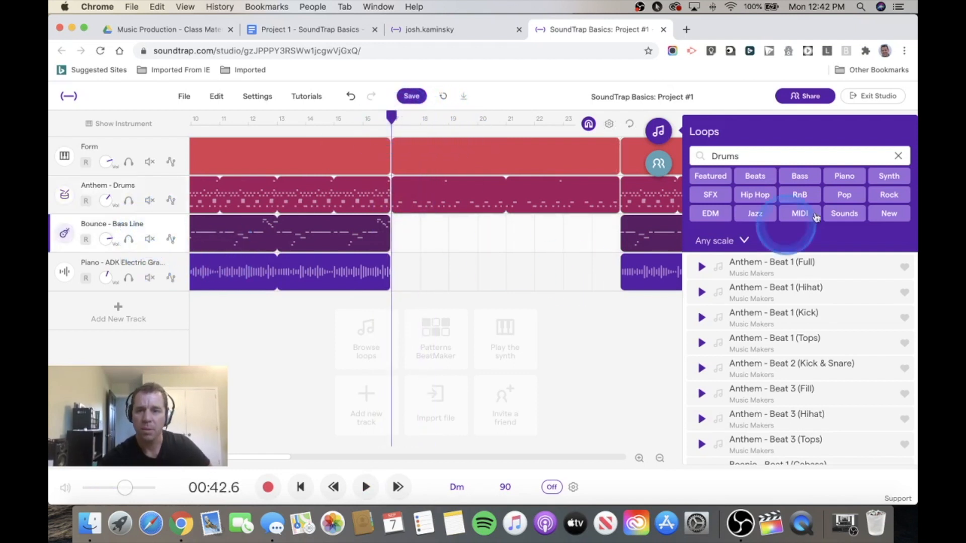
# Step: Switch the loop library to the Bass category, audition Bass - Bounce 5 and place it on the bass track across measures 17 to 24
pyautogui.click(899, 156)
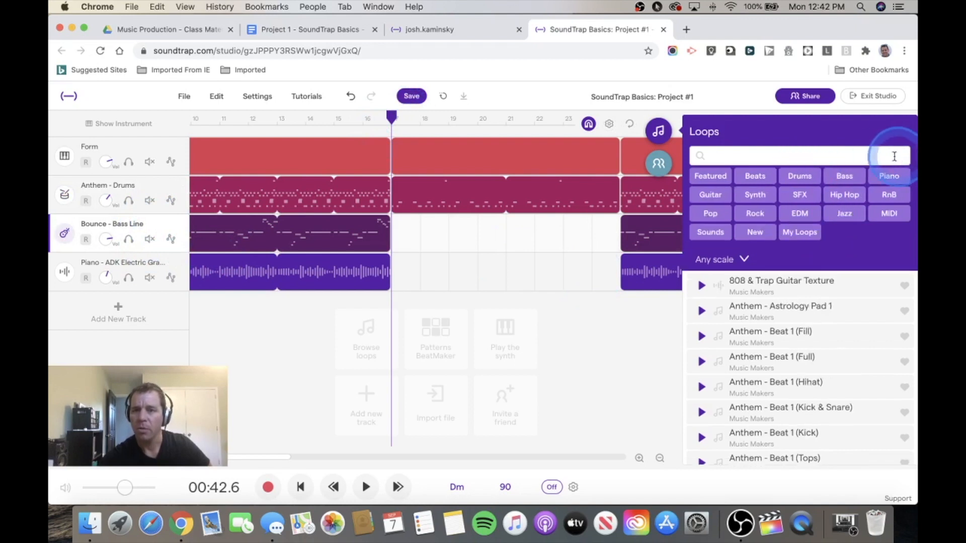
pyautogui.click(841, 176)
pyautogui.click(779, 431)
pyautogui.scroll(-15, 780, 432)
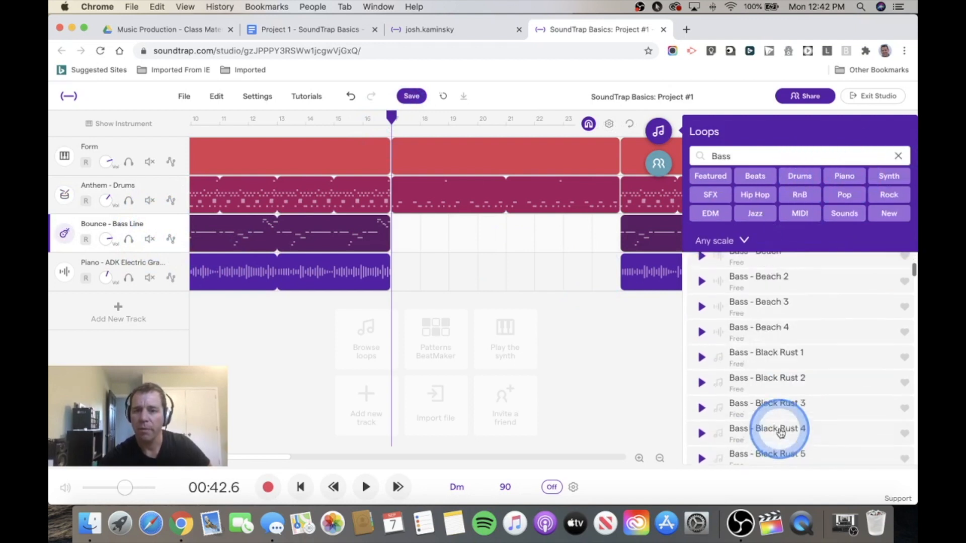
pyautogui.scroll(-12, 780, 434)
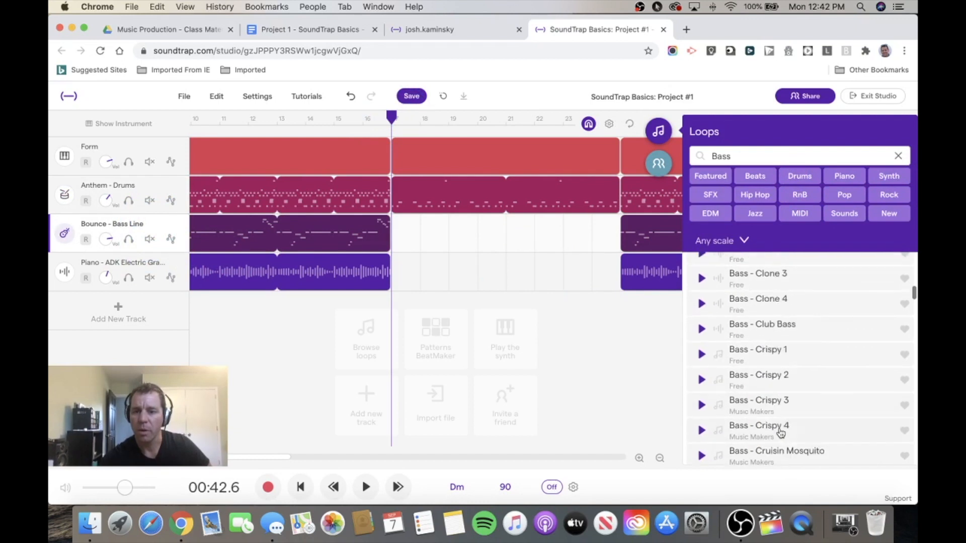
pyautogui.scroll(-12, 780, 433)
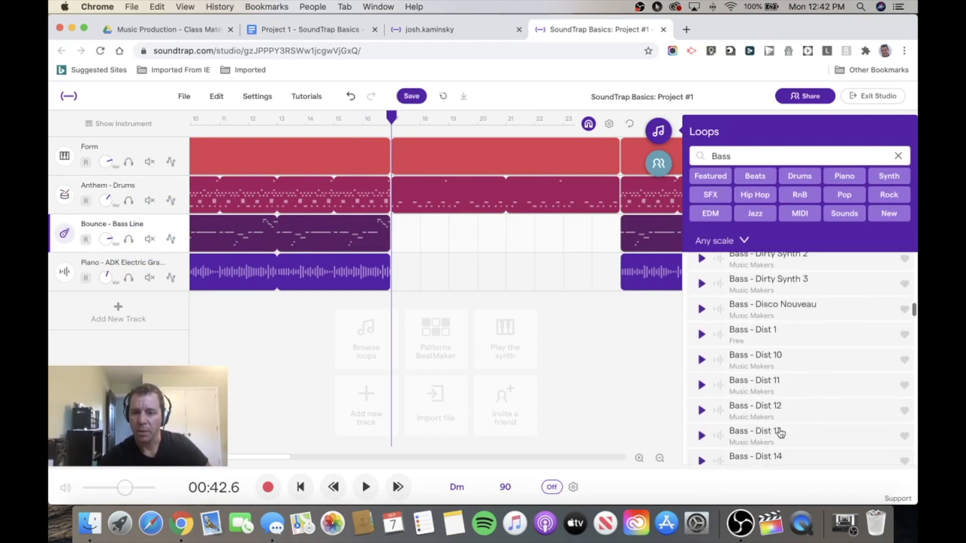
pyautogui.scroll(-4, 780, 432)
pyautogui.scroll(20, 780, 432)
pyautogui.scroll(15, 780, 433)
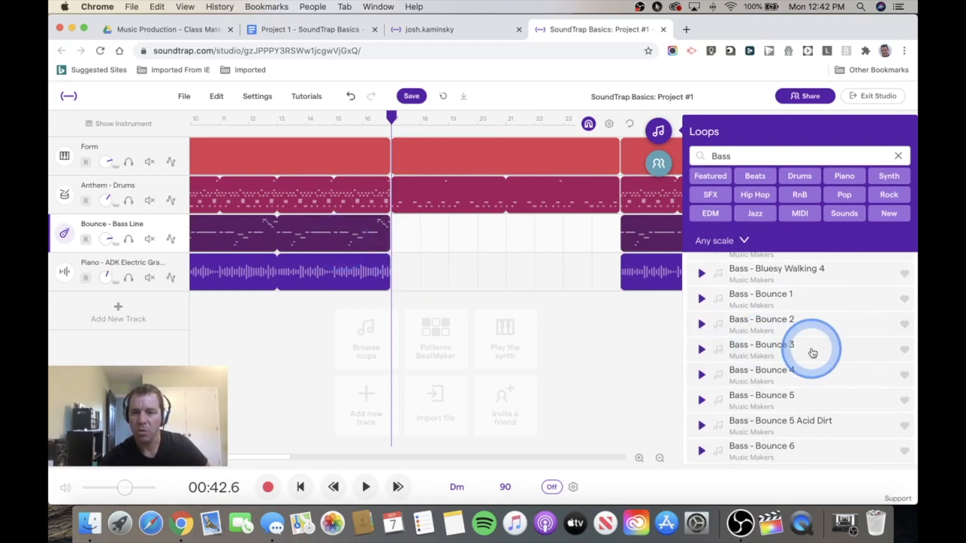
pyautogui.click(795, 403)
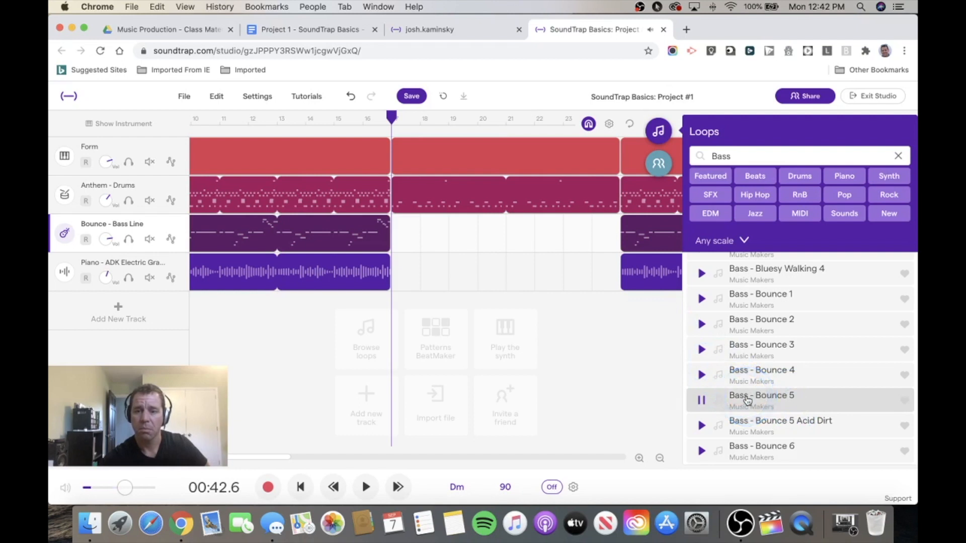
pyautogui.moveTo(748, 401); pyautogui.dragTo(399, 242)
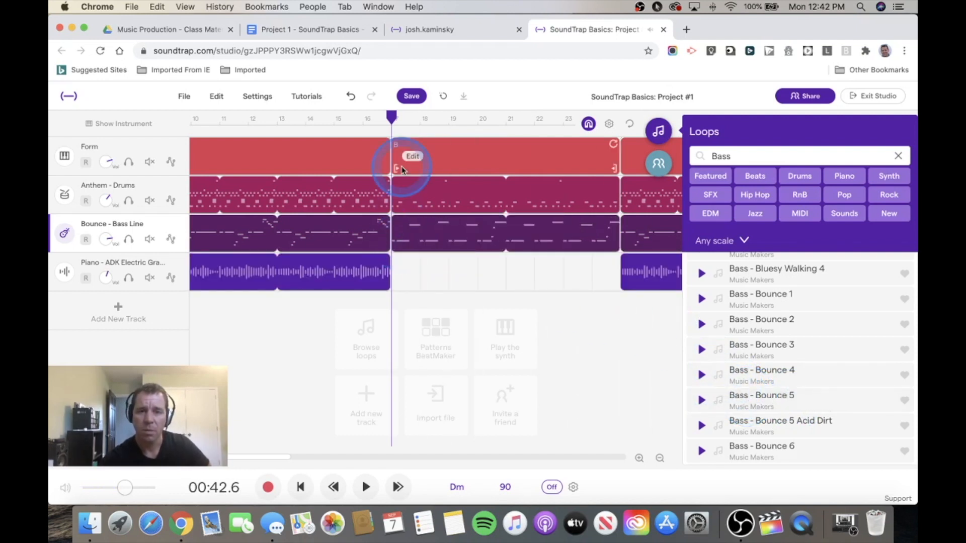
# Step: Play the song from measure 16 to hear the new bass loop enter in the B section
pyautogui.click(364, 119)
pyautogui.click(356, 287)
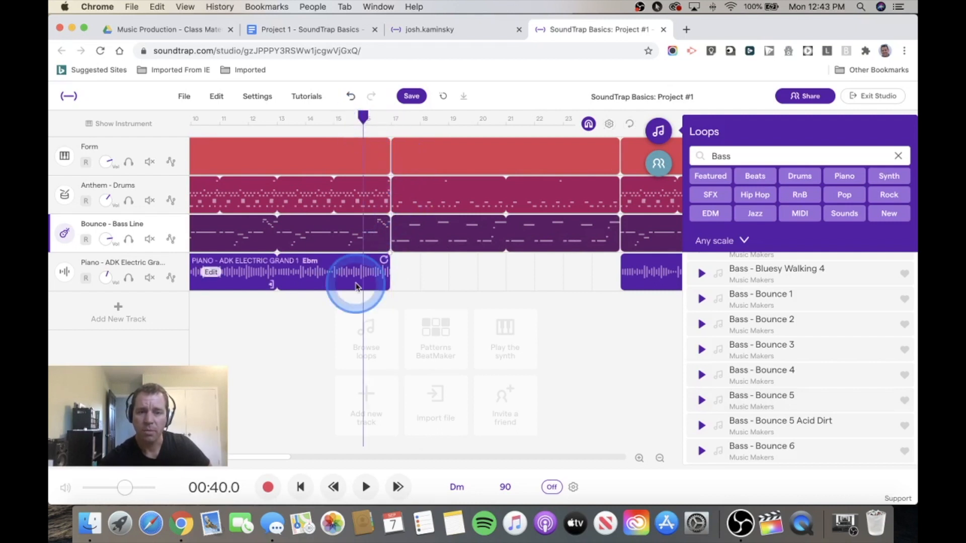
pyautogui.click(337, 332)
pyautogui.press('space')
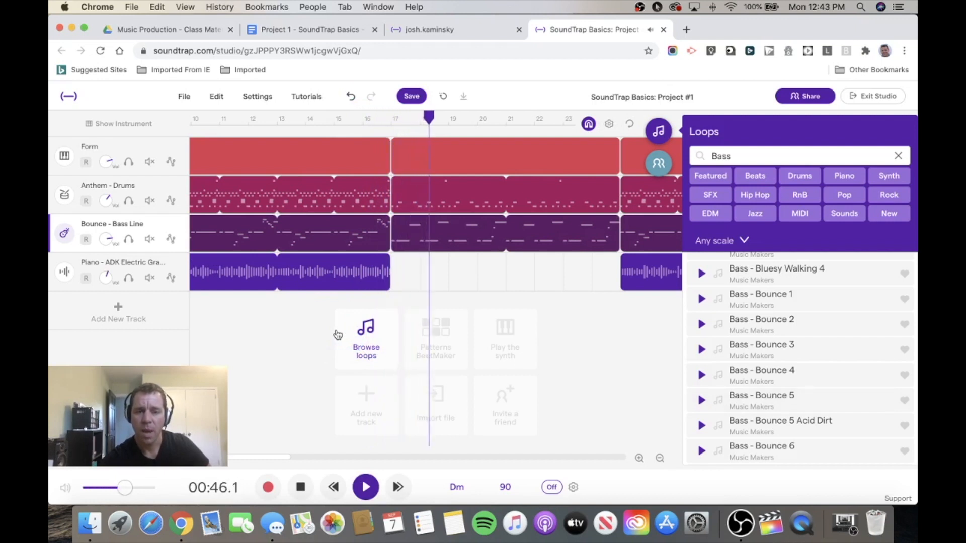
pyautogui.press('space')
# Step: Realign the playhead with measure 17 and search the loop library for "Synth chord"
pyautogui.click(417, 209)
pyautogui.moveTo(437, 117); pyautogui.dragTo(392, 117)
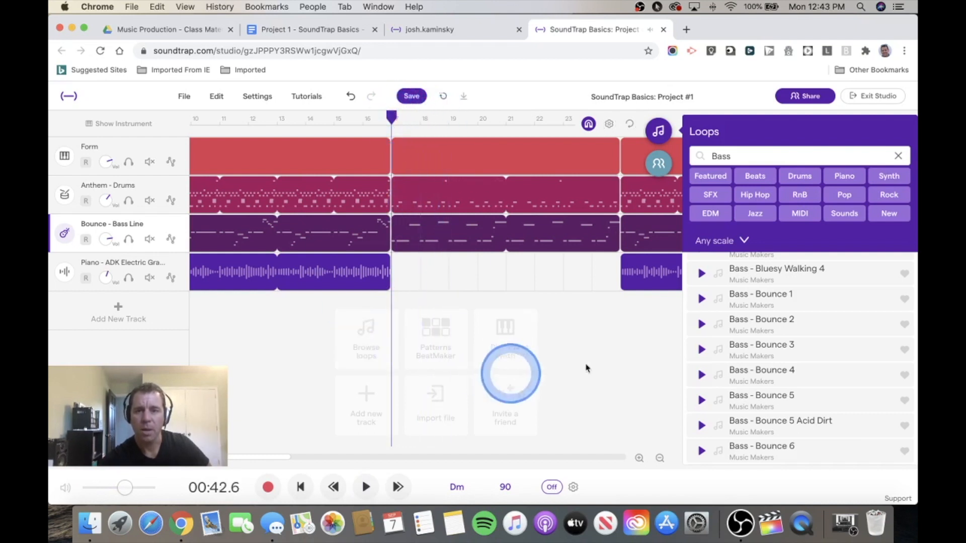
pyautogui.click(898, 156)
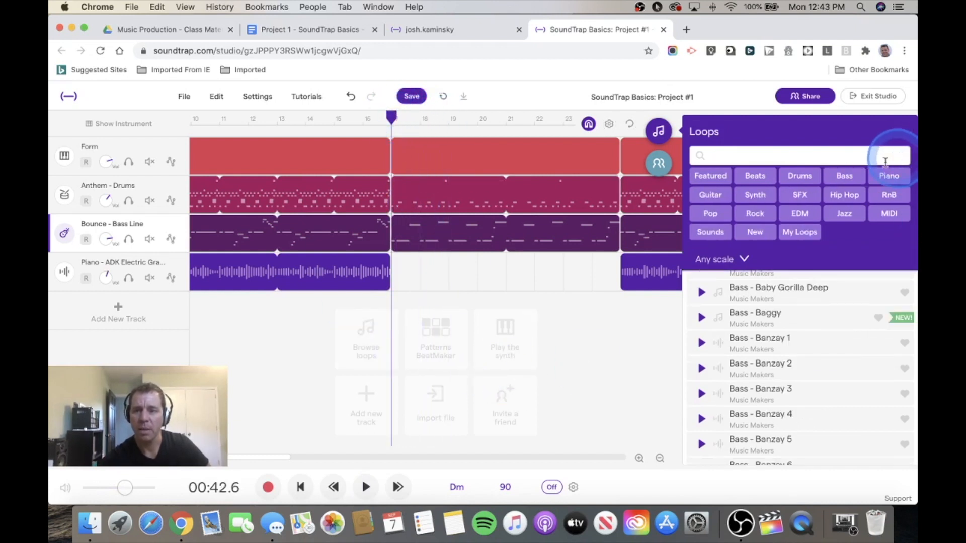
pyautogui.click(764, 198)
pyautogui.scroll(8, 802, 447)
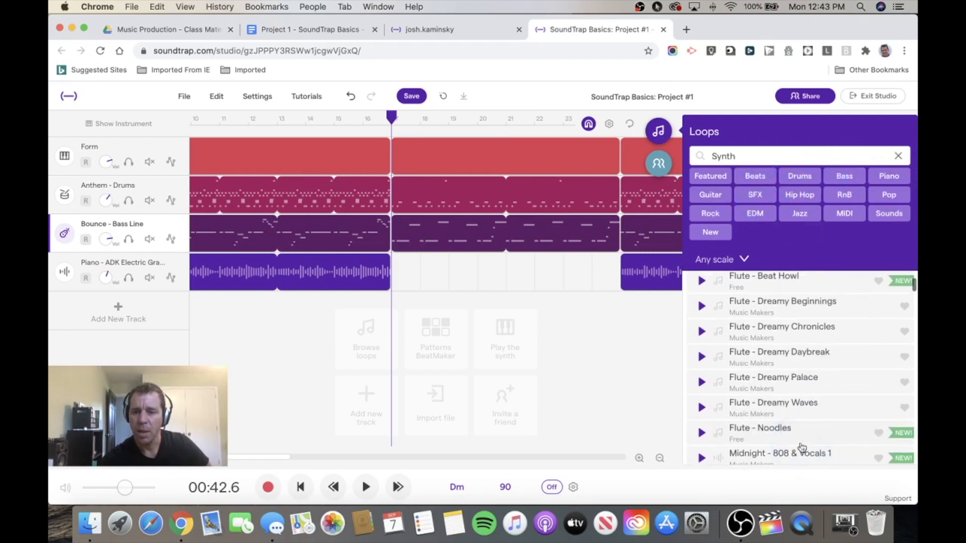
pyautogui.scroll(-20, 802, 447)
pyautogui.scroll(-15, 802, 447)
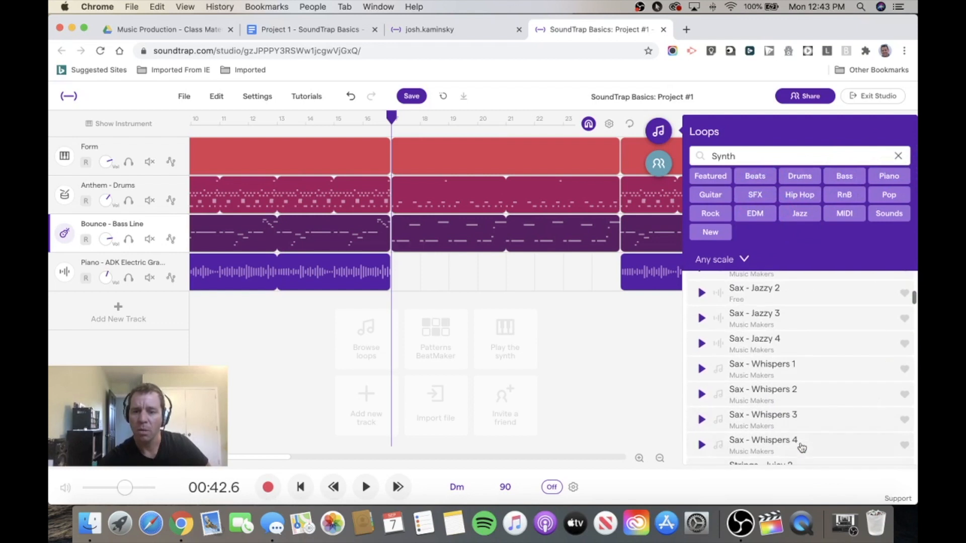
pyautogui.click(778, 154)
pyautogui.write('chord')
pyautogui.click(798, 239)
pyautogui.scroll(3, 787, 302)
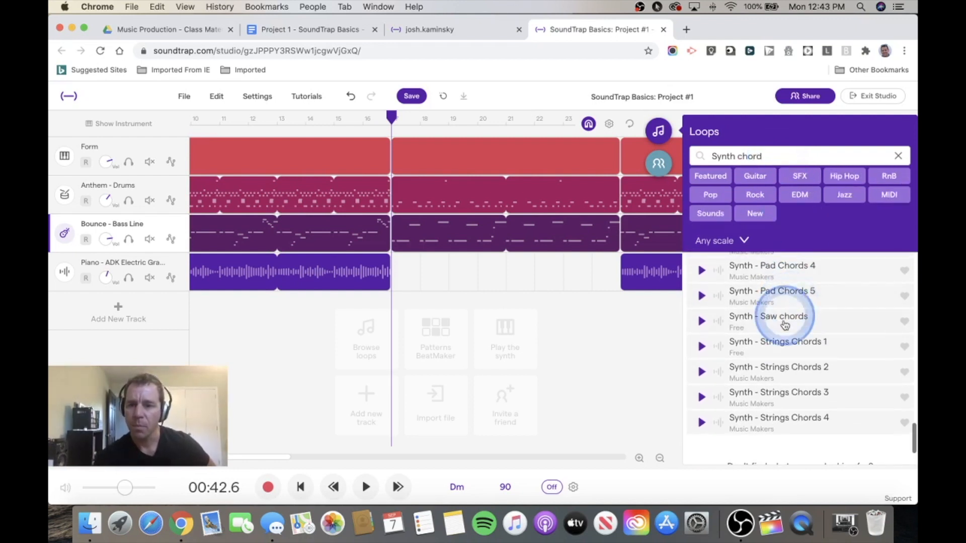
# Step: Audition Synth - Strings Chords 1 and Synth - Pad Chords 1, and place Pad Chords 1 on the piano track across measures 17 to 24
pyautogui.click(776, 349)
pyautogui.scroll(3, 777, 349)
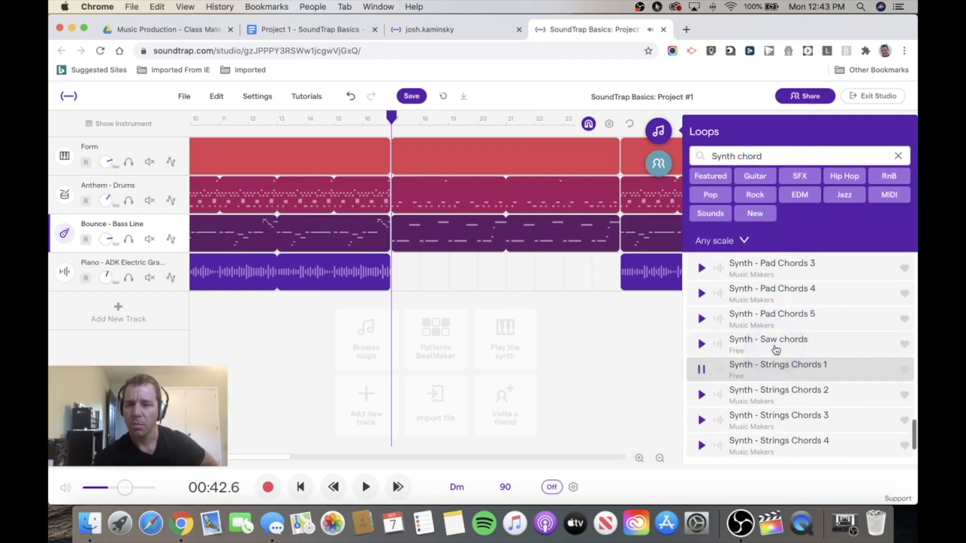
pyautogui.scroll(2, 775, 349)
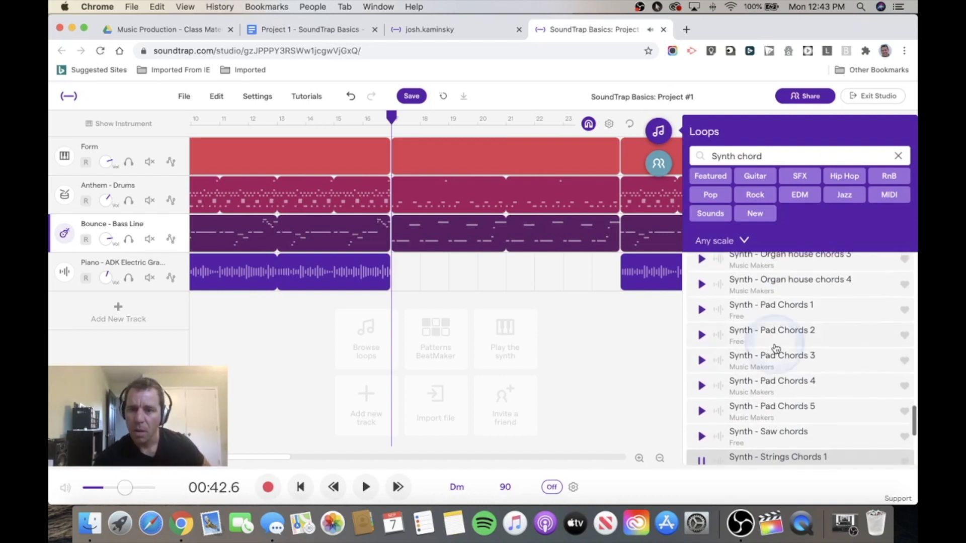
pyautogui.click(777, 316)
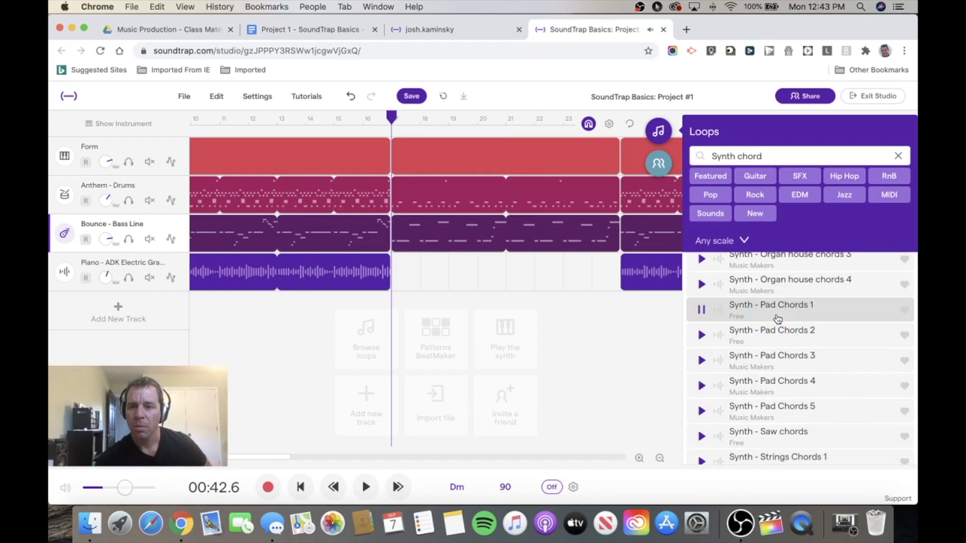
pyautogui.click(785, 316)
pyautogui.moveTo(785, 316); pyautogui.dragTo(402, 273)
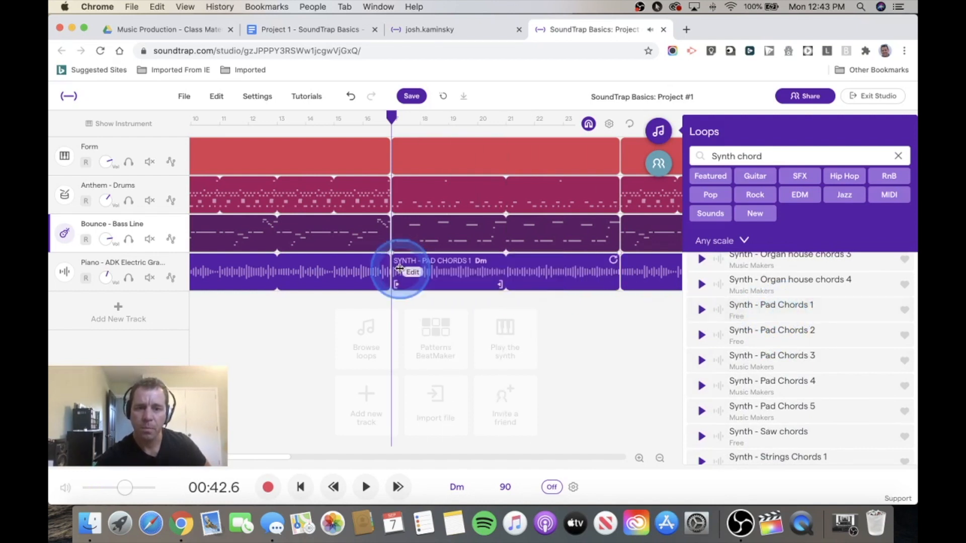
# Step: Play the song from measure 15 to hear the A section lead into the complete B section
pyautogui.click(391, 119)
pyautogui.moveTo(391, 119); pyautogui.dragTo(345, 114)
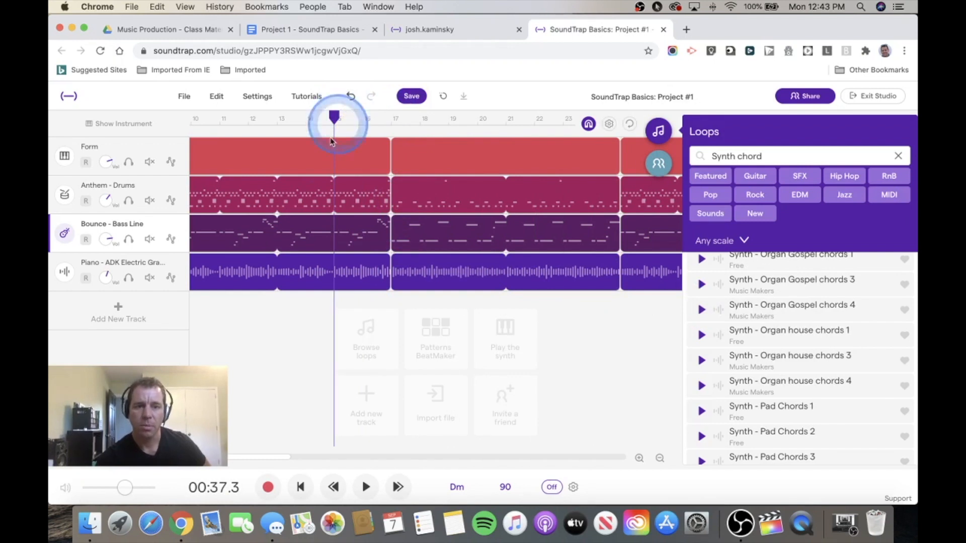
pyautogui.click(297, 327)
pyautogui.press('space')
pyautogui.click(366, 111)
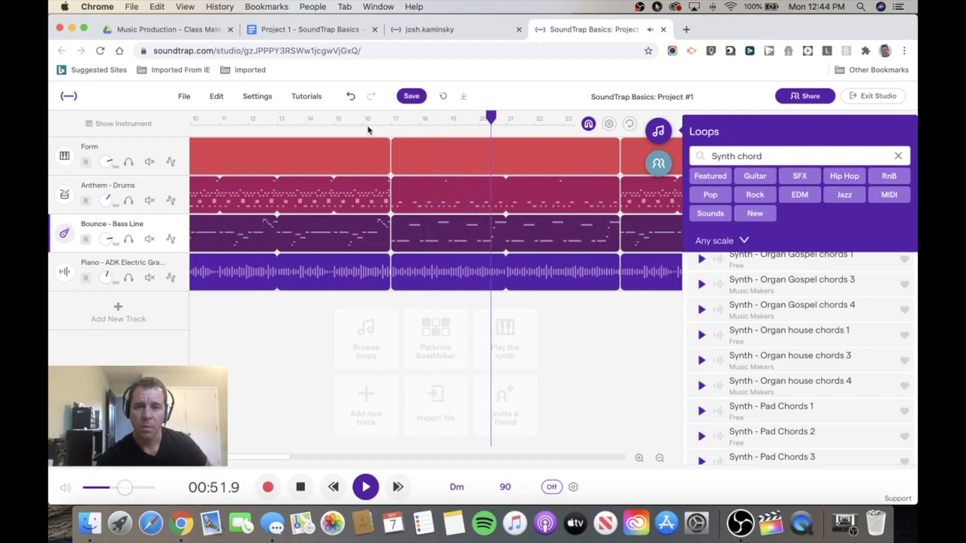
pyautogui.press('space')
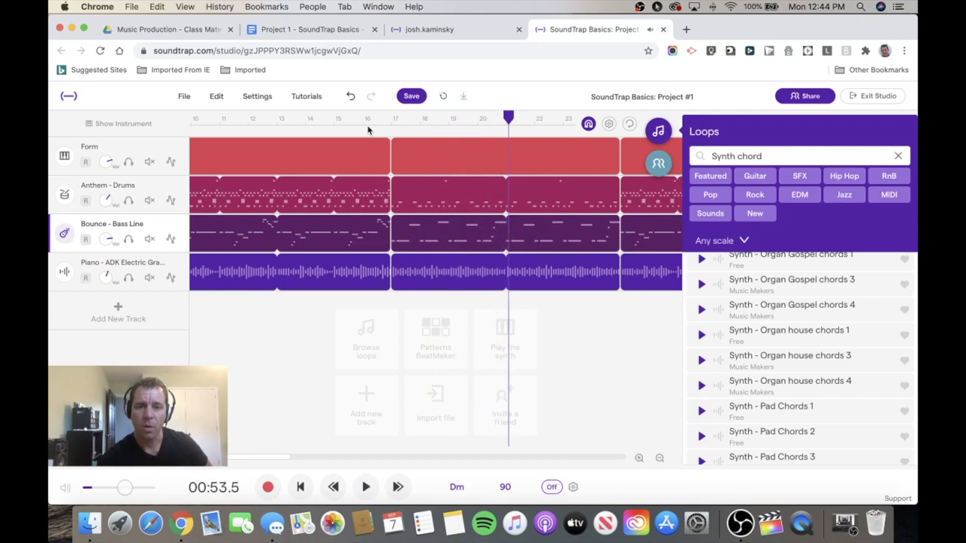
# Step: Place the playhead at measure 25, where the final A section starts, and save the project
pyautogui.hscroll(10, 567, 210)
pyautogui.hscroll(1, 570, 215)
pyautogui.click(414, 119)
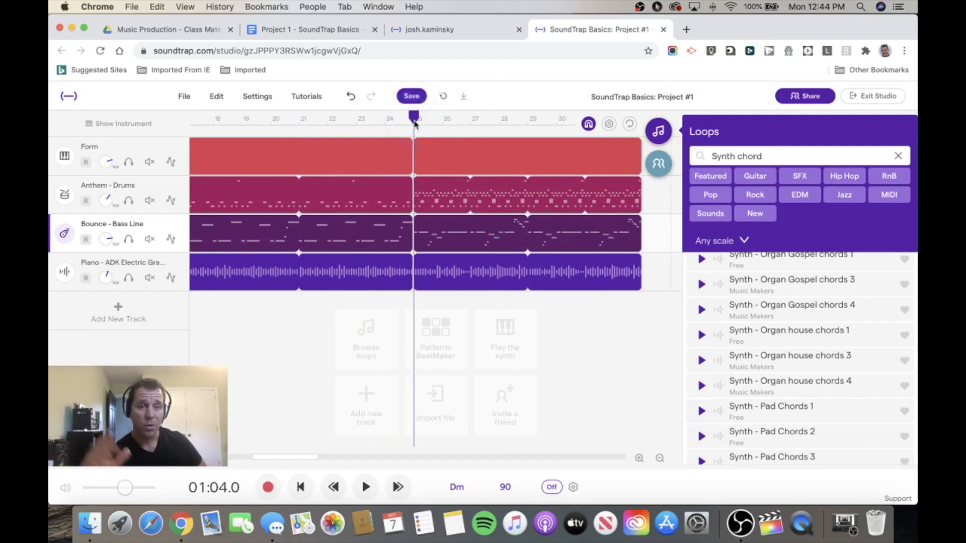
pyautogui.click(412, 97)
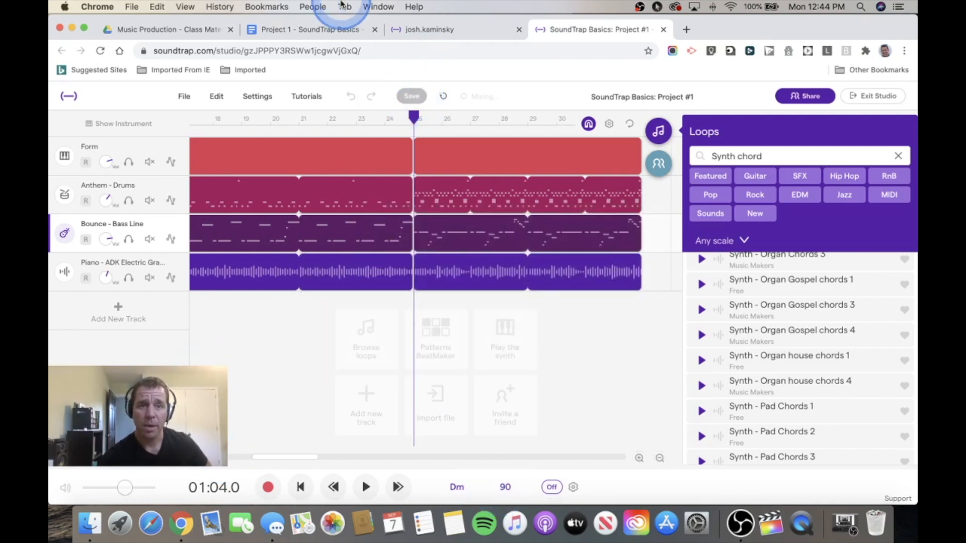
# Step: Review the Project Requirements in the Project 1 - SoundTrap Basics Google Doc and return to the Soundtrap studio
pyautogui.click(307, 29)
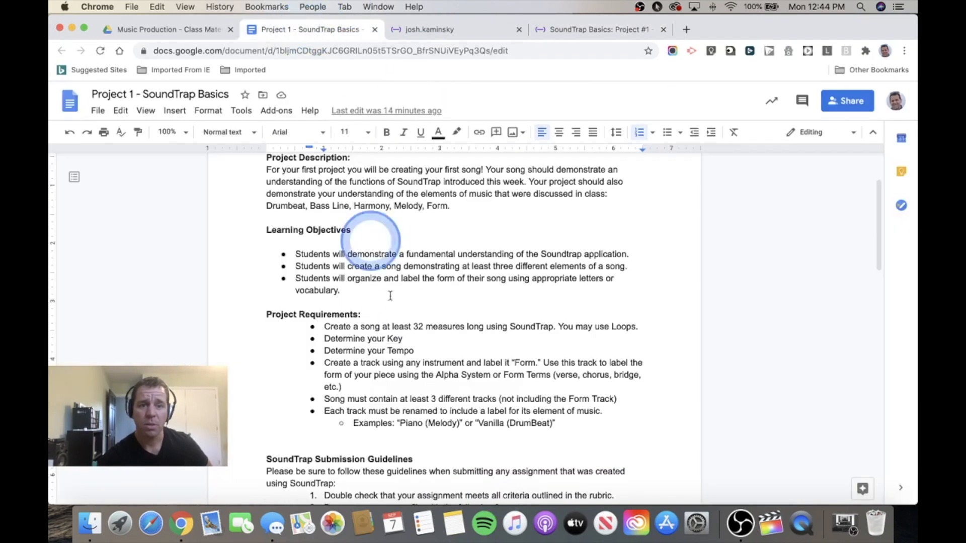
pyautogui.click(395, 326)
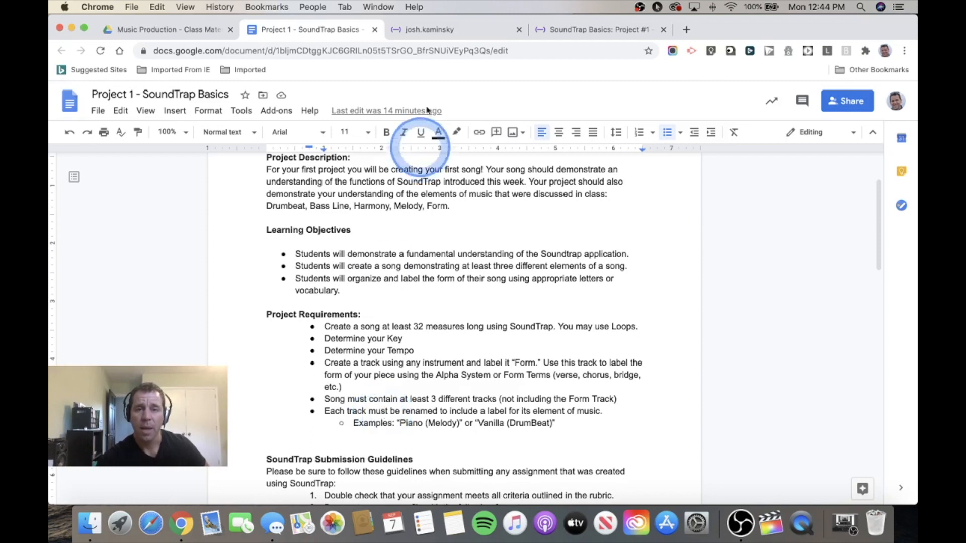
pyautogui.click(584, 34)
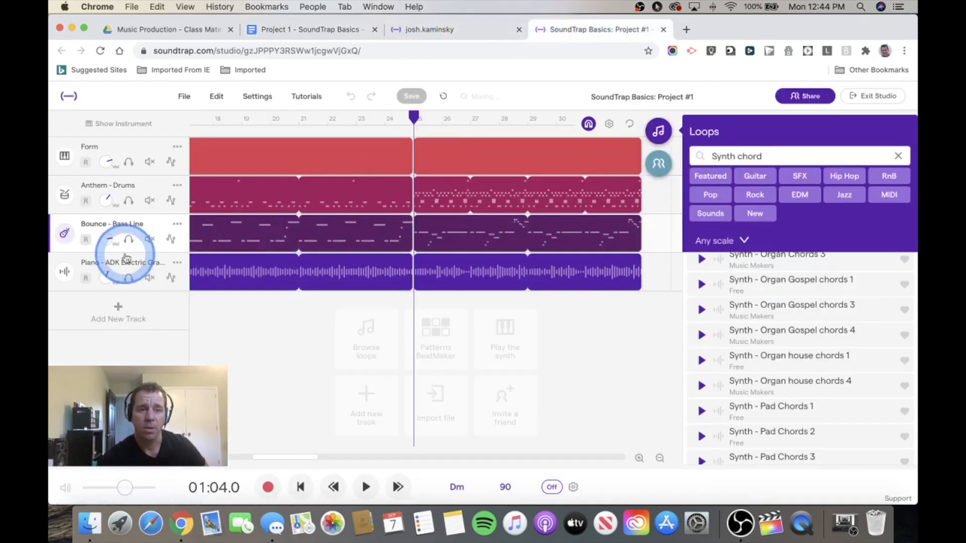
# Step: Rename the Piano - ADK Electric Grand track as "Piano - Chords"
pyautogui.click(112, 268)
pyautogui.doubleClick(111, 264)
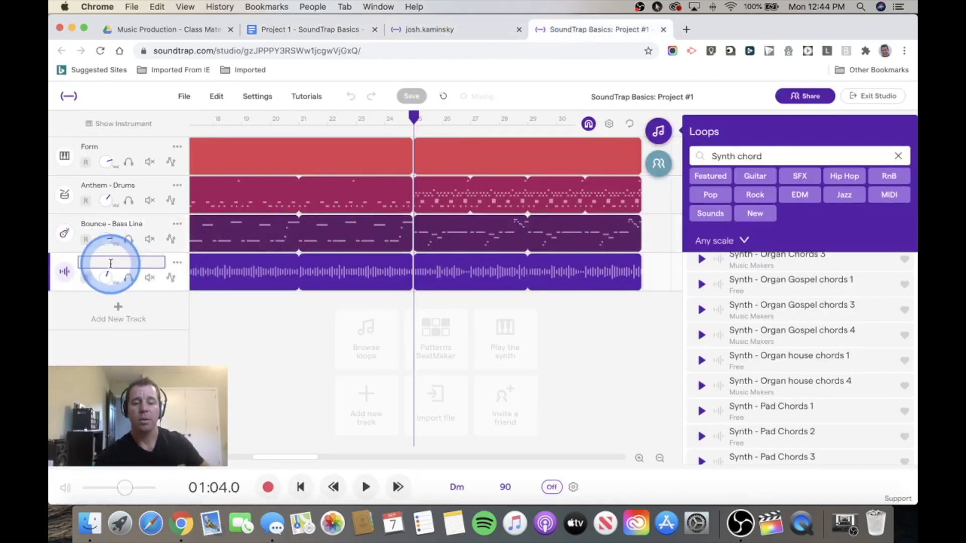
pyautogui.write('Piano - ')
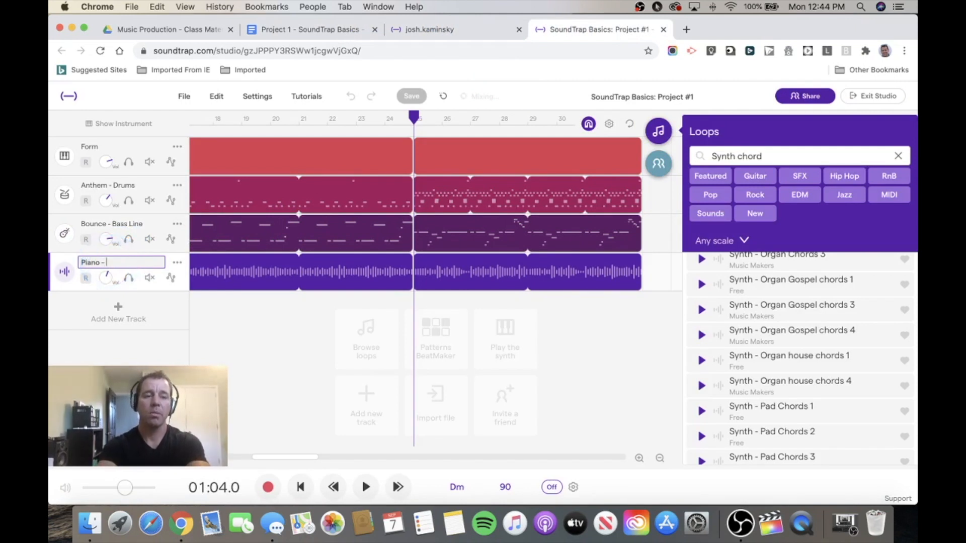
pyautogui.write('Me')
pyautogui.press('BackSpace')
pyautogui.press('BackSpace')
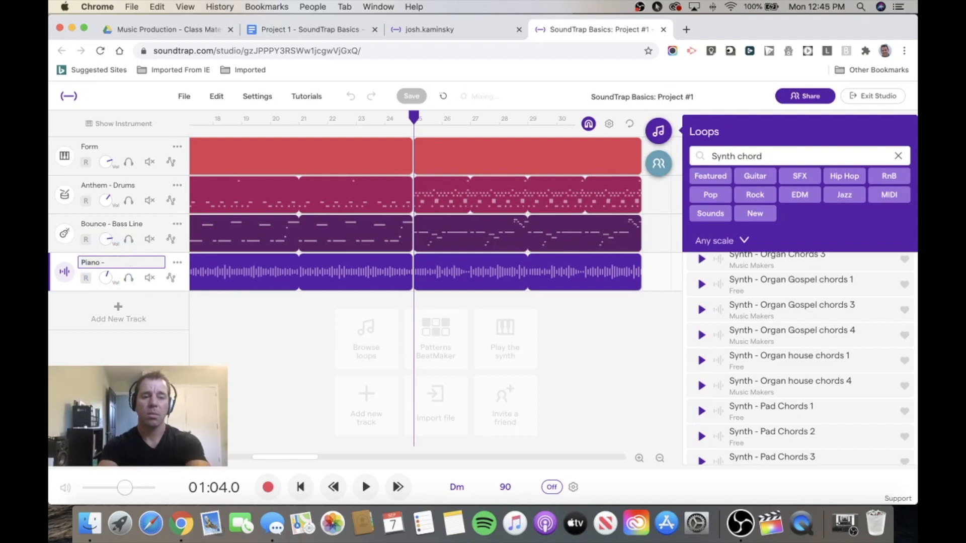
pyautogui.click(110, 265)
pyautogui.write('Chords')
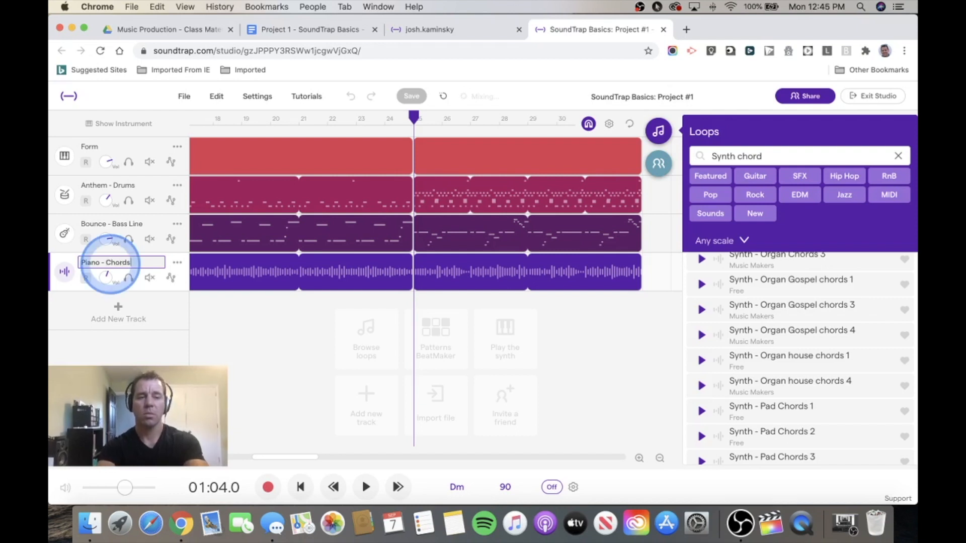
pyautogui.click(135, 355)
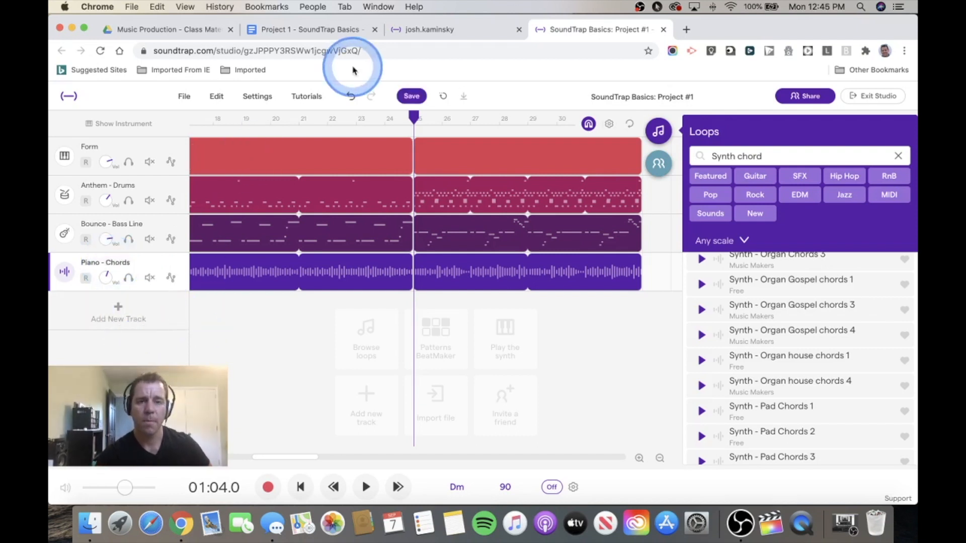
# Step: Copy the example file name from the SoundTrap Submission Guidelines in the project's Google Doc
pyautogui.click(334, 29)
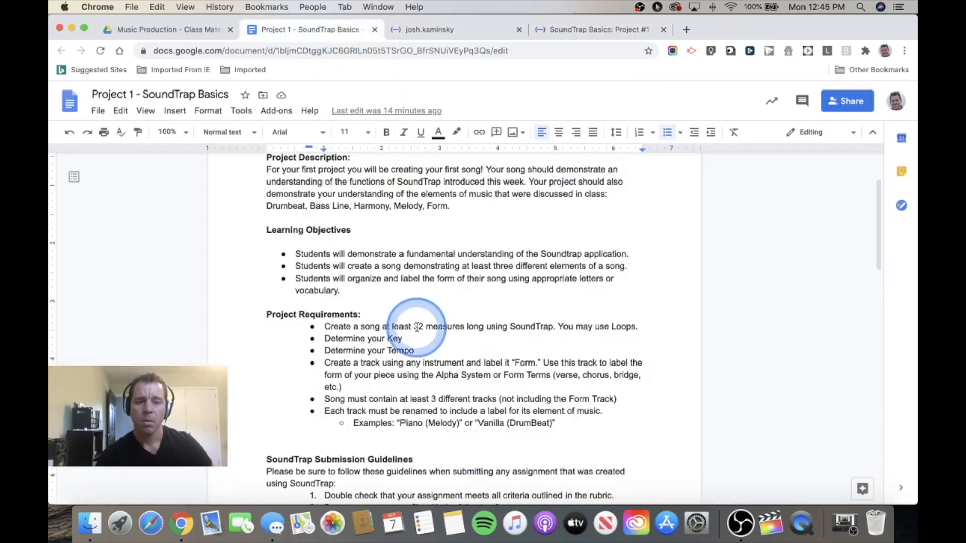
pyautogui.scroll(-2, 423, 342)
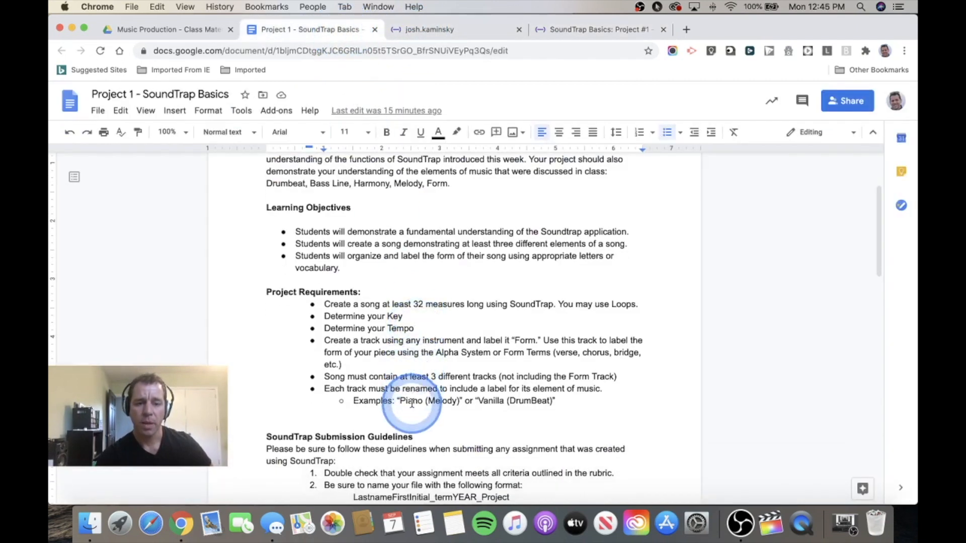
pyautogui.scroll(-3, 439, 402)
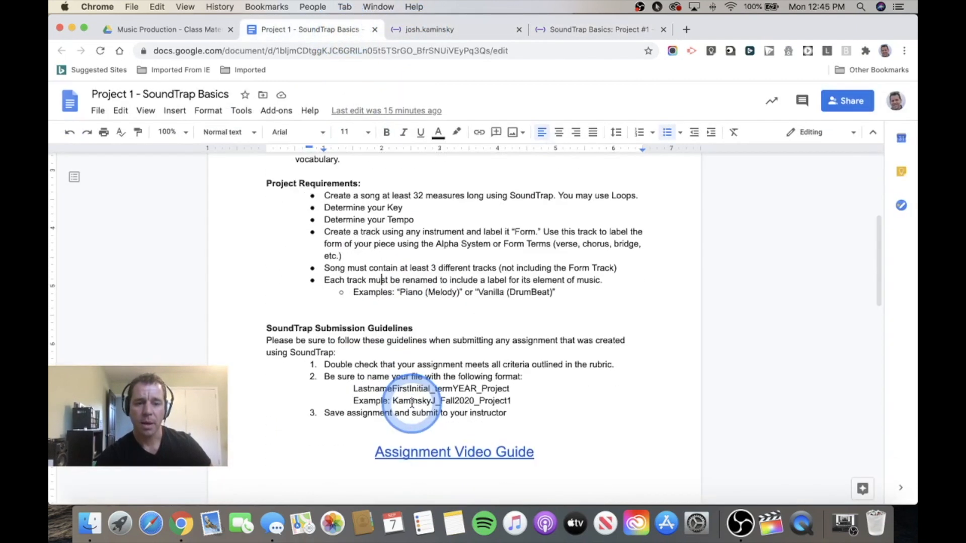
pyautogui.click(513, 400)
pyautogui.moveTo(513, 400); pyautogui.dragTo(396, 401)
pyautogui.press('super+c')
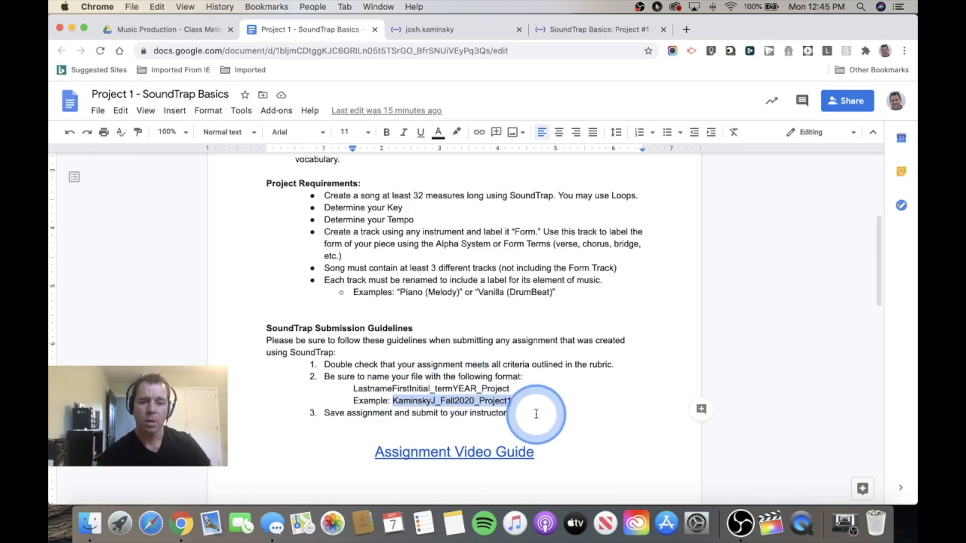
# Step: Switch to the Soundtrap studio, replace the project title with the copied example file name ending in "Fall2020_Project1", and save the project
pyautogui.click(592, 30)
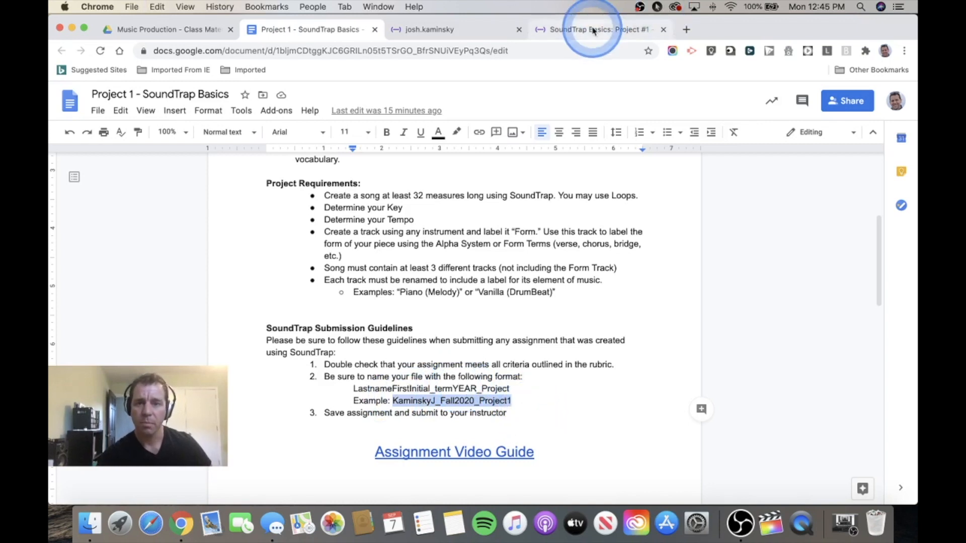
pyautogui.click(632, 98)
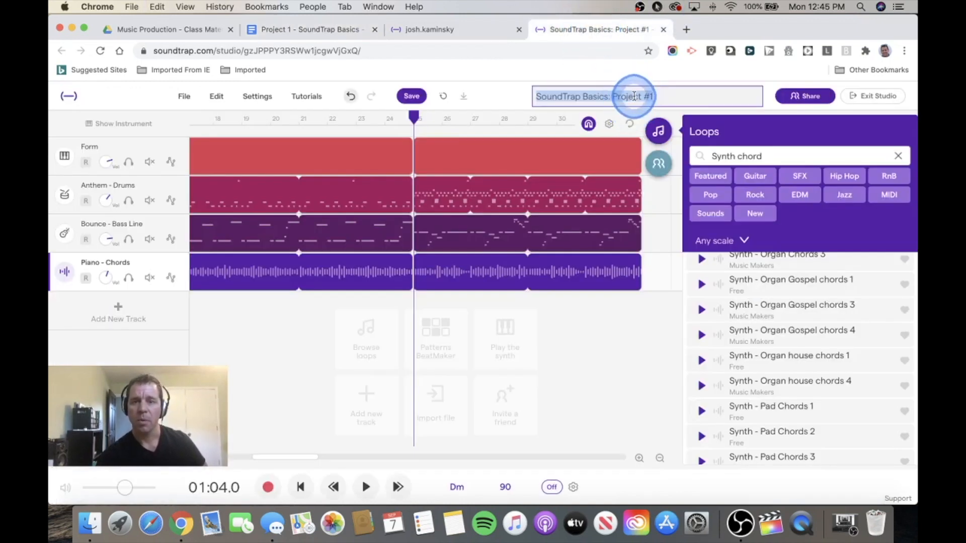
pyautogui.press('super+v')
pyautogui.click(712, 127)
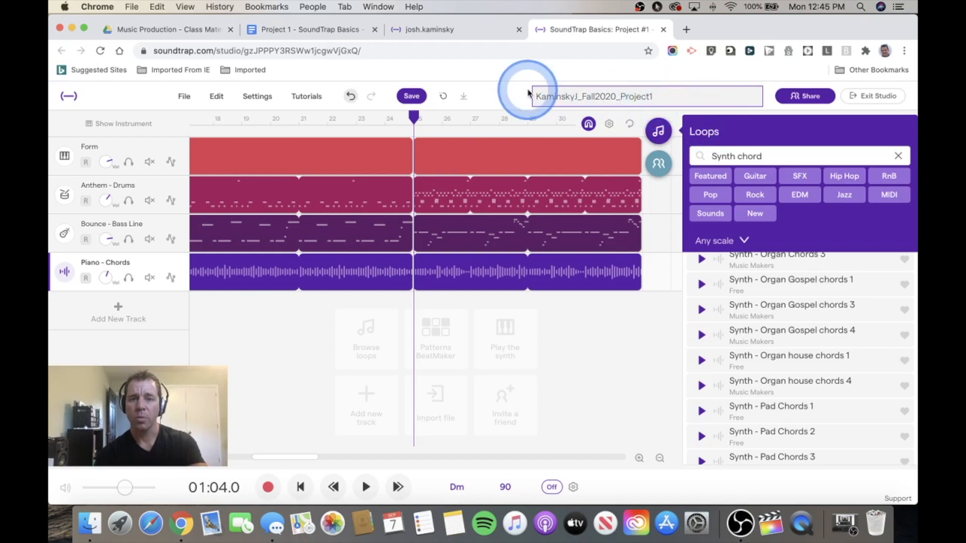
pyautogui.click(411, 96)
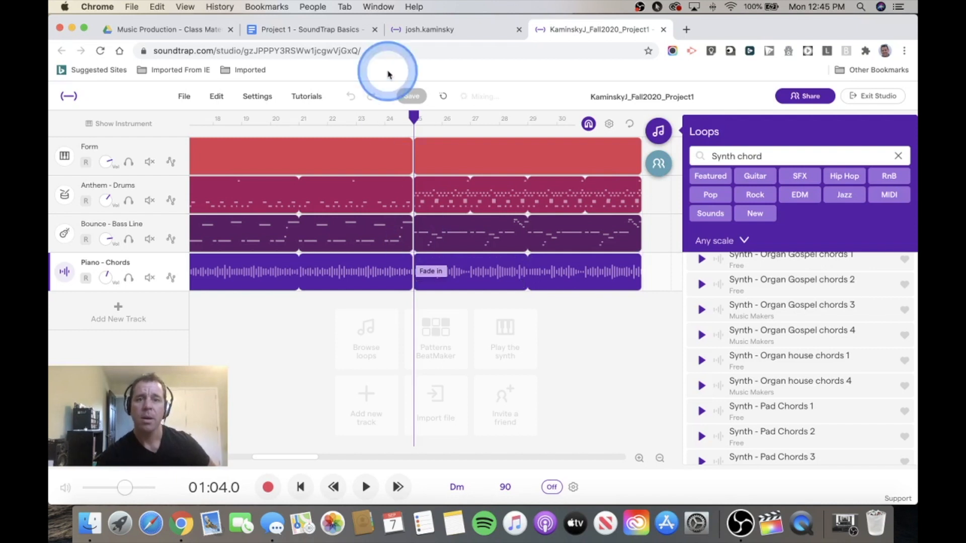
# Step: Switch to the Project 1 - SoundTrap Basics Google Doc and review the rubric rows for Soundtrap Basics, Elements of Song and Form
pyautogui.click(310, 23)
pyautogui.scroll(-5, 354, 345)
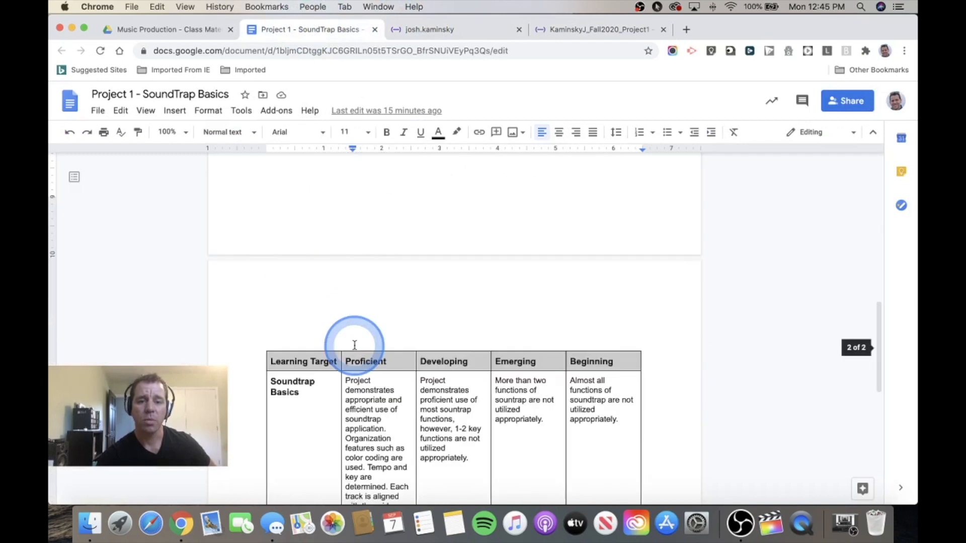
pyautogui.scroll(-4, 354, 345)
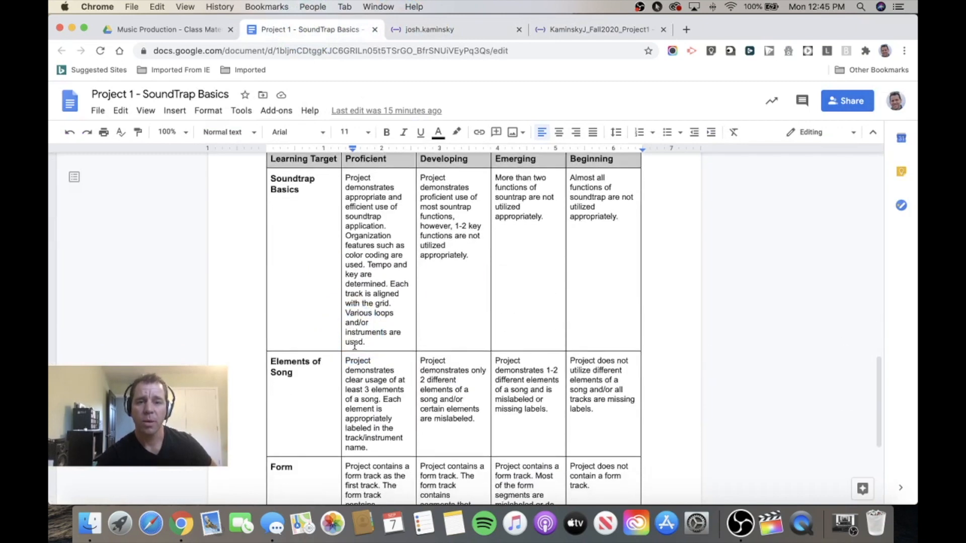
pyautogui.scroll(-4, 355, 345)
pyautogui.scroll(4, 354, 346)
pyautogui.scroll(2, 354, 345)
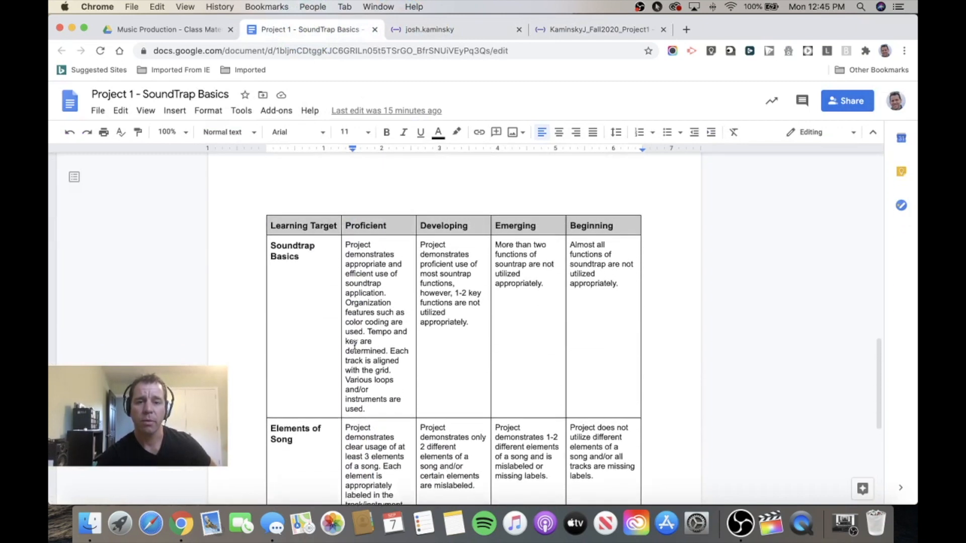
# Step: Return to the Soundtrap studio and move the playhead from the start of the final A section to measure 30
pyautogui.click(565, 45)
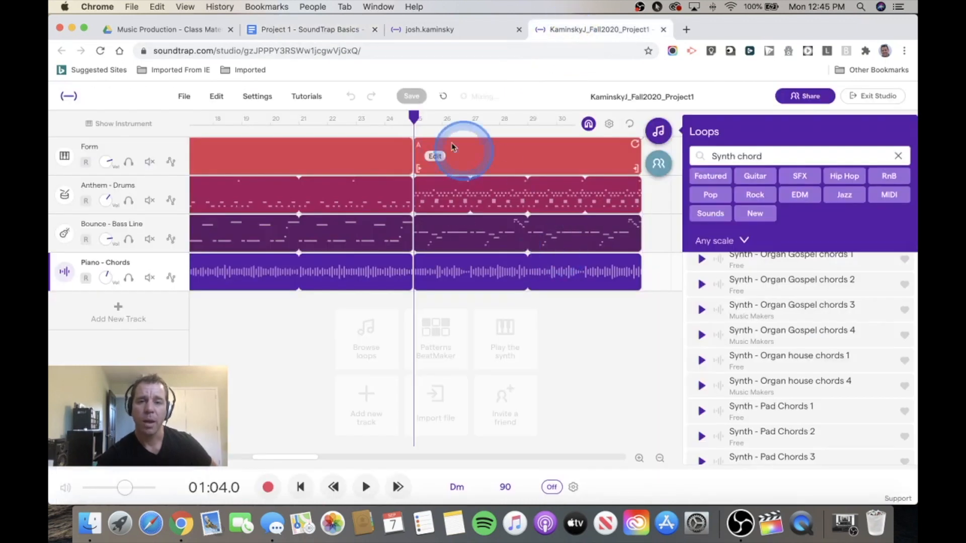
pyautogui.moveTo(413, 116); pyautogui.dragTo(556, 118)
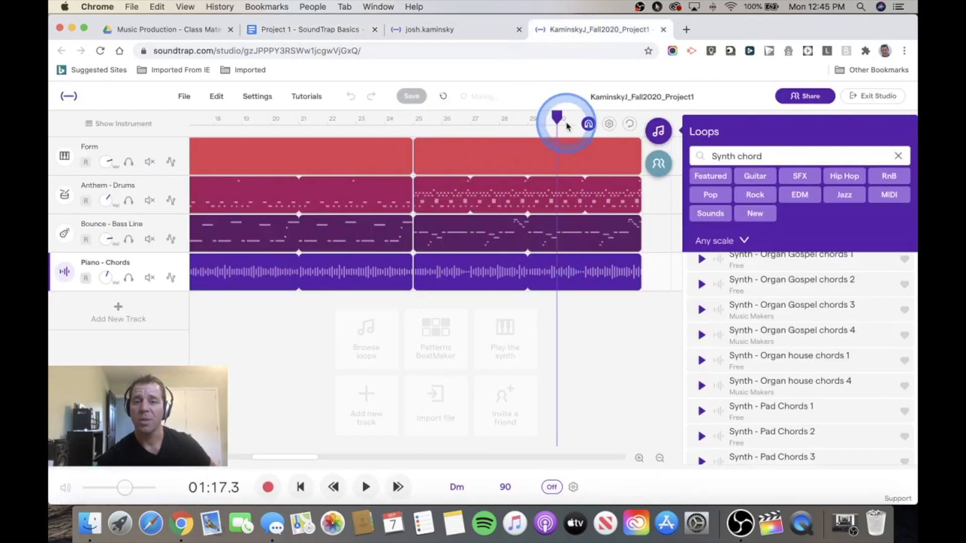